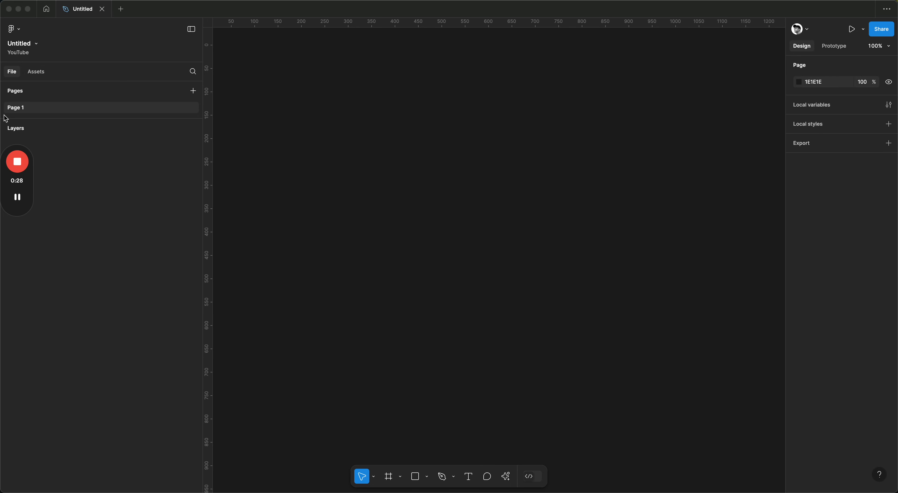
- Rename the first page of the file as Library
double_click(44, 109)
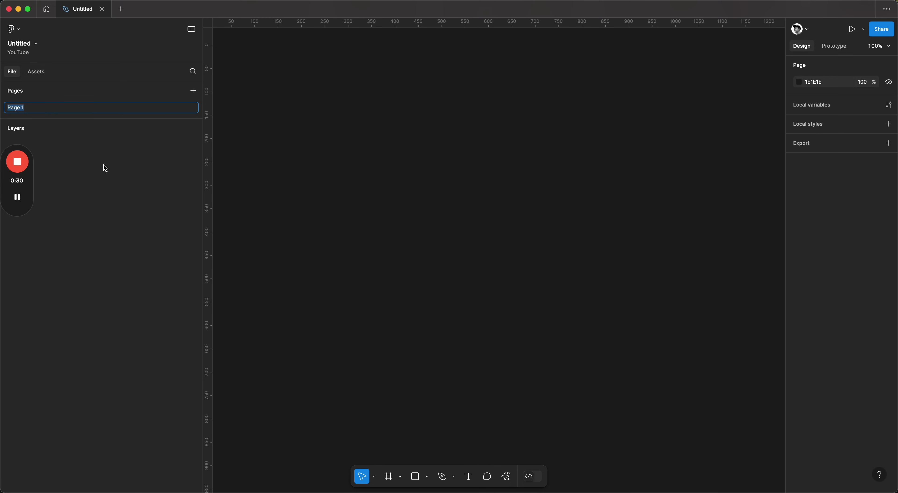
type("Library")
key("Return")
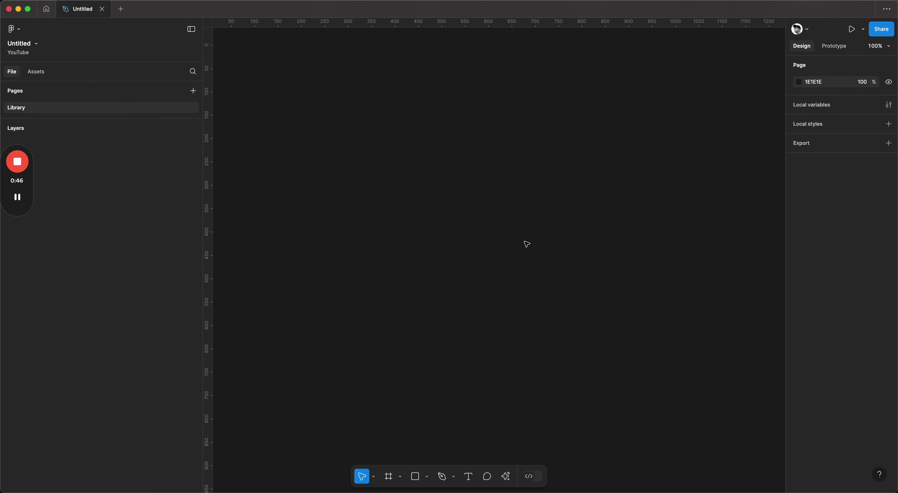
- Draw a square frame about 151 × 151 on the canvas and position it at about X 303, Y 170
left_click(415, 476)
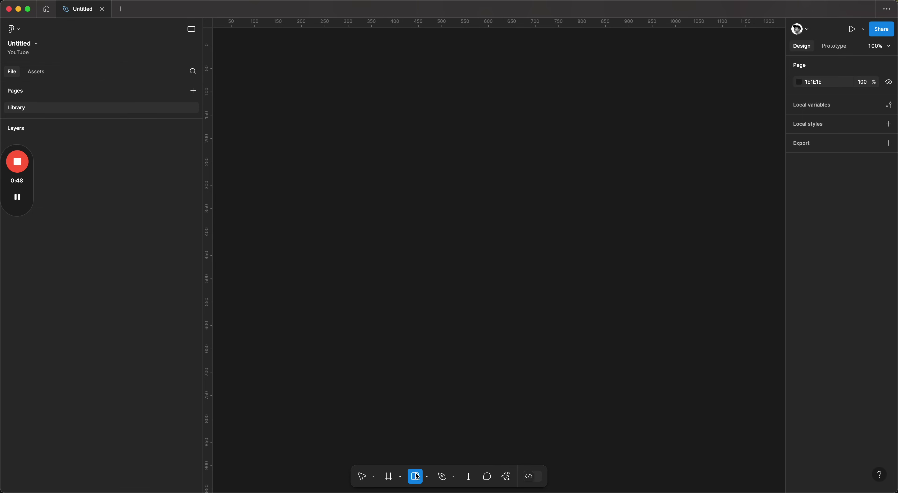
left_click(388, 477)
left_click_drag(329, 97, 400, 165)
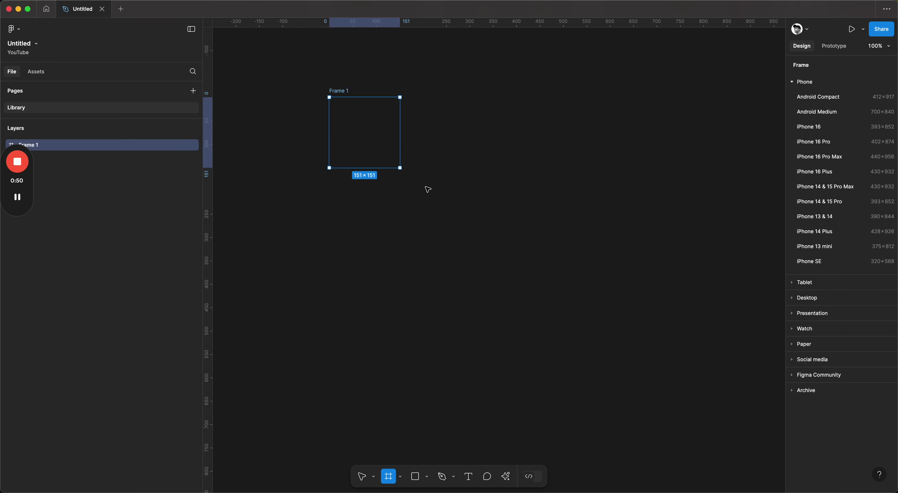
left_click(427, 189)
mouse_move(347, 96)
left_mouse_down()
mouse_move(353, 120)
mouse_move(367, 126)
left_mouse_up()
left_click(345, 136)
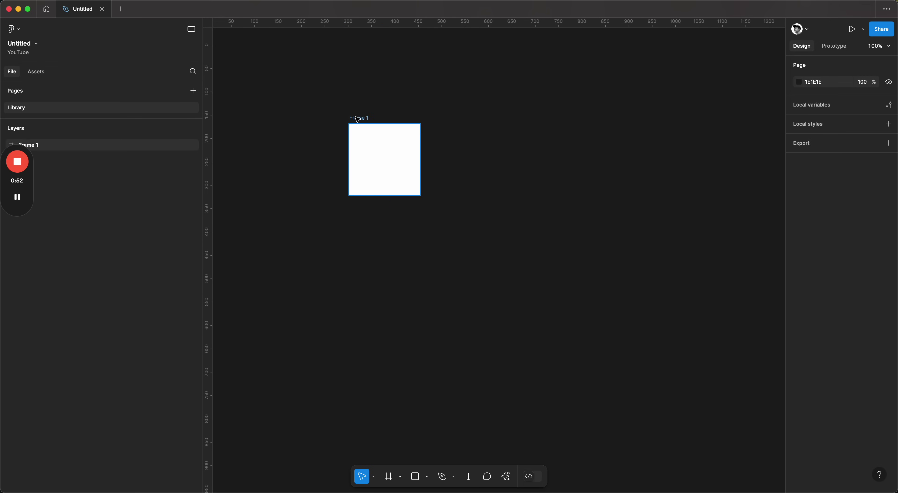
- Rename the square frame as Background / Primary
left_click(387, 141)
key("super+r")
type("Backgrou")
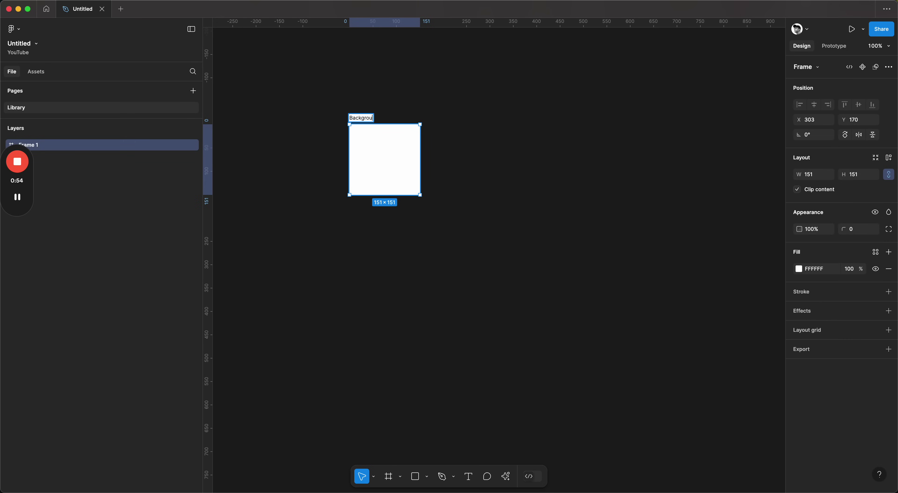
type("nd / Primary")
key("Return")
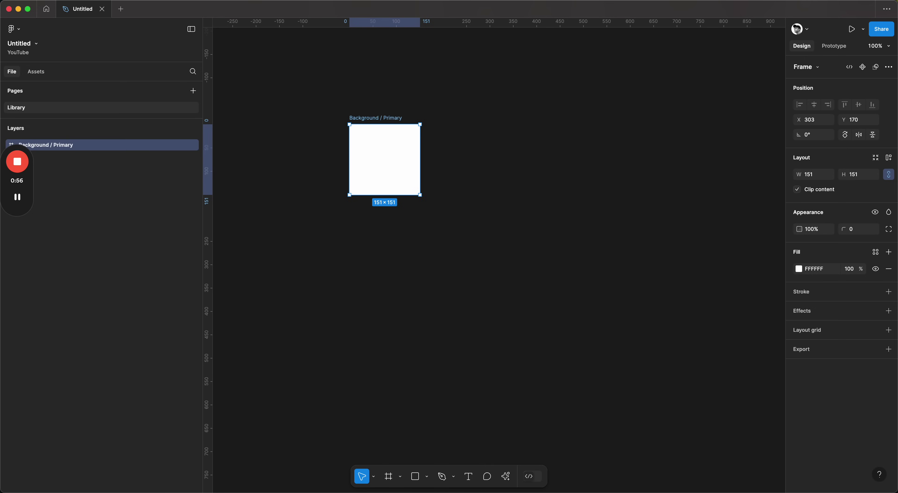
left_click(493, 250)
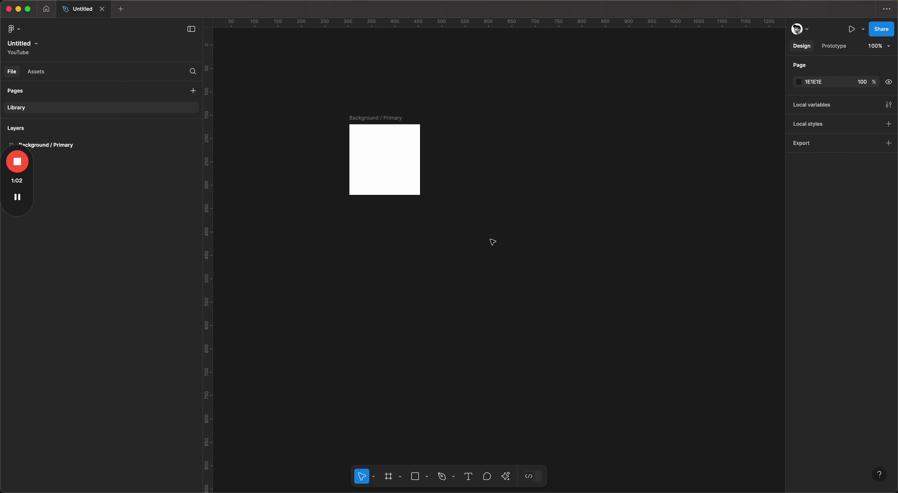
- Duplicate the Background / Primary frame directly below the original and rename the copy Background / Secondary
right_click(646, 273)
left_click(639, 298)
left_click_drag(387, 118, 390, 206)
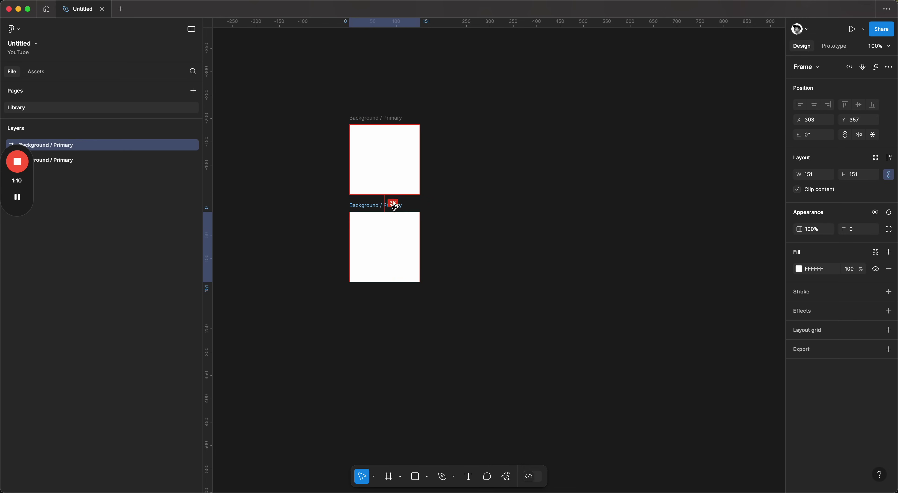
double_click(390, 206)
double_click(390, 206)
type("Sefcondary")
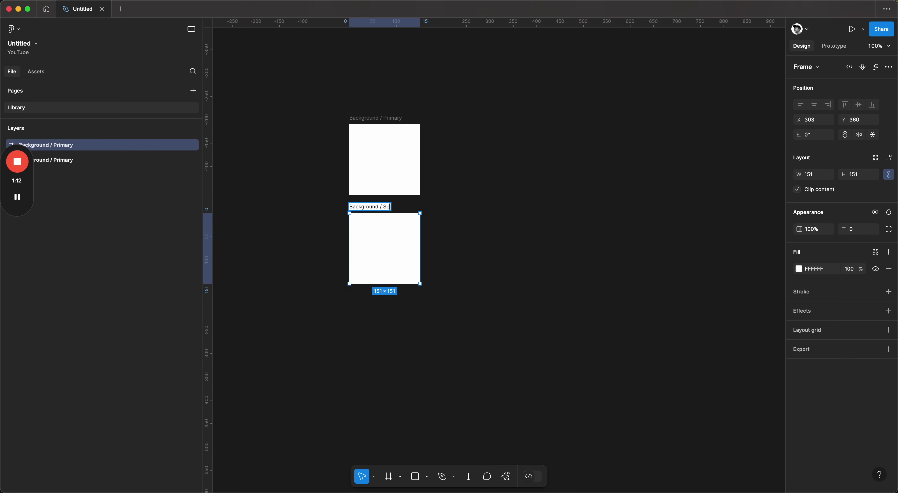
key("BackSpace")
key("BackSpace")
key("BackSpace")
key("BackSpace")
key("BackSpace")
key("BackSpace")
key("BackSpace")
key("BackSpace")
type("condary")
key("Return")
left_click(428, 221)
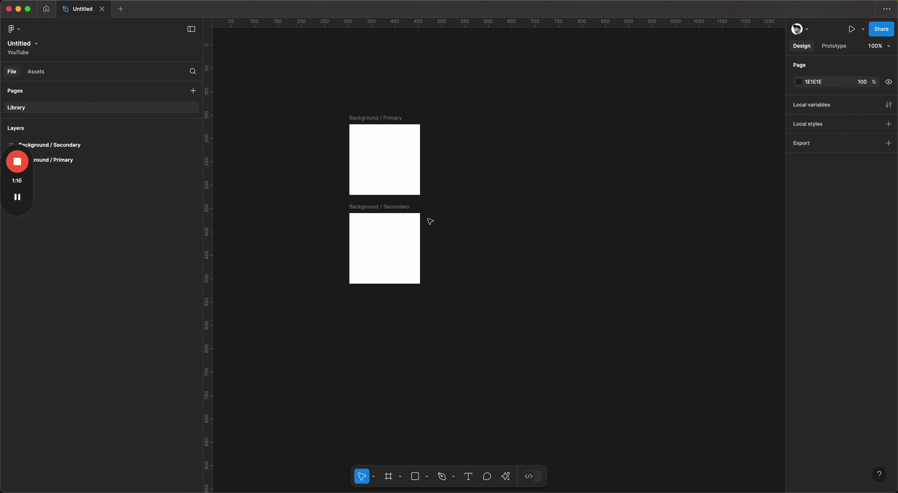
- Duplicate the Background / Secondary frame directly below it and rename the copy Background / Tertiary
left_click_drag(403, 208, 404, 303)
double_click(394, 303)
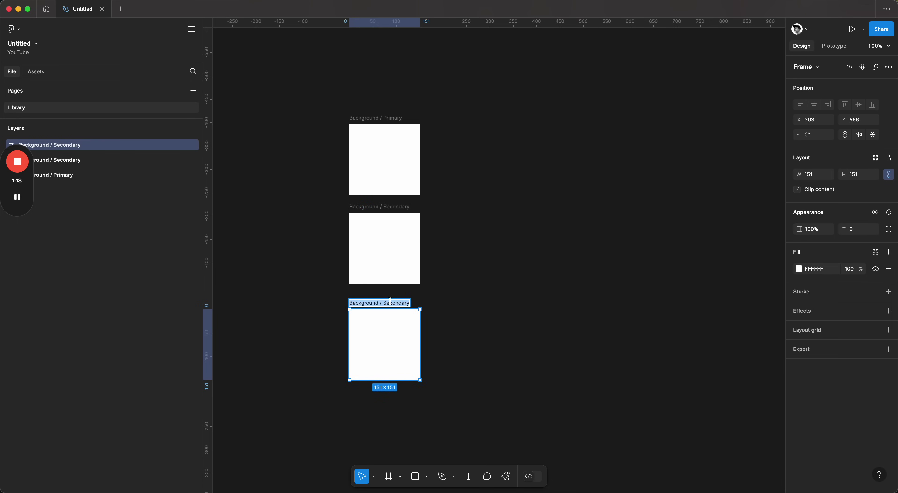
double_click(397, 303)
type("Tertiary")
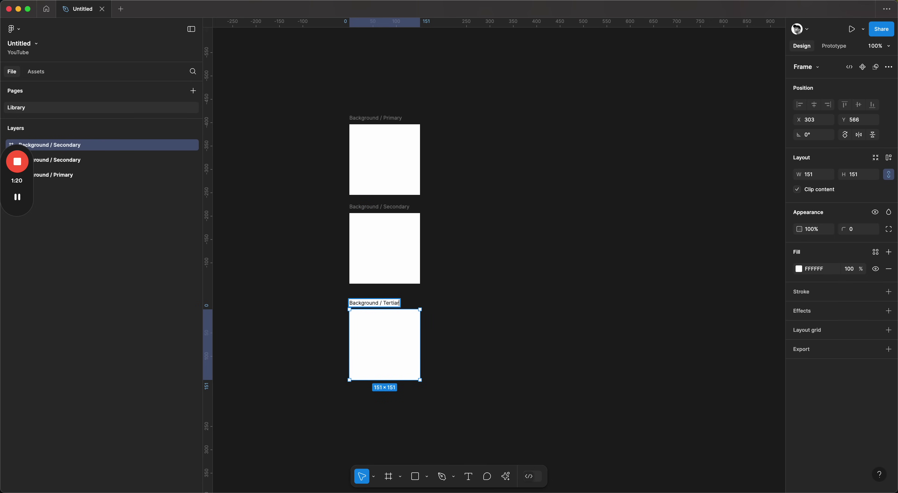
key("Return")
left_click(630, 237)
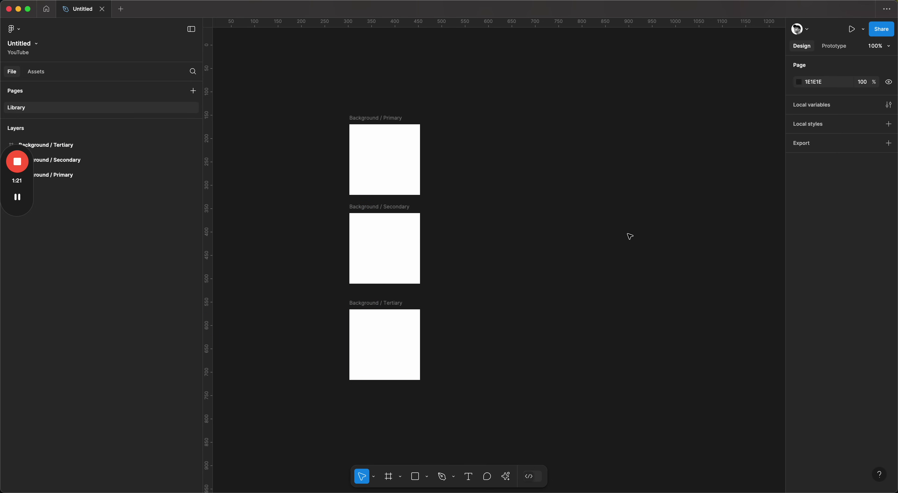
- Move the Background / Tertiary frame up to Y 550 so the three frames are evenly spaced
left_click(406, 302)
left_click_drag(406, 302, 407, 295)
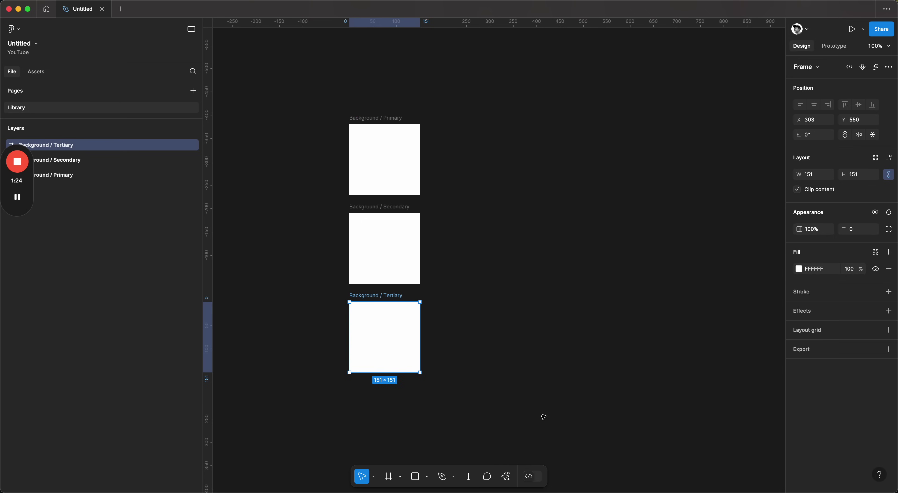
left_click(535, 374)
- Duplicate all three Background frames as a second column beside the originals, at about X 504
scroll(488, 366, "right", 4)
scroll(488, 366, "down", 2)
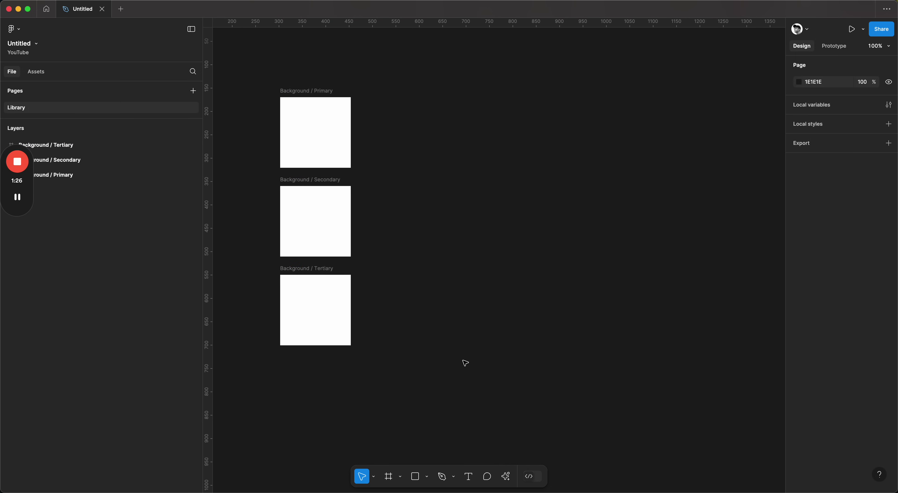
left_click_drag(429, 380, 260, 74)
left_click_drag(318, 94, 416, 94, "alt")
- Rename the second column's frames Container / Primary, Container / Secondary and Container / Tertiary from top to bottom
left_click(392, 94)
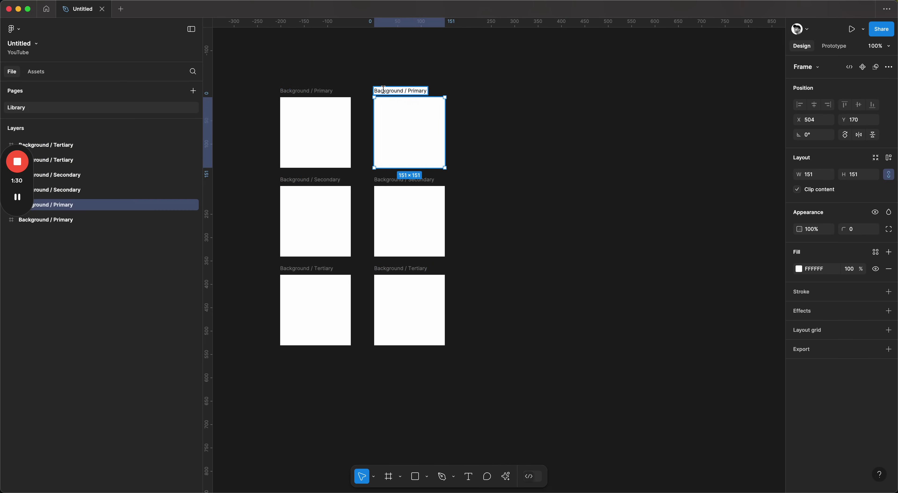
double_click(384, 90)
type("Container")
left_click(384, 181)
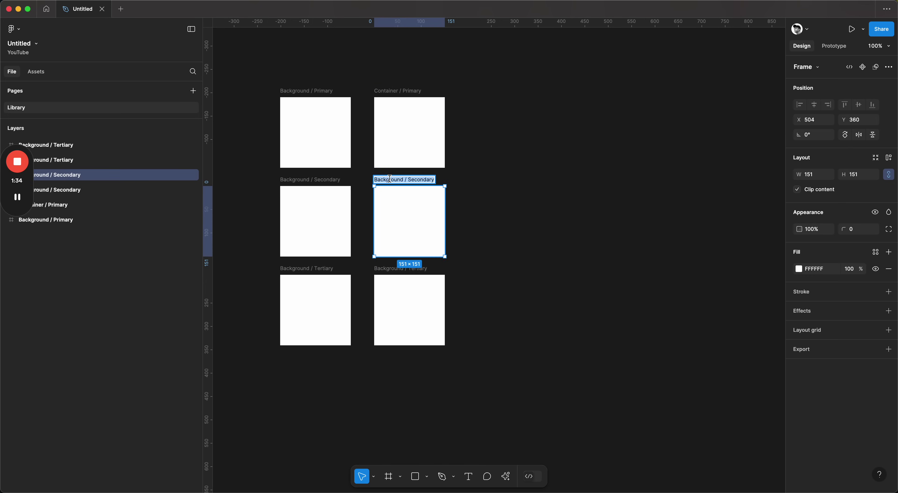
double_click(384, 181)
double_click(383, 180)
type("Contain")
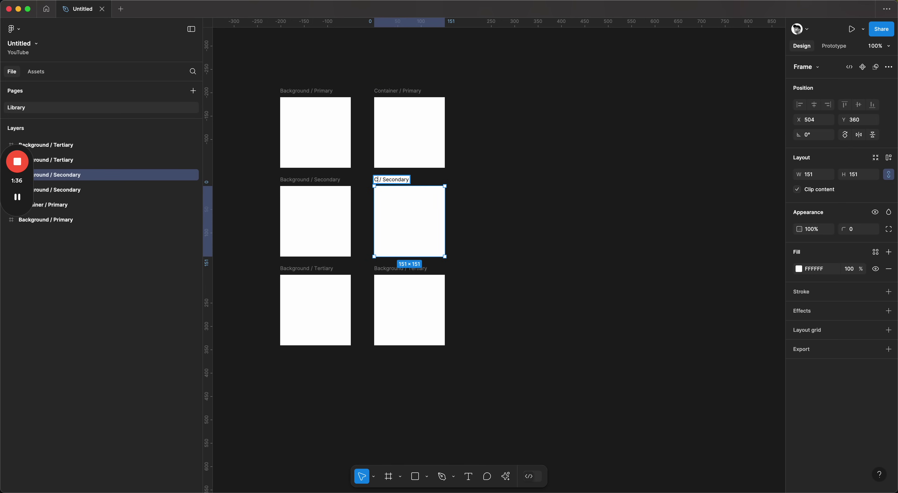
type("er")
double_click(383, 268)
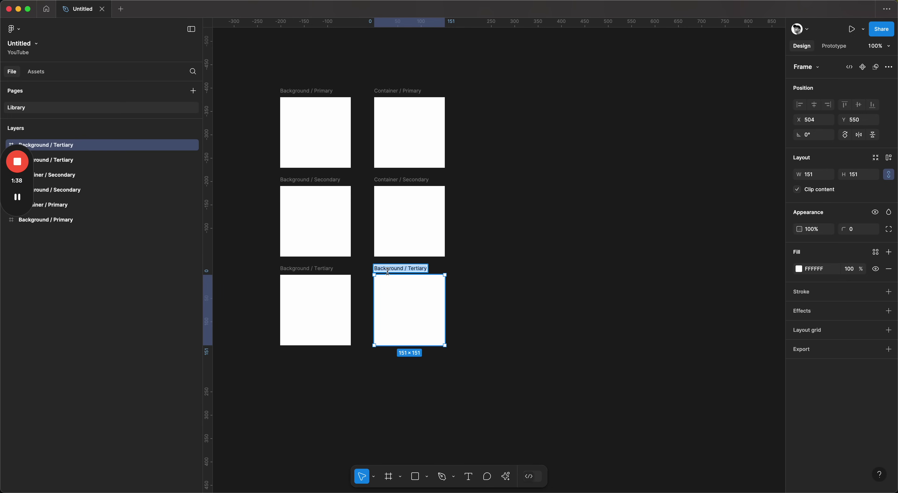
double_click(382, 269)
type("Container")
left_click(483, 262)
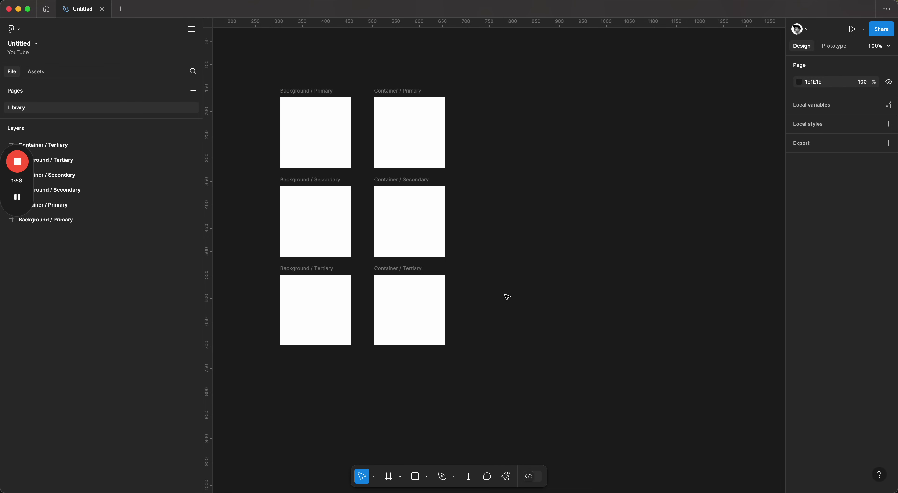
- Duplicate the three Container frames as a third column at about X 697 and rename its top frame Foreground / Primary
left_click_drag(504, 369, 495, 93)
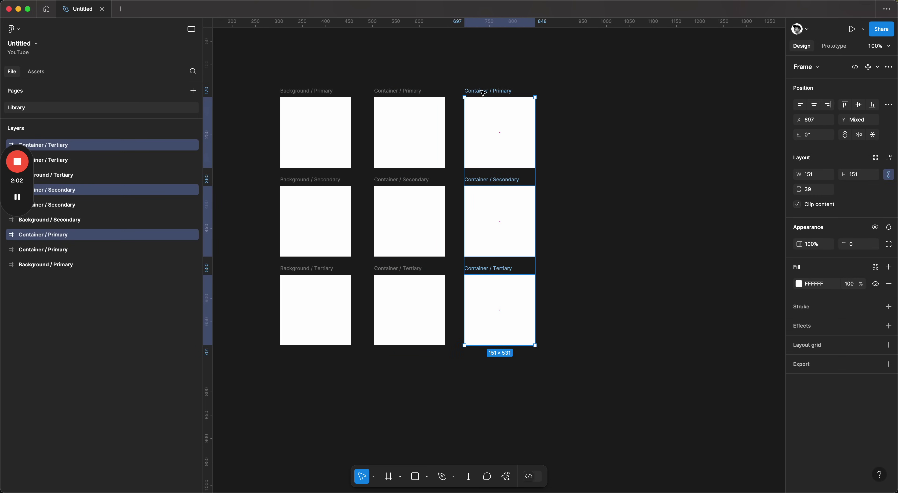
double_click(475, 91)
double_click(475, 91)
type("Foregor")
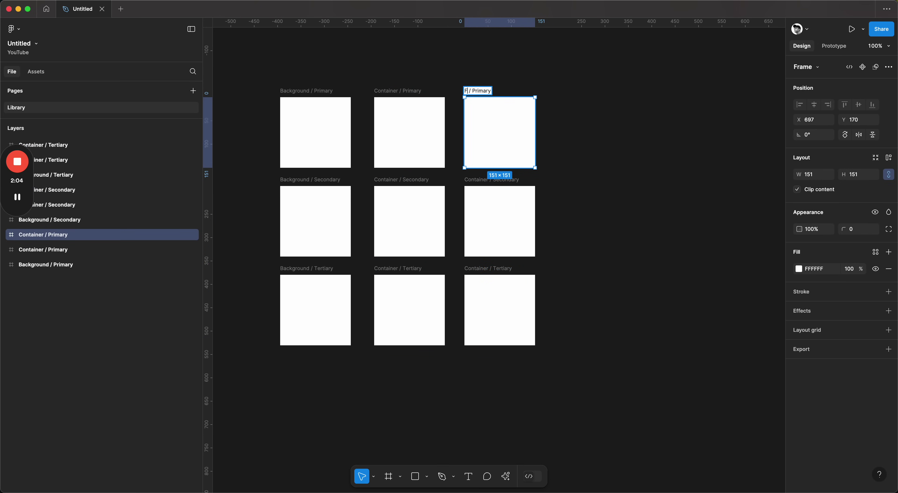
type("und")
key("BackSpace")
key("BackSpace")
key("BackSpace")
key("BackSpace")
key("BackSpace")
type("round")
- Rename the third column's middle and bottom frames Foreground / Secondary and Foreground / Tertiary
double_click(472, 180)
double_click(473, 180)
type("Foreground")
left_click(473, 267)
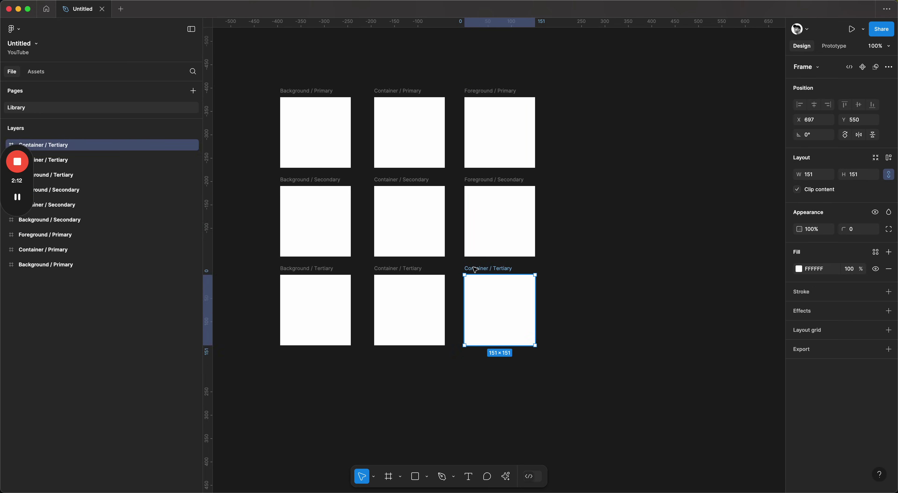
double_click(473, 266)
double_click(473, 267)
type("Foreground")
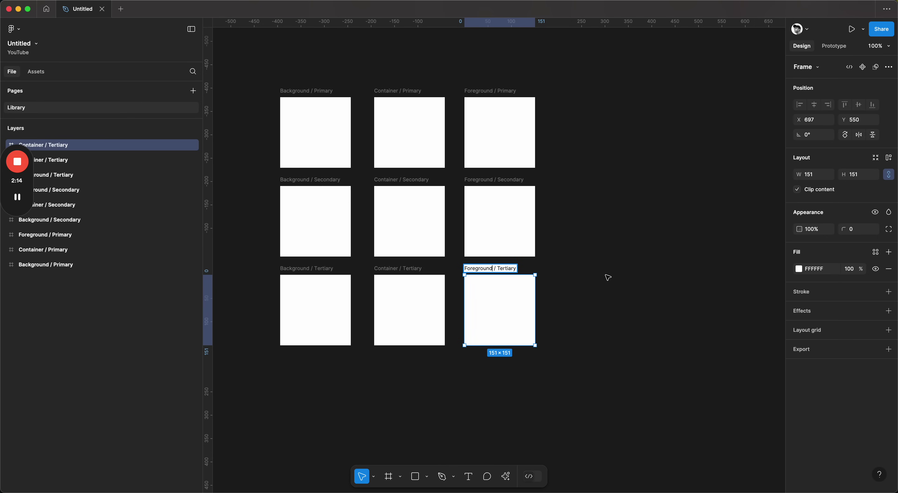
left_click(607, 276)
- Fill the Background / Secondary frame with black (000000) at 10% opacity
left_click(309, 101)
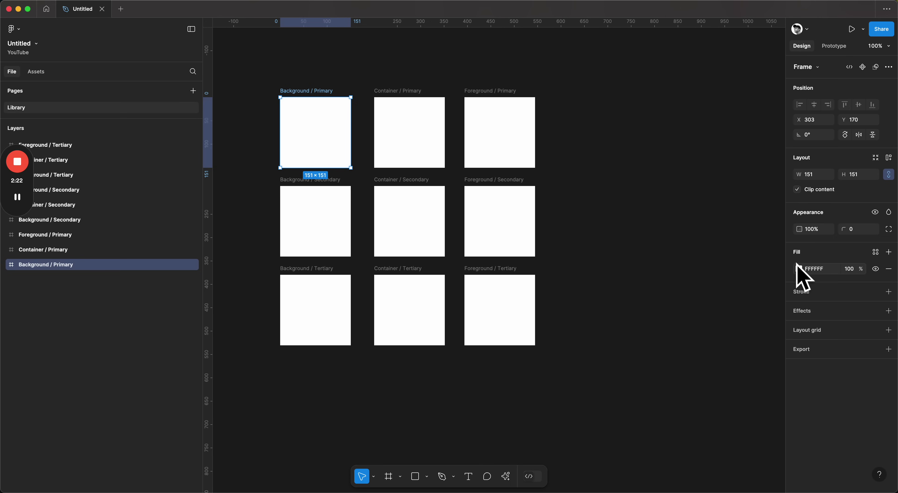
left_click(306, 211)
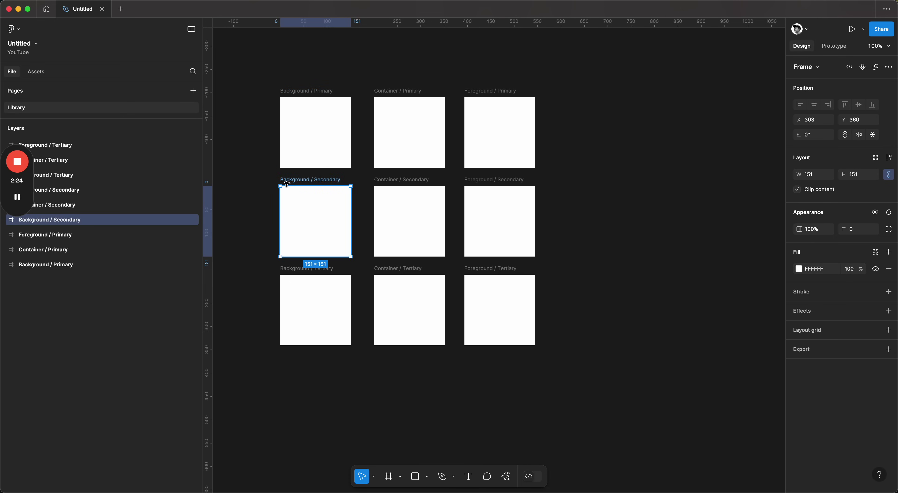
left_click(799, 269)
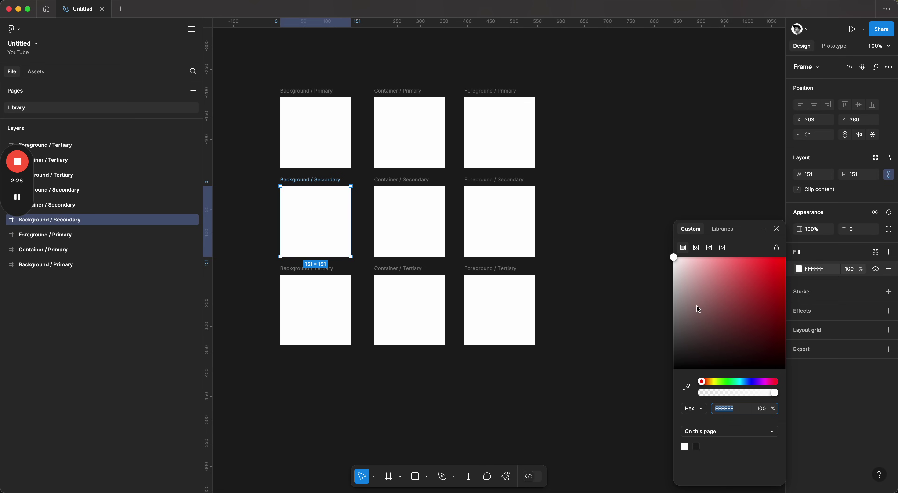
left_click_drag(696, 305, 621, 393)
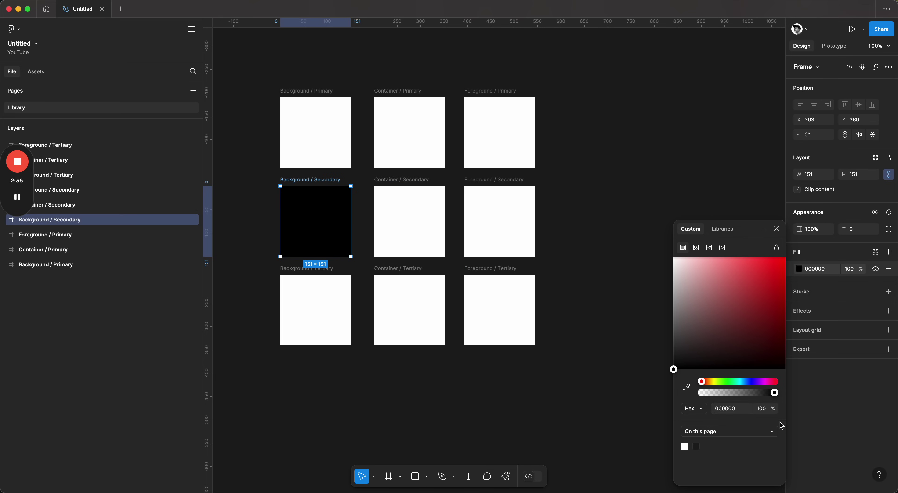
left_click(768, 413)
type("10")
key("Return")
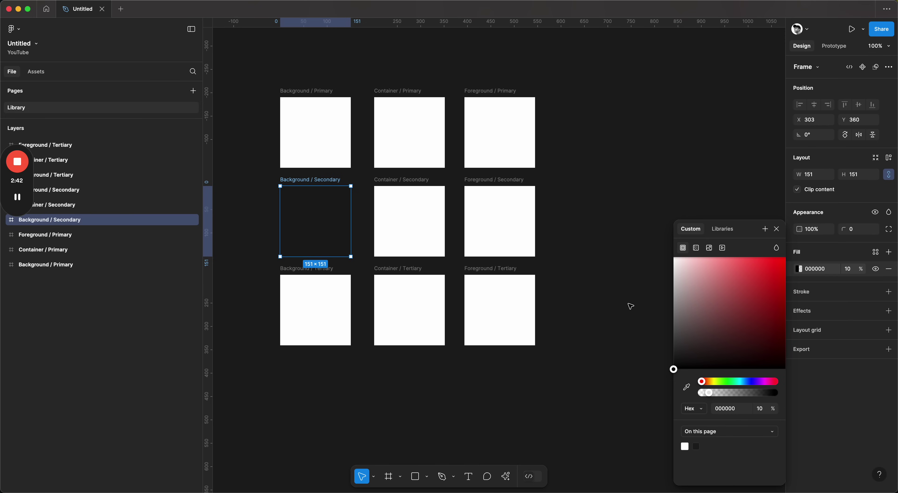
left_click(635, 382)
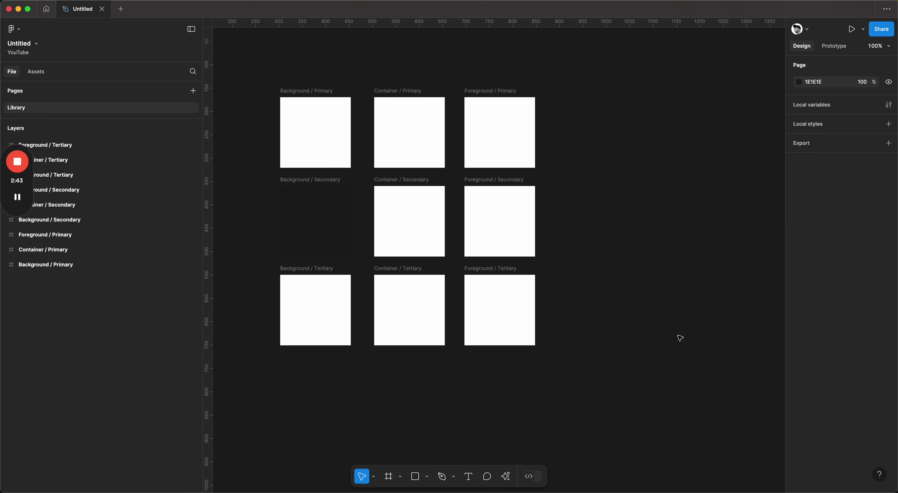
- Set the fill opacity of the Background / Secondary frame to 5%
left_click(315, 271)
left_click(850, 269)
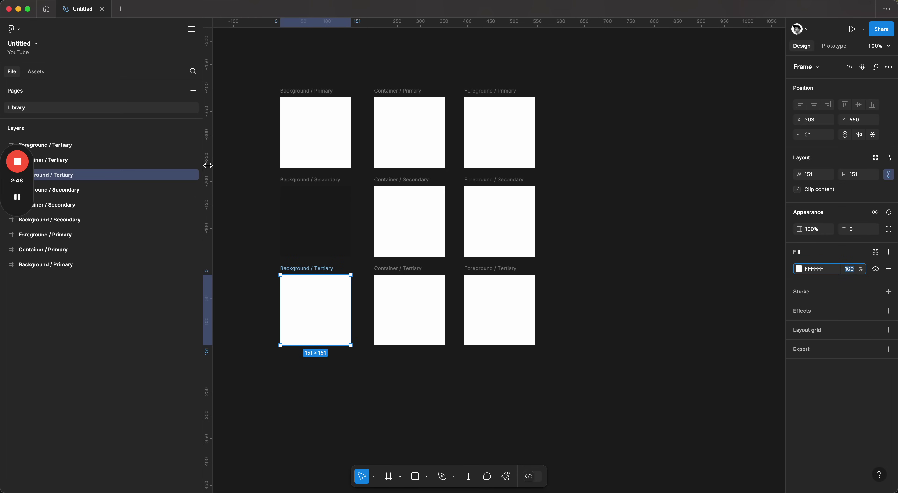
left_click(315, 223)
left_click(850, 269)
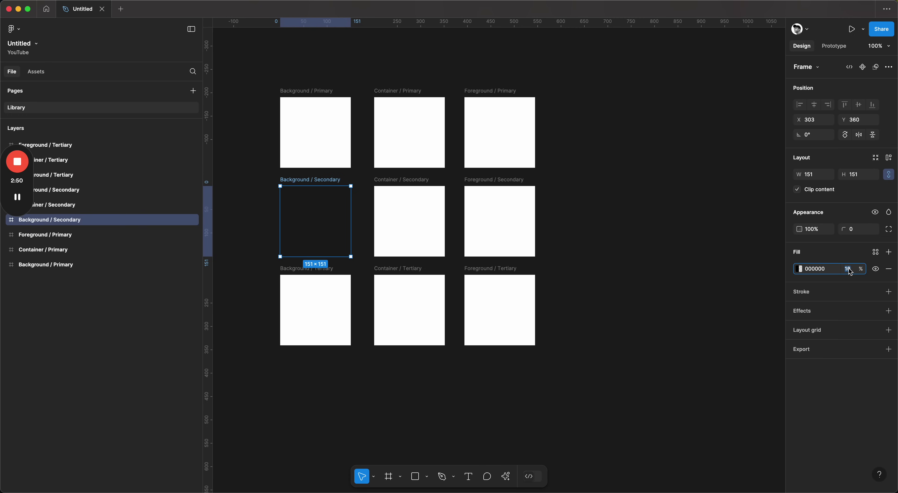
type("5")
key("Return")
- Fill the Background / Tertiary frame with black (000000) at 10% opacity
left_click(315, 306)
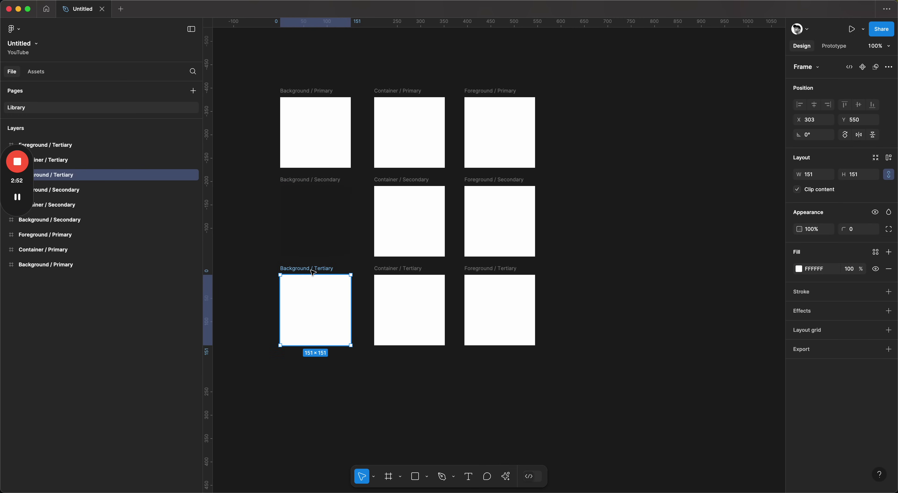
left_click(831, 269)
type("000")
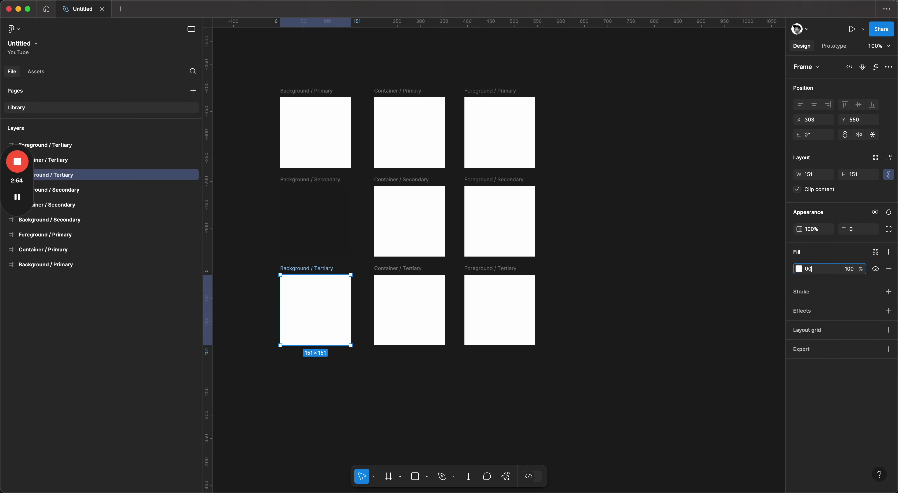
key("Return")
left_click(849, 268)
type("10")
key("Return")
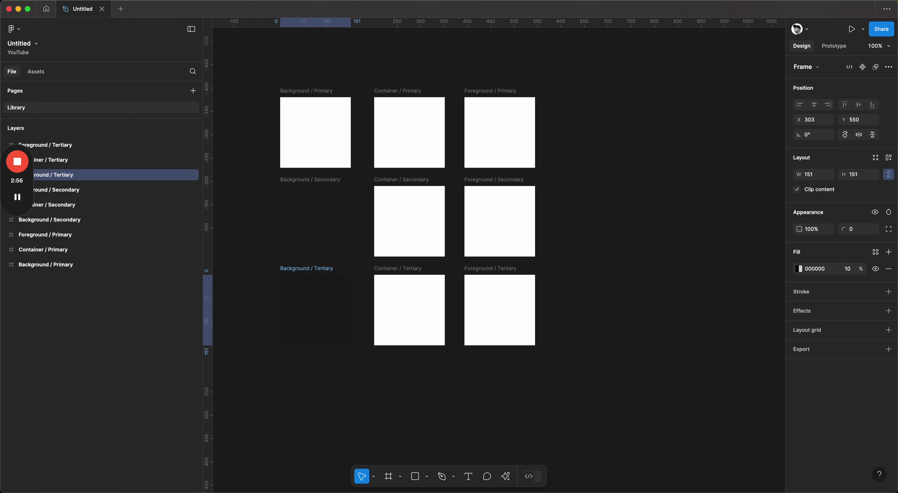
- Change the page background colour to a dark blue-grey, 2F3241
left_click(684, 177)
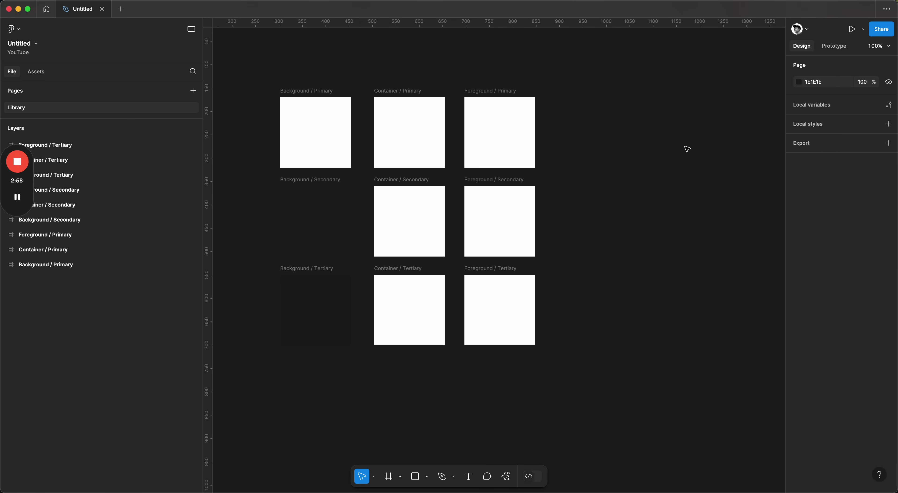
left_click(799, 82)
left_click(676, 160)
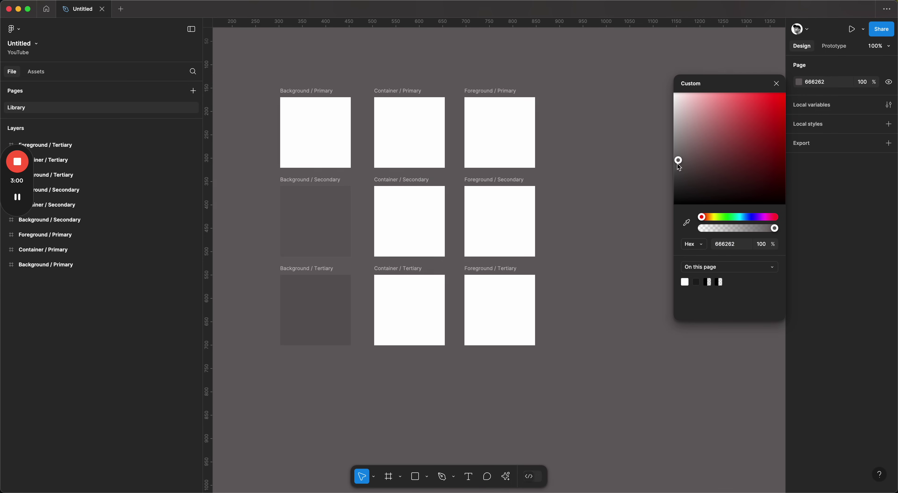
left_click_drag(678, 166, 636, 176)
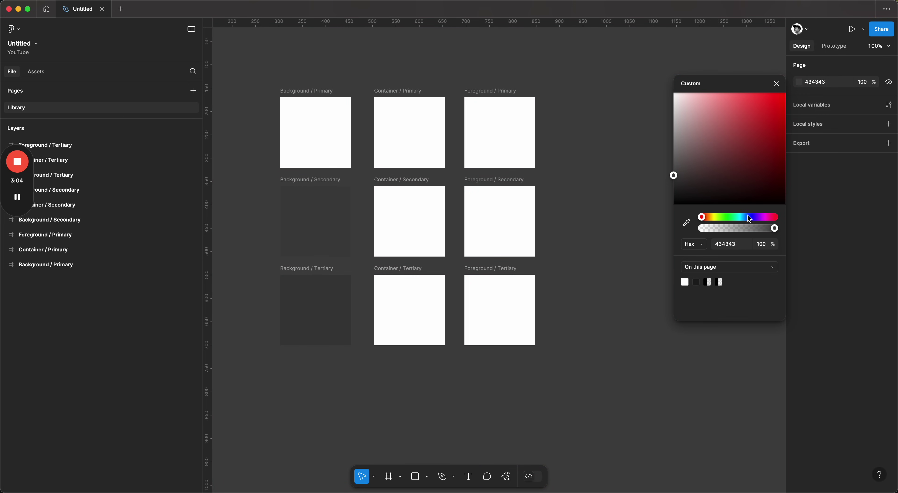
left_click_drag(738, 217, 748, 218)
left_click_drag(705, 180, 706, 184)
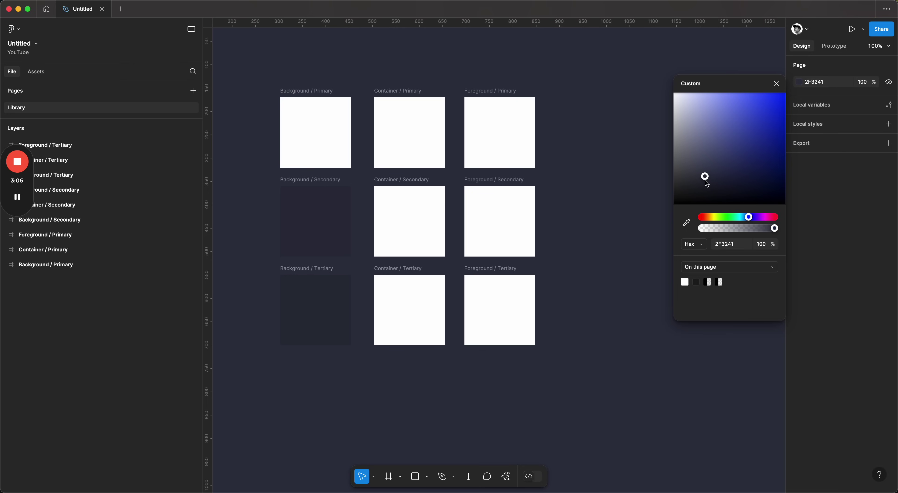
left_click(604, 295)
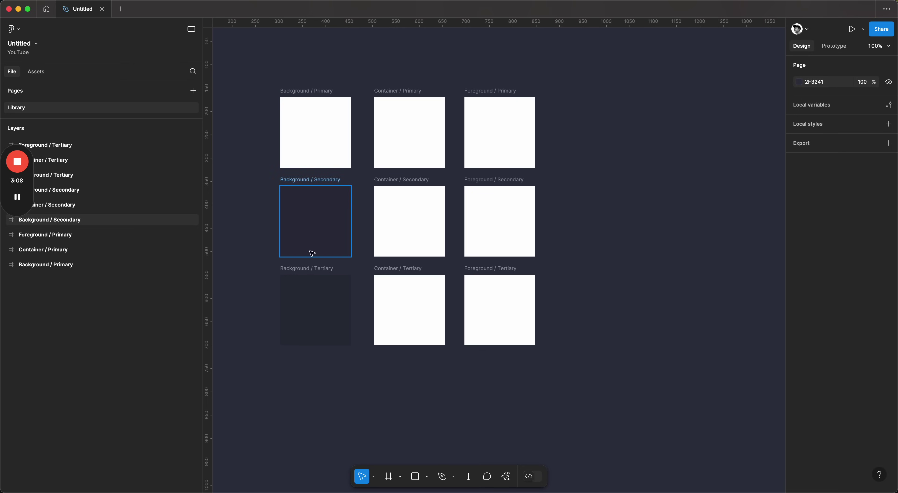
- Fill the Container / Primary frame with black (000000) at 5% opacity
scroll(697, 312, "up", 1)
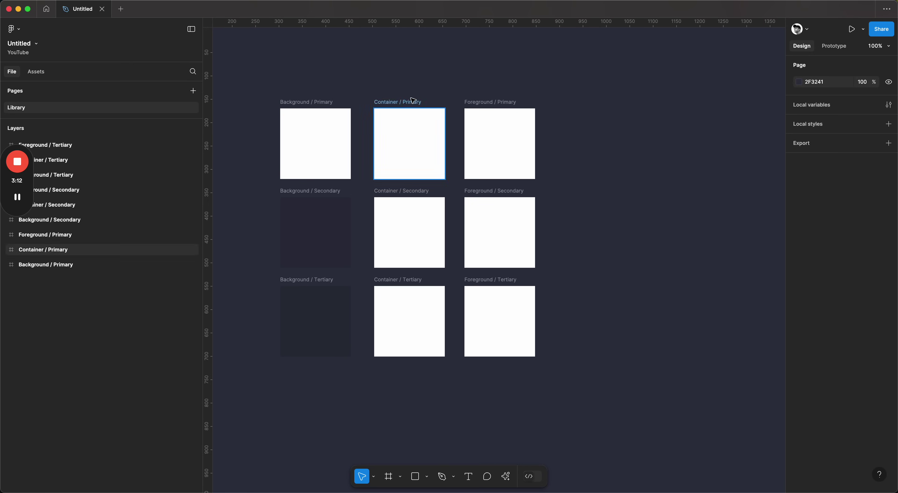
left_click(440, 114)
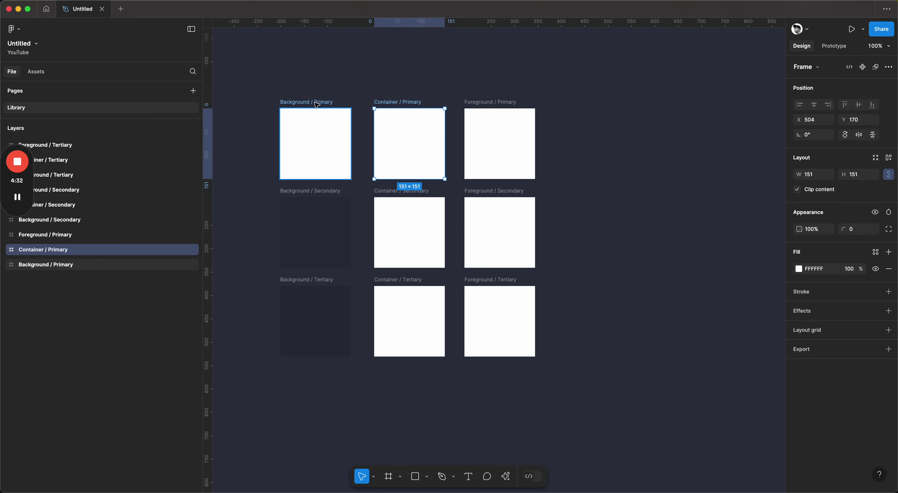
left_click(337, 225)
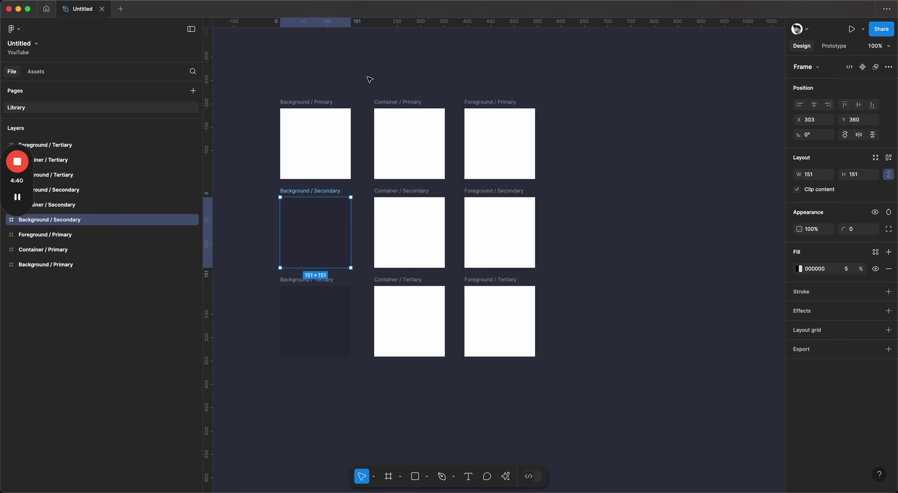
left_click(387, 106)
left_click(804, 271)
type("000000")
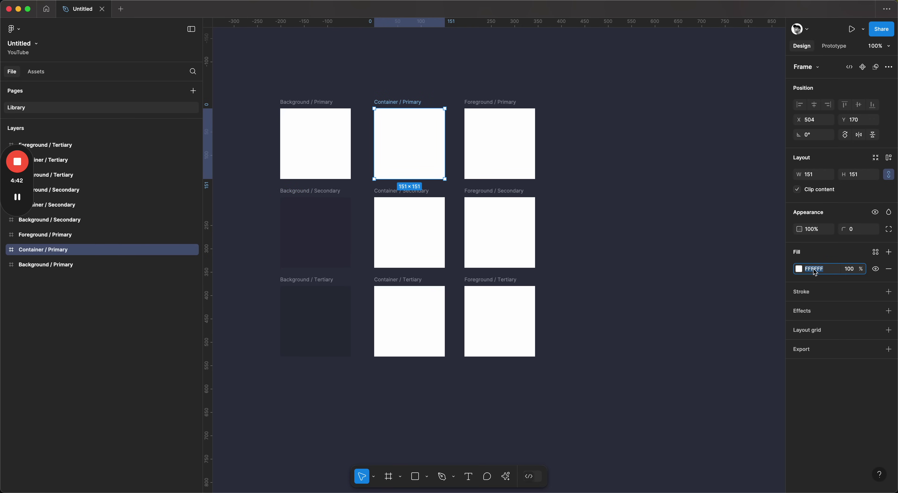
key("Return")
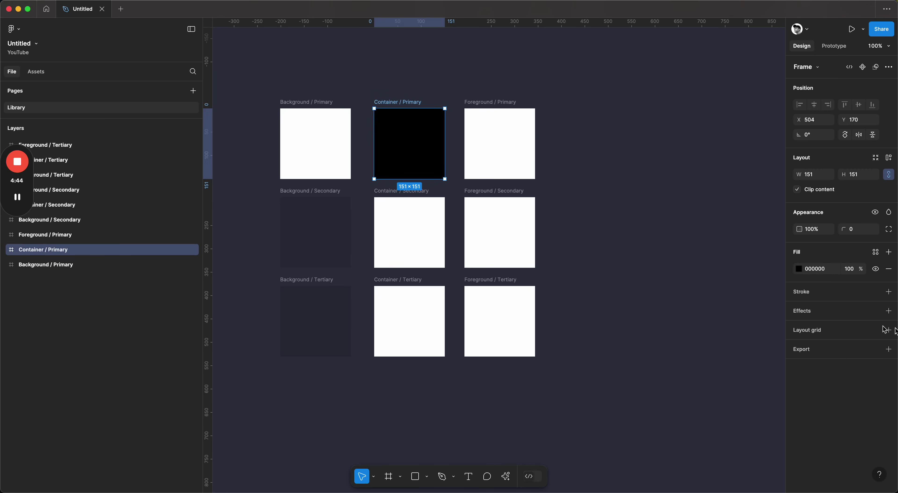
left_click(848, 269)
type("5")
key("Return")
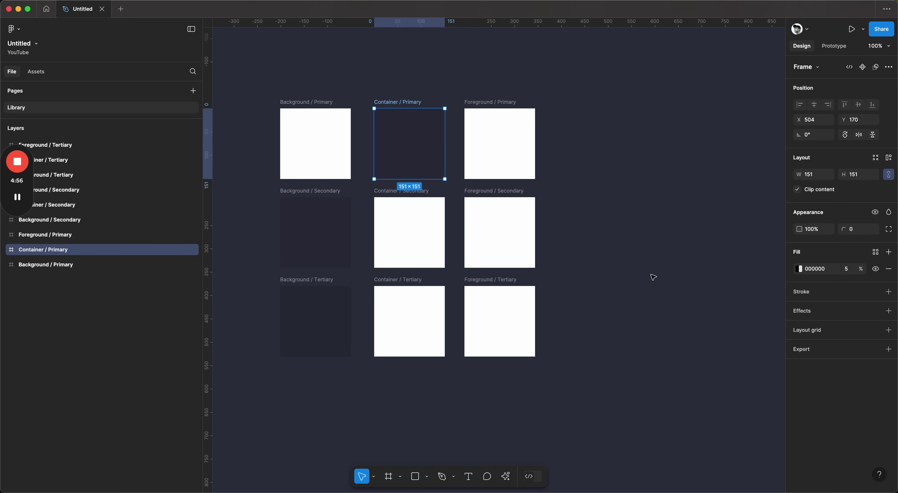
- Move the Container / Primary frame onto Background / Secondary, at about X 48, Y 33 inside it, to compare the two fills
left_click(310, 195)
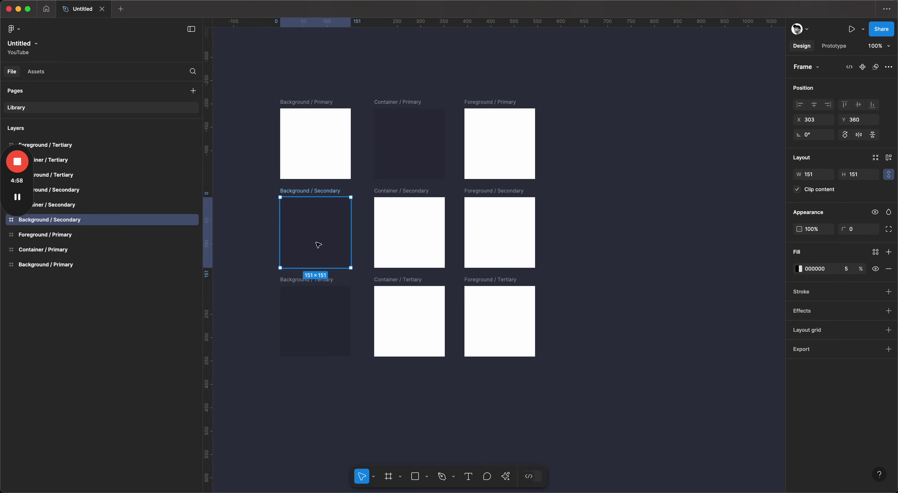
left_click(671, 128)
left_click_drag(387, 107, 321, 206)
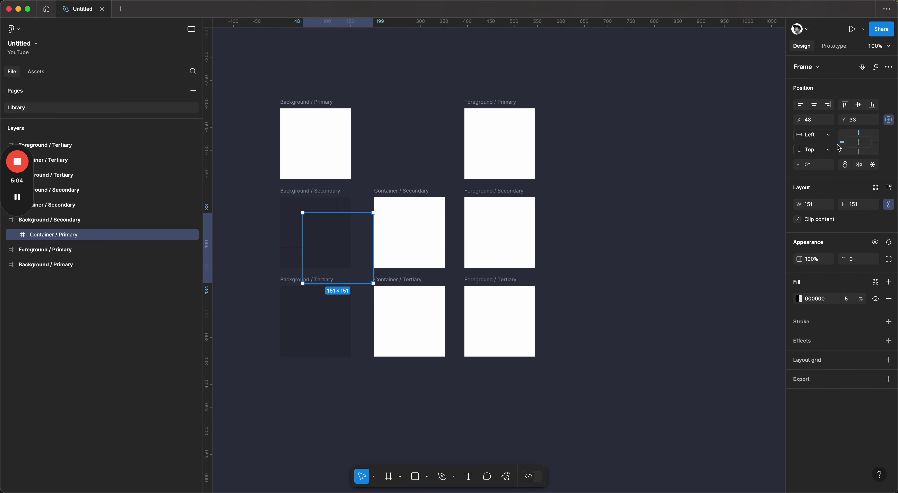
- Lighten the page background colour to a muted blue-grey, 676B83
left_click(634, 201)
left_click(799, 82)
left_click(678, 164)
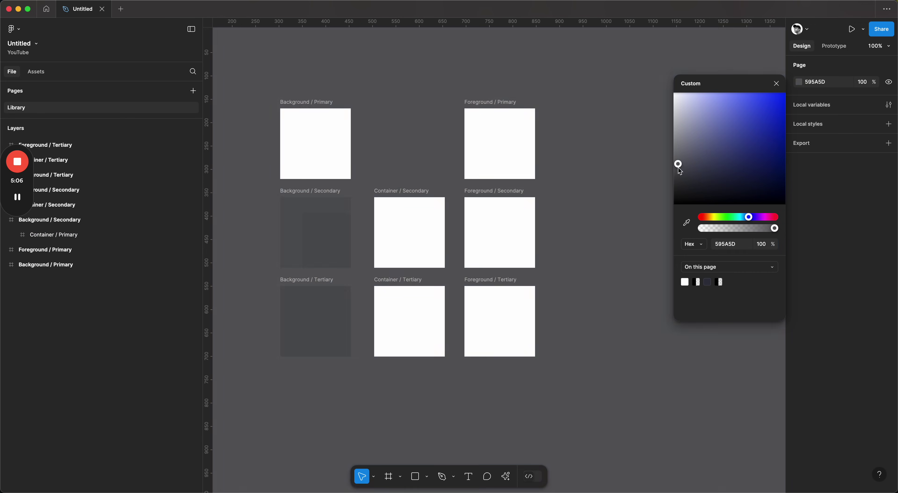
left_click(697, 150)
left_click(481, 266)
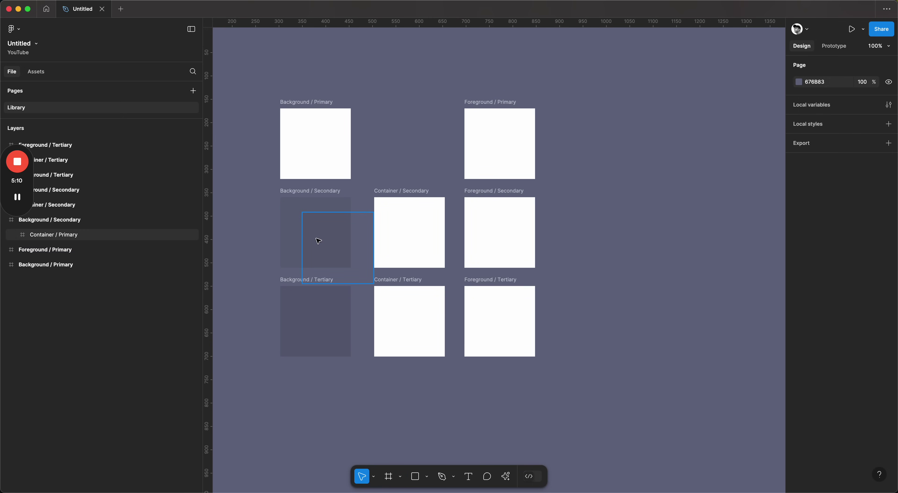
- Move the Container / Primary frame out of Background / Secondary, back to its place above Container / Secondary
left_click_drag(318, 241, 390, 135)
left_click(456, 155)
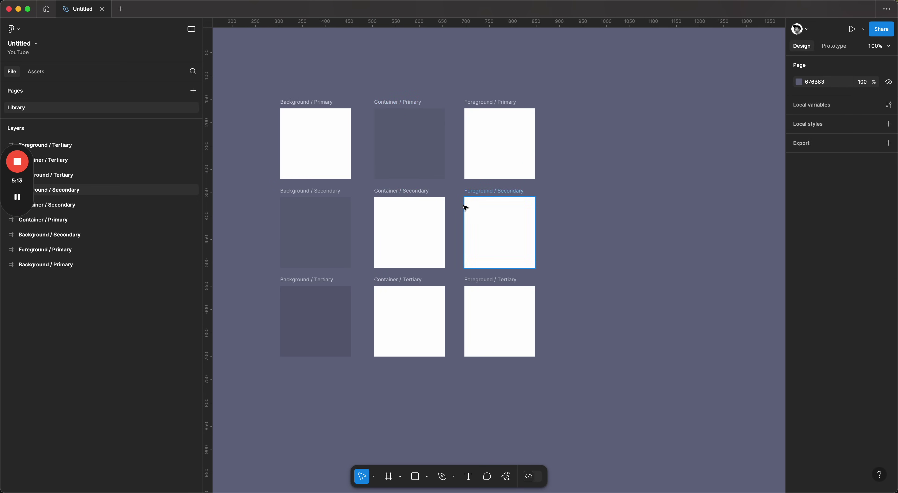
- Fill the Container / Secondary frame with black (000000) at 10% opacity
left_click(381, 193)
left_click(815, 270)
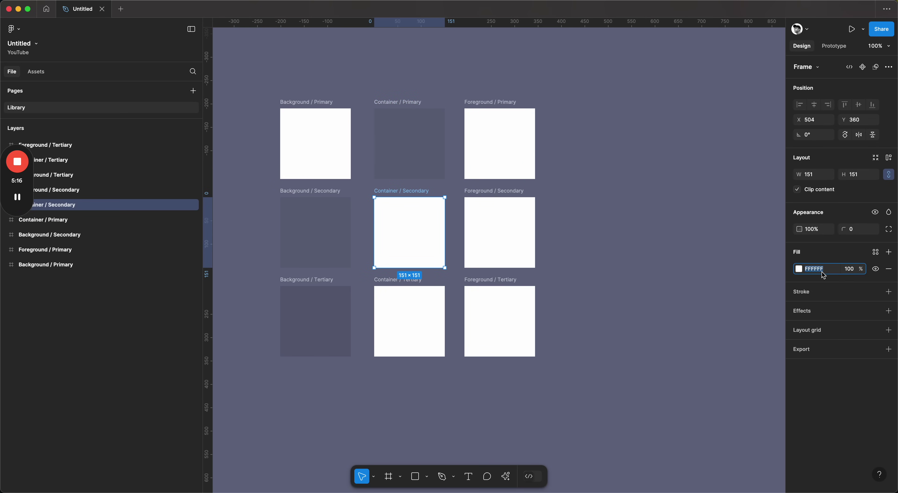
type("000000")
key("Return")
left_click(852, 268)
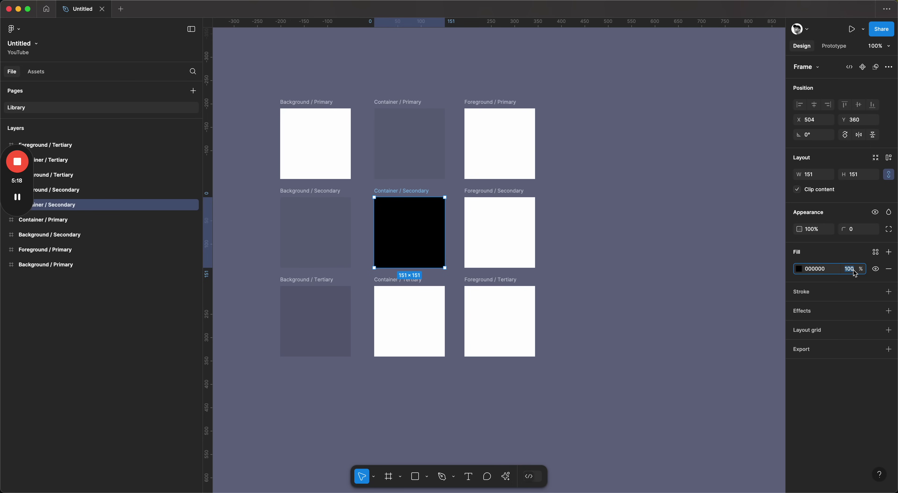
type("10")
key("Return")
- Fill the Container / Tertiary frame with black (000000) at 15% opacity
left_click(374, 285)
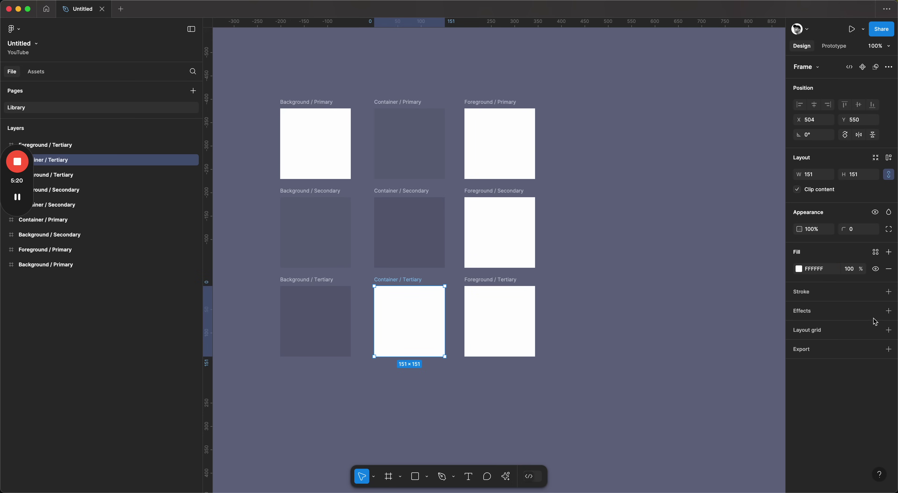
left_click(815, 269)
type("000000")
key("Return")
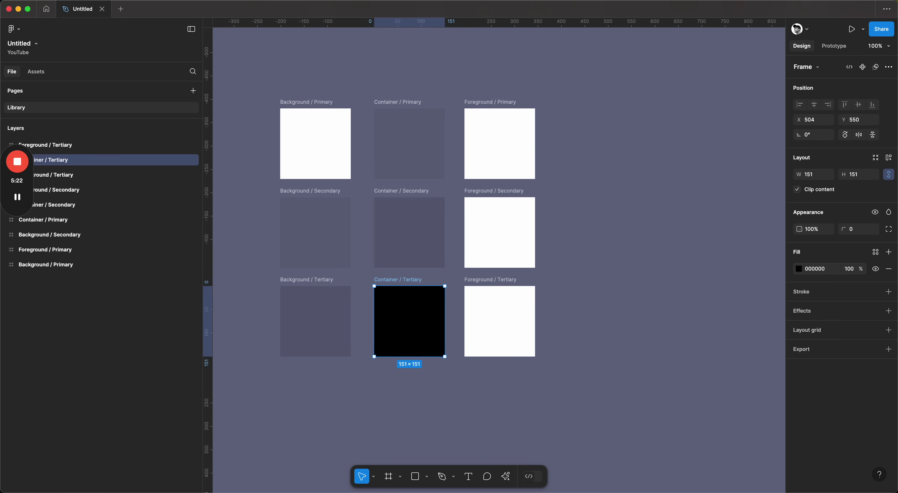
left_click(848, 273)
type("15")
key("Return")
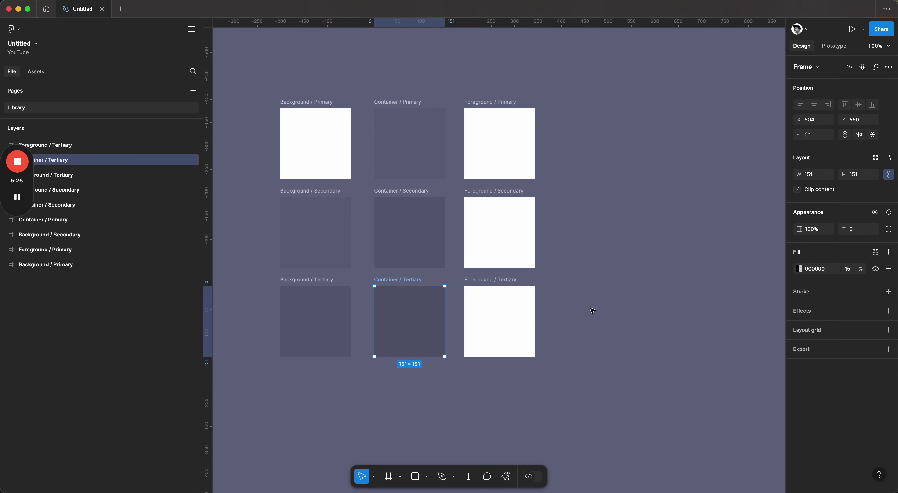
left_click(603, 286)
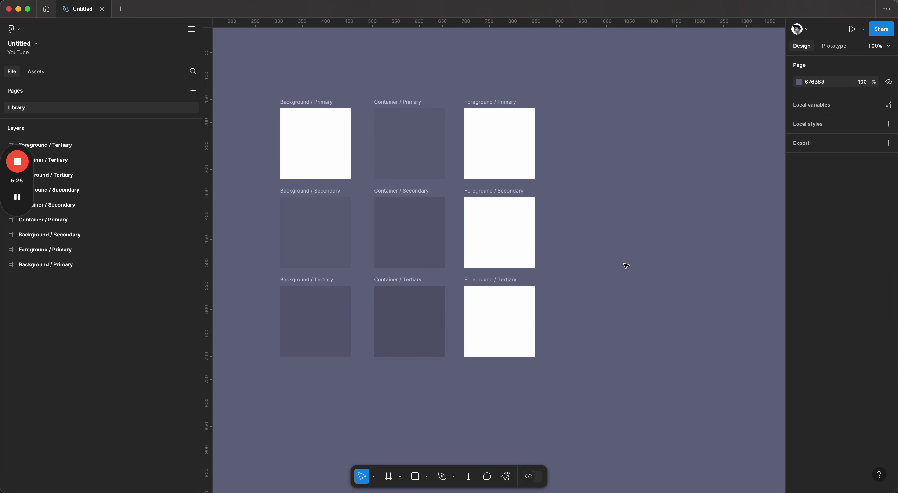
- Fill the Foreground / Primary frame with solid black (000000)
left_click(497, 101)
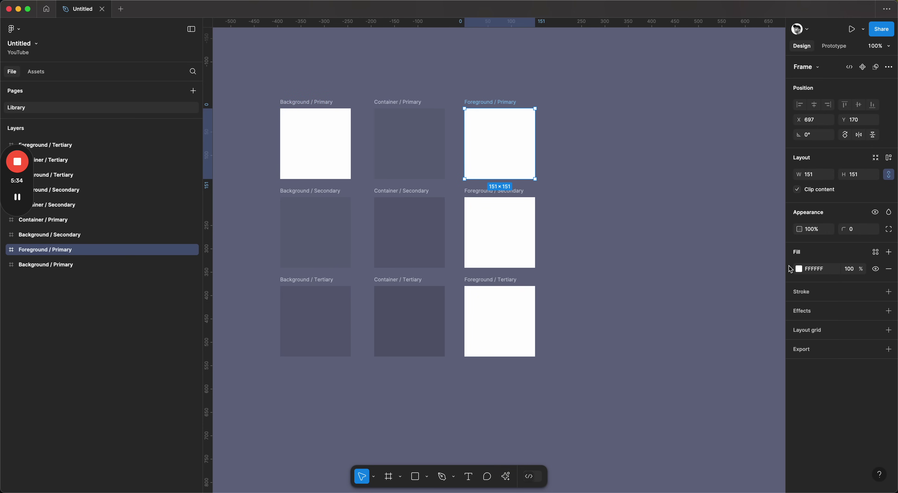
left_click(814, 269)
type("000000")
key("Return")
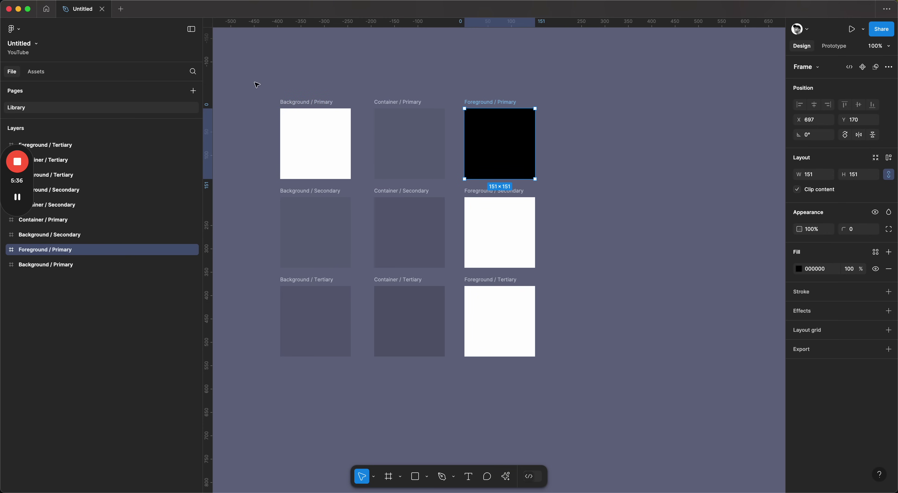
- Fill the Foreground / Secondary frame with black (000000) at 90% opacity
left_click(468, 199)
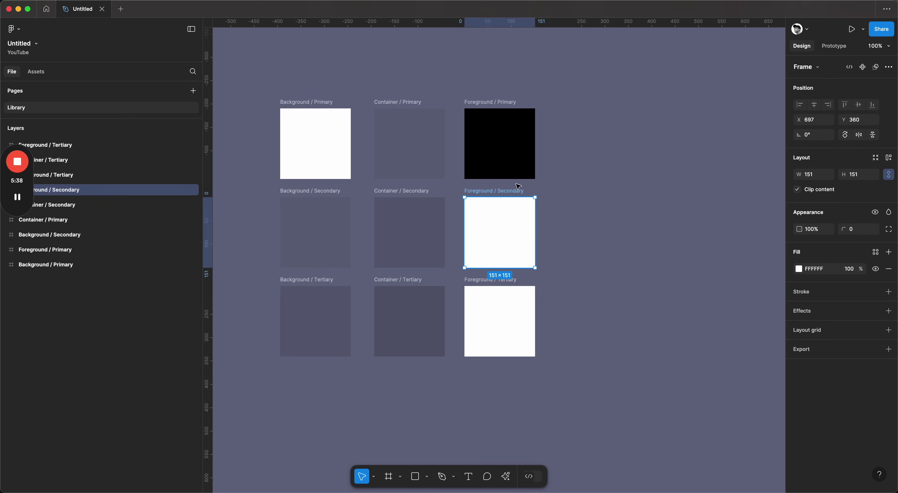
left_click(819, 270)
type("000000")
key("Return")
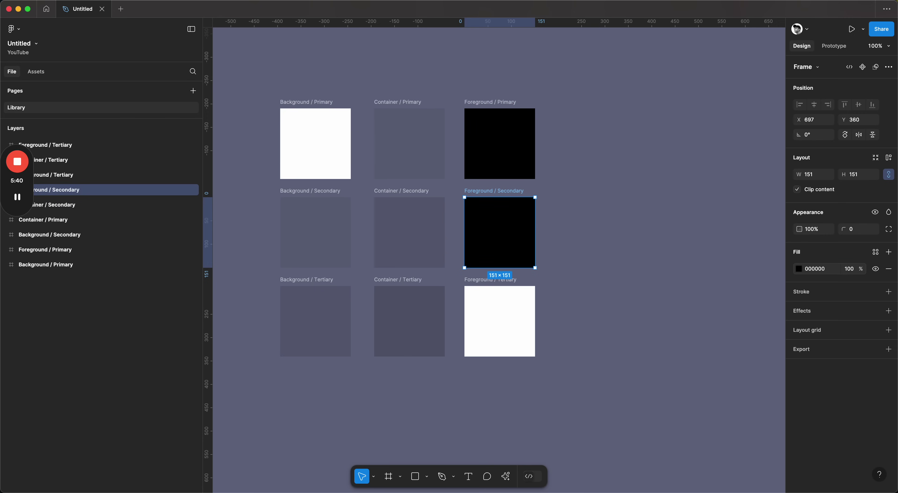
left_click(851, 272)
type("90")
key("super+a")
type("80")
key("Return")
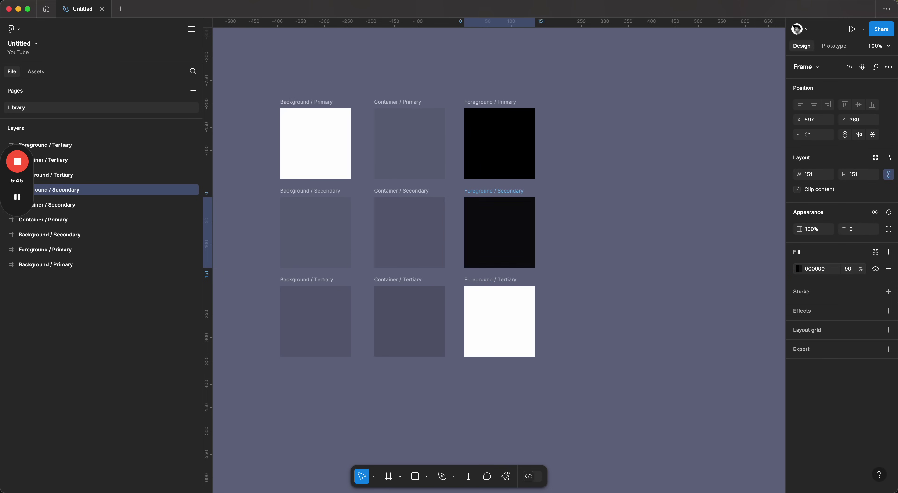
left_click(671, 282)
- Set the fill opacity of the Foreground / Secondary frame to 60%
left_click(509, 197)
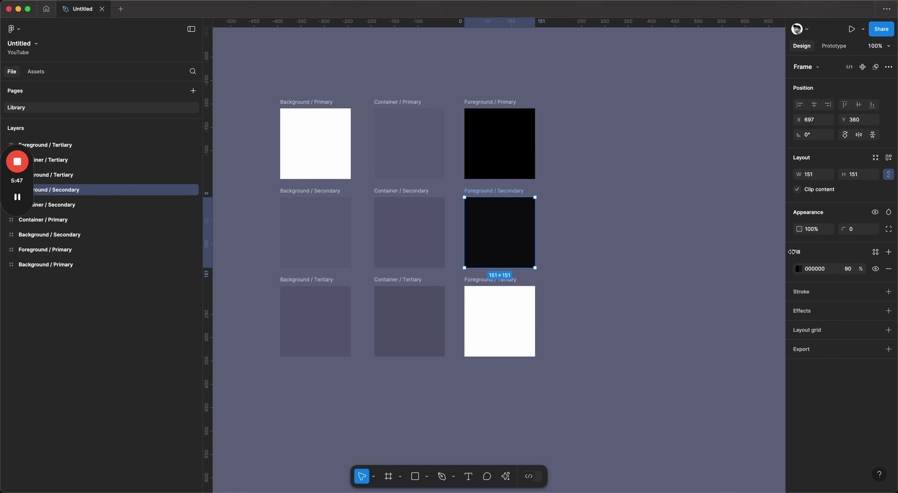
left_click(848, 269)
type("60")
key("Return")
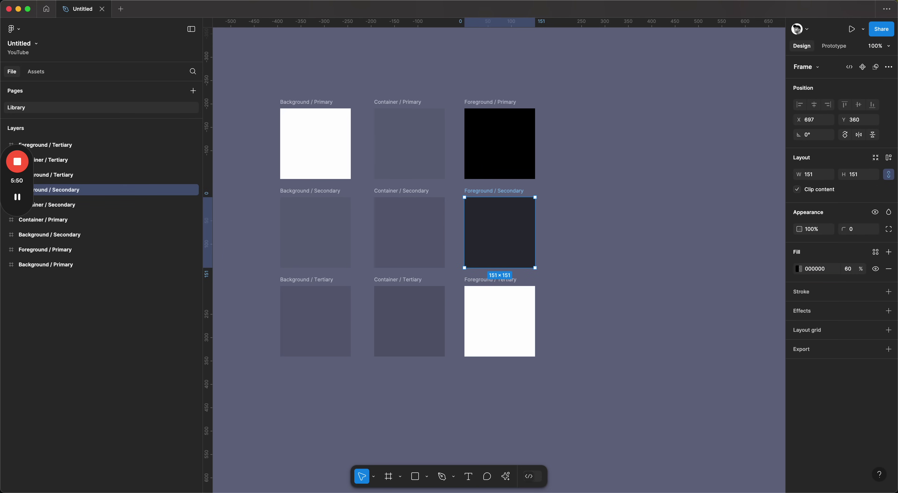
- Fill the Foreground / Tertiary frame with black (000000) at 40% opacity
left_click(497, 283)
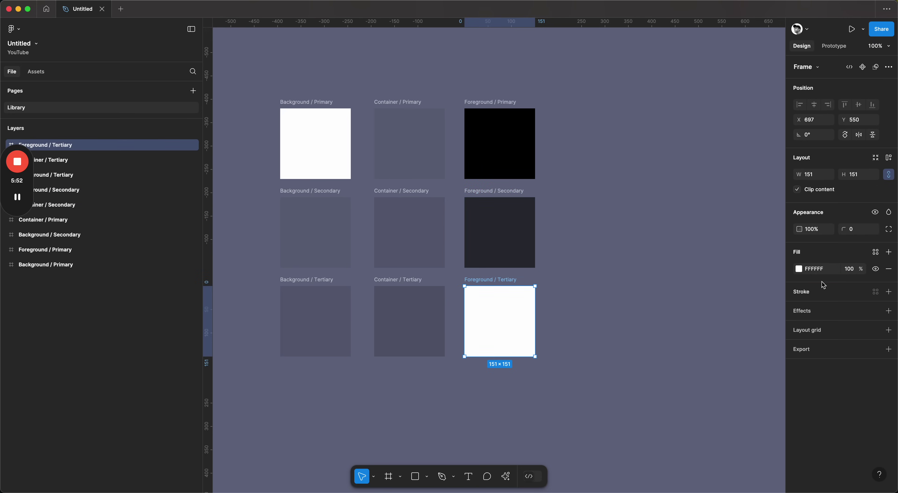
left_click(849, 268)
type("40")
key("Return")
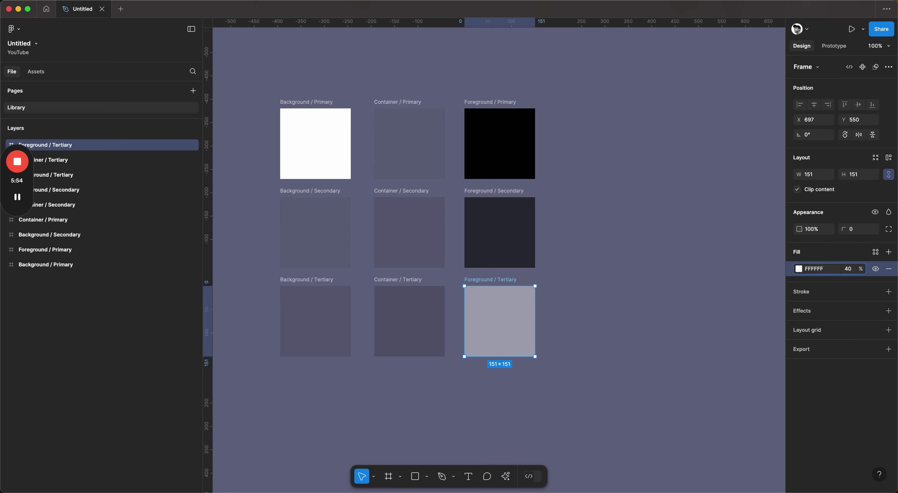
left_click(815, 269)
type("000000")
key("Return")
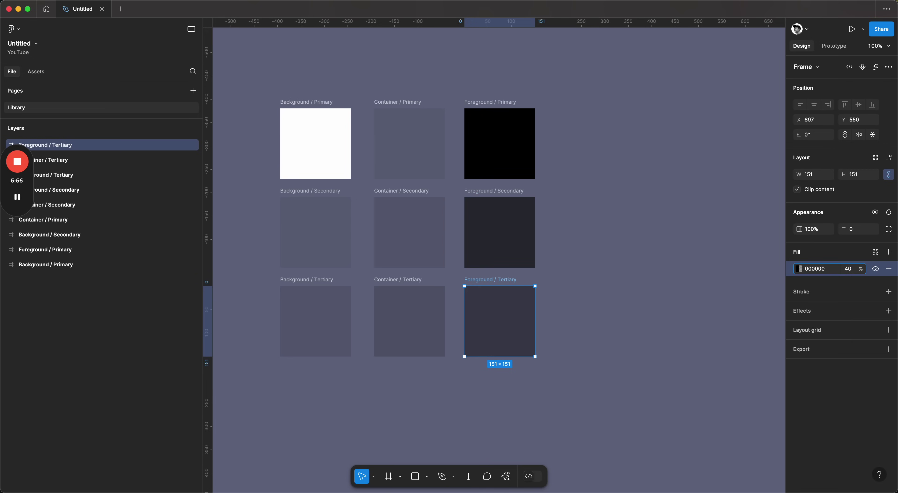
- Open the file's local variables window with nothing selected and place it beside the swatches
left_click(663, 188)
scroll(331, 256, "down", 3)
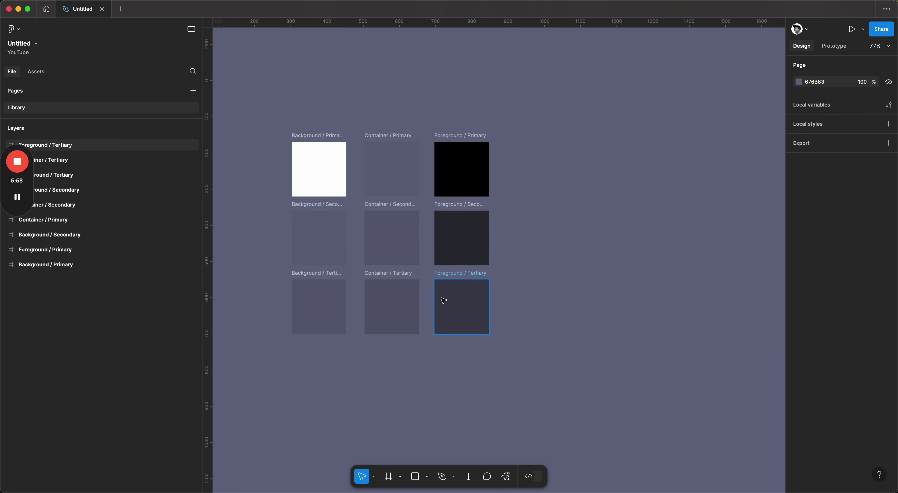
scroll(488, 261, "right", 2)
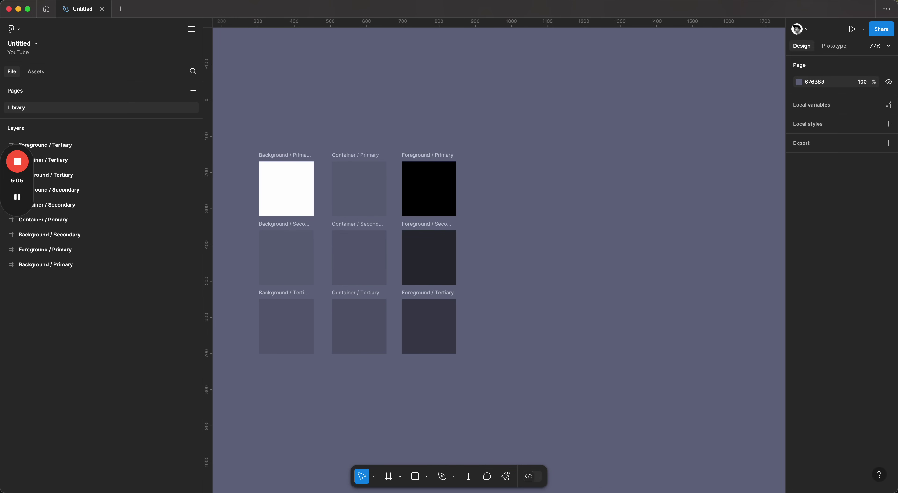
left_click(889, 105)
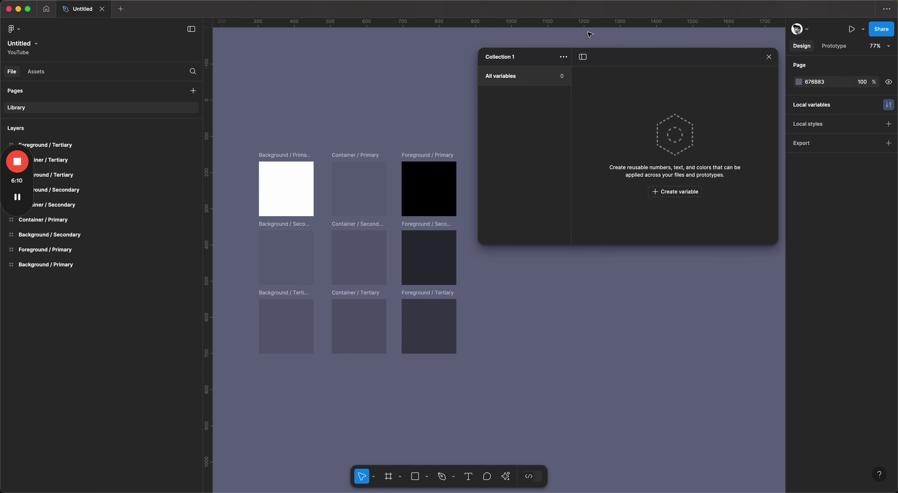
mouse_move(668, 50)
left_mouse_down()
mouse_move(649, 84)
mouse_move(649, 68)
mouse_move(666, 56)
left_mouse_up()
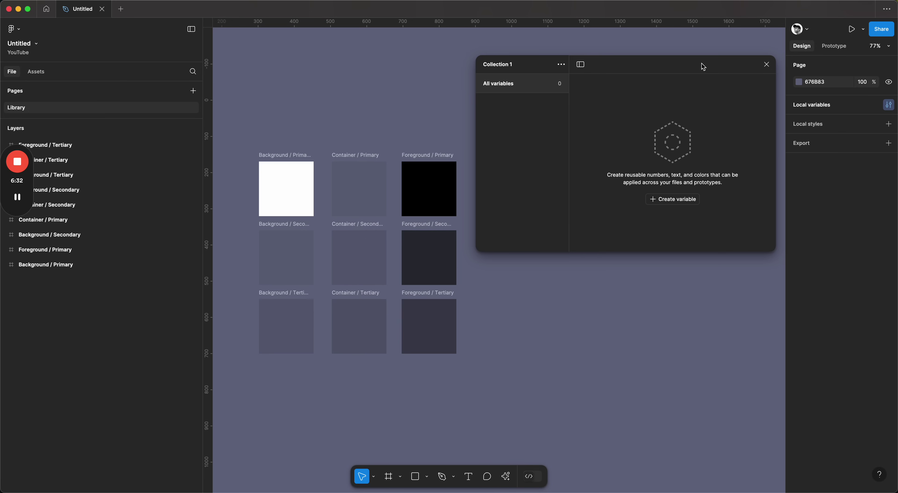
left_click_drag(698, 66, 697, 75)
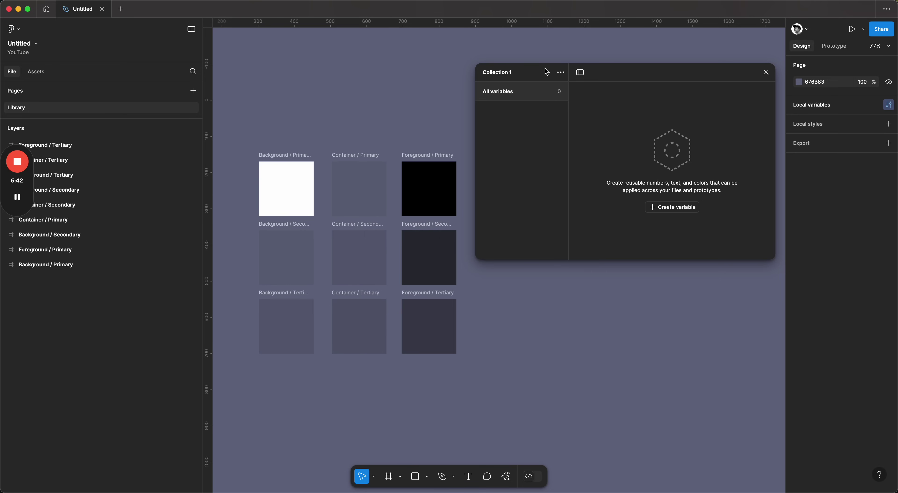
- Create a colour variable named Primary in Collection 1
left_click(673, 212)
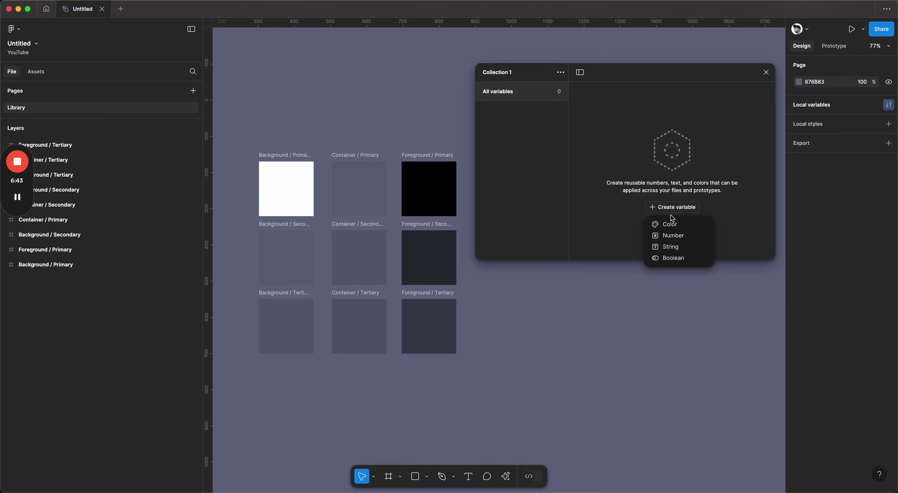
left_click(691, 228)
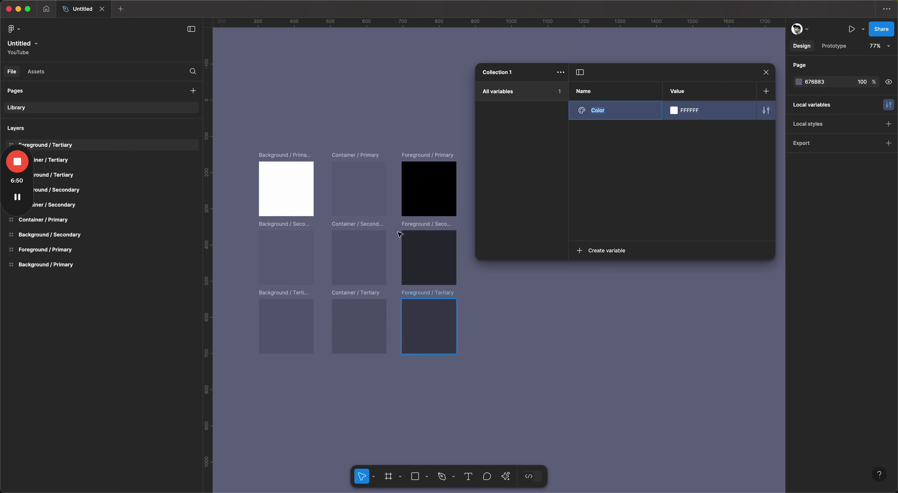
type("Bac")
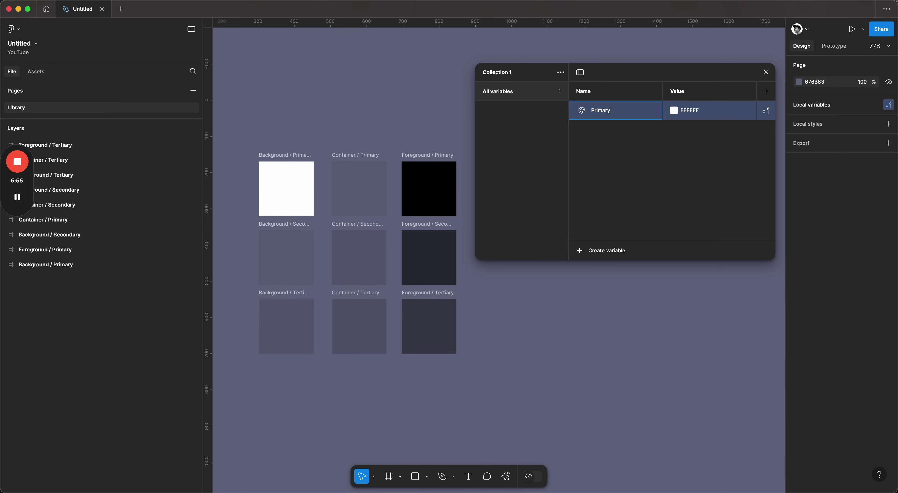
key("Return")
- Add two more colour variables to the collection, named Secondary and Tertiary
left_click(600, 252)
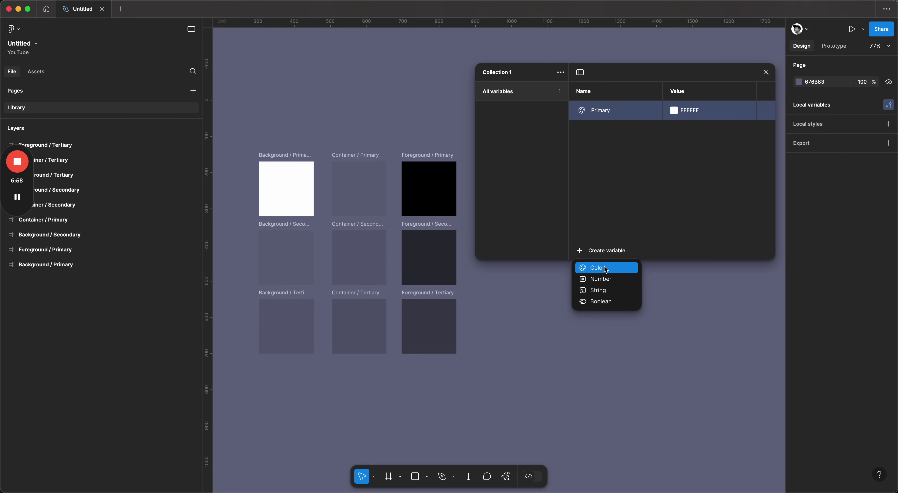
left_click(605, 267)
type("Secondary")
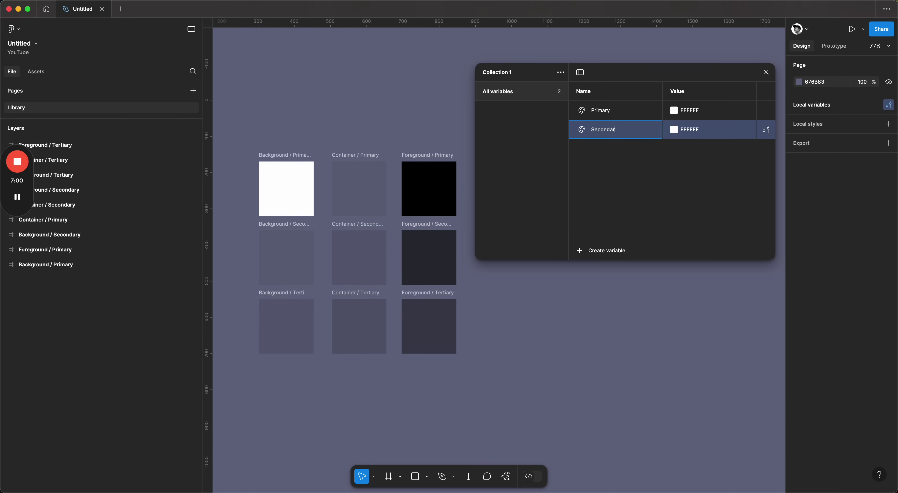
key("Return")
left_click(602, 252)
left_click(601, 268)
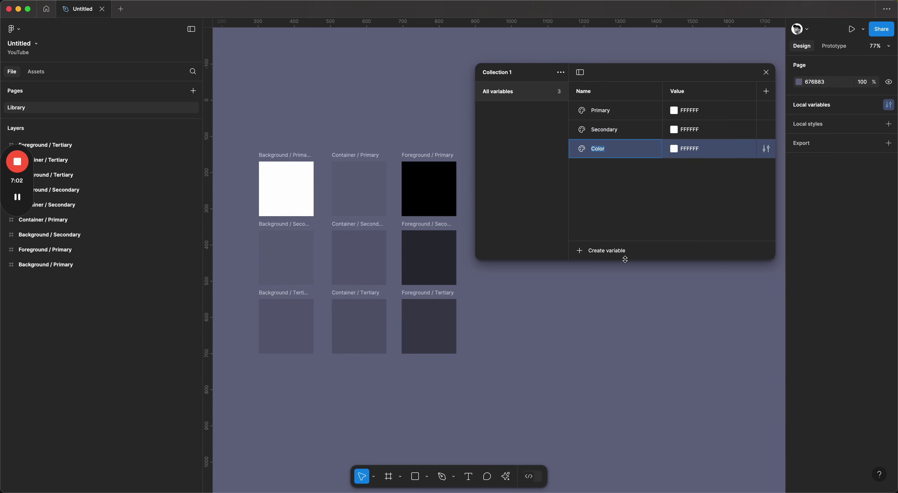
type("Tertiary")
key("Return")
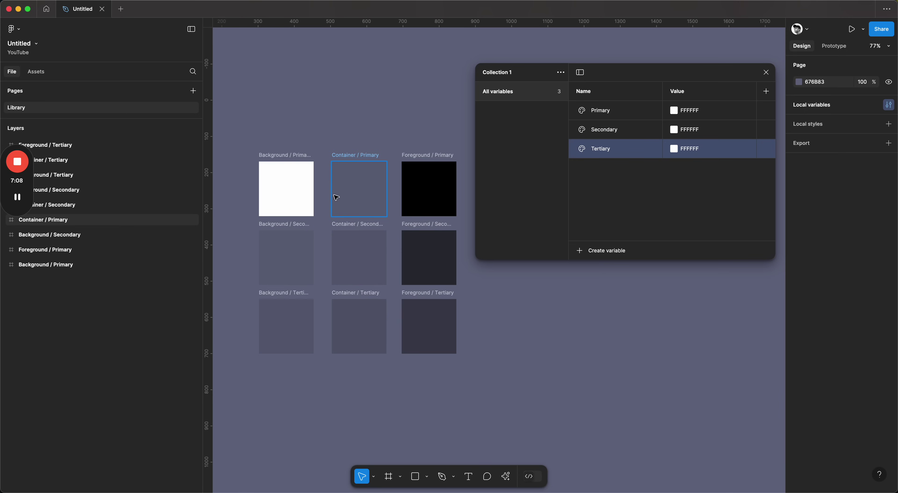
- Check the fills of the three Background swatches and set the Secondary variable to 000000 at 5% opacity
left_click(284, 195)
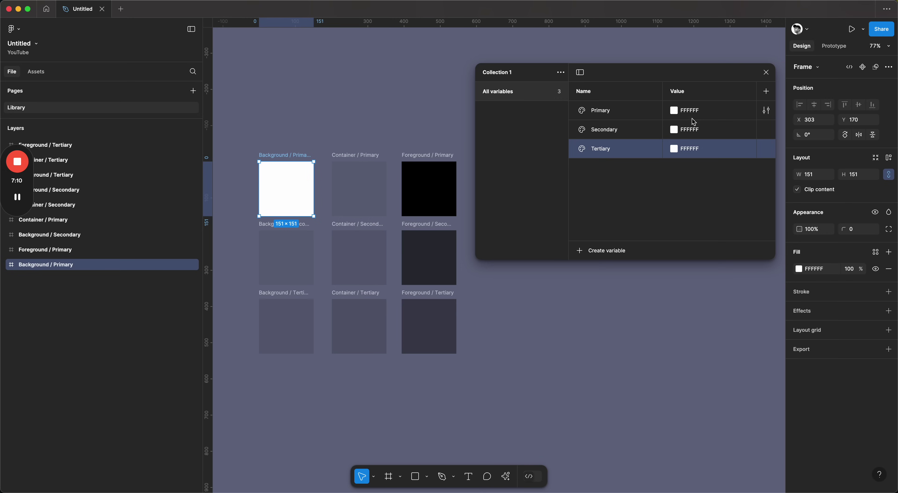
left_click(309, 244)
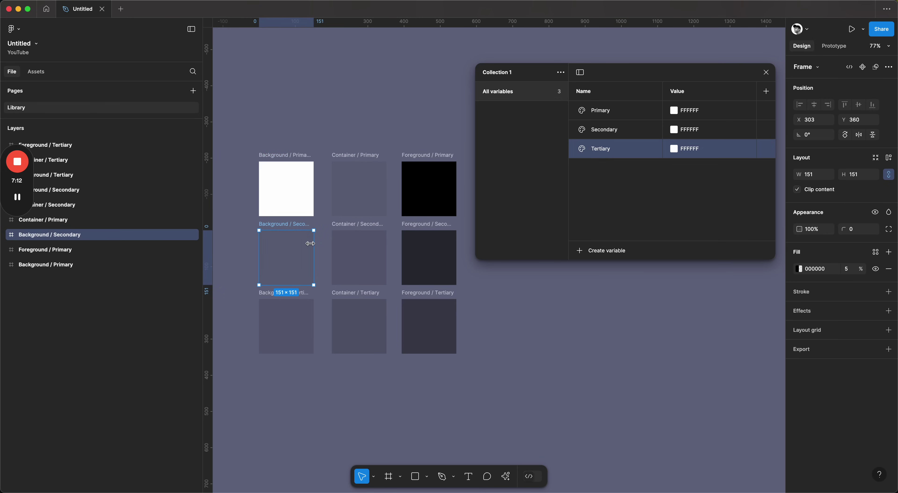
left_click(299, 327)
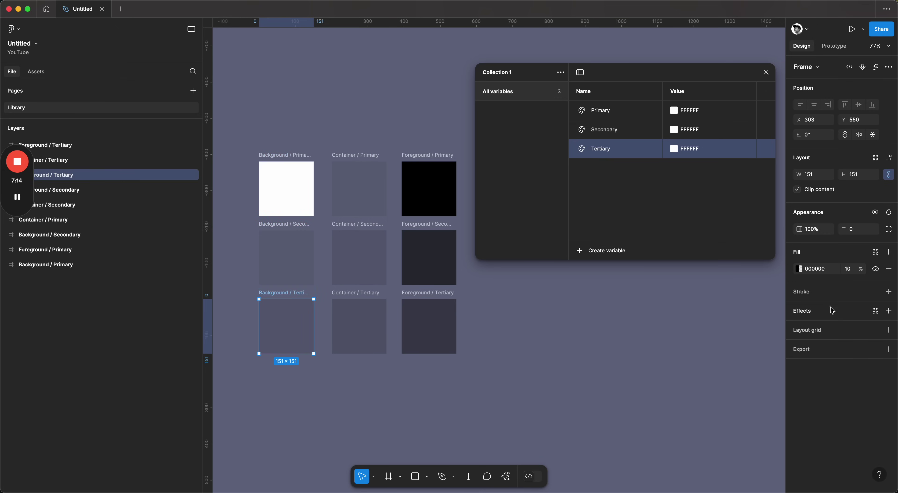
left_click(675, 131)
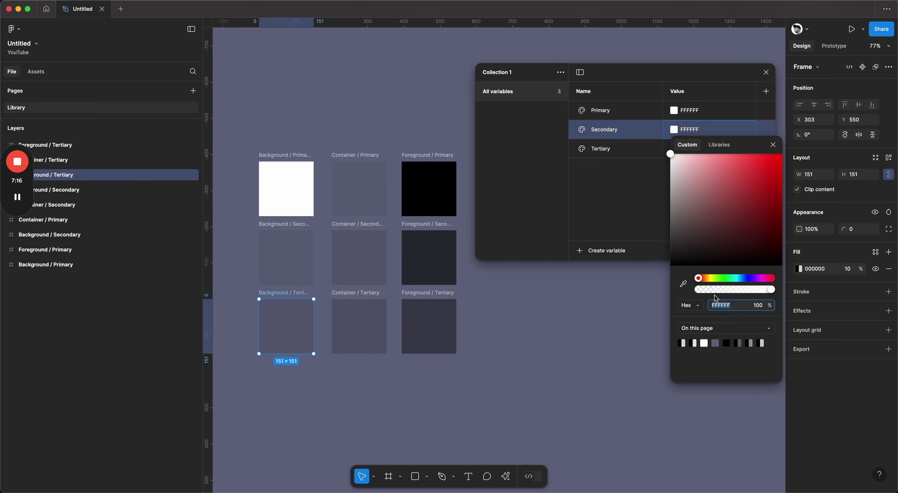
type("000000")
key("Return")
left_click(771, 305)
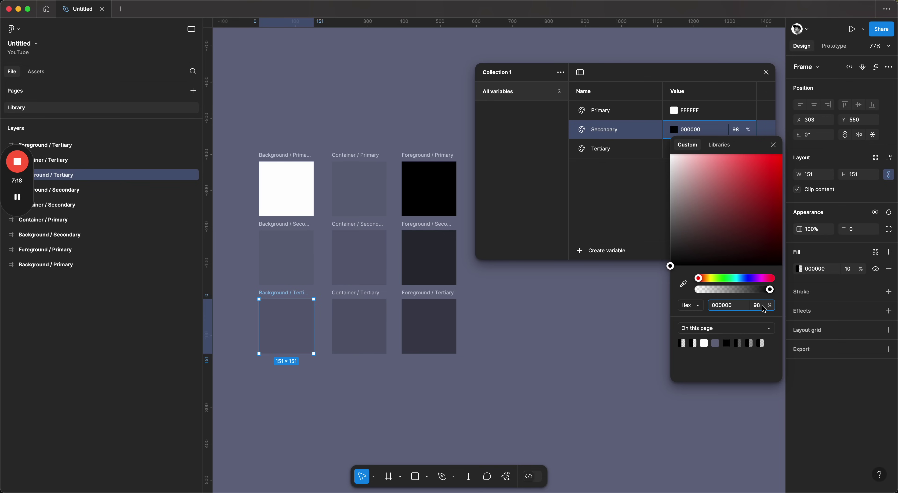
type("5")
key("Return")
left_click(587, 176)
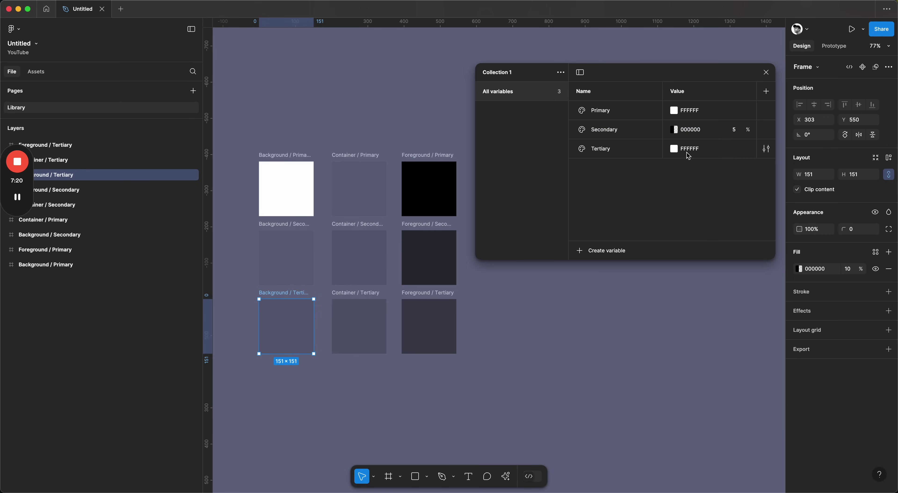
- Set the Tertiary variable to 000000 at 10% opacity
left_click(686, 148)
type("000000")
key("Return")
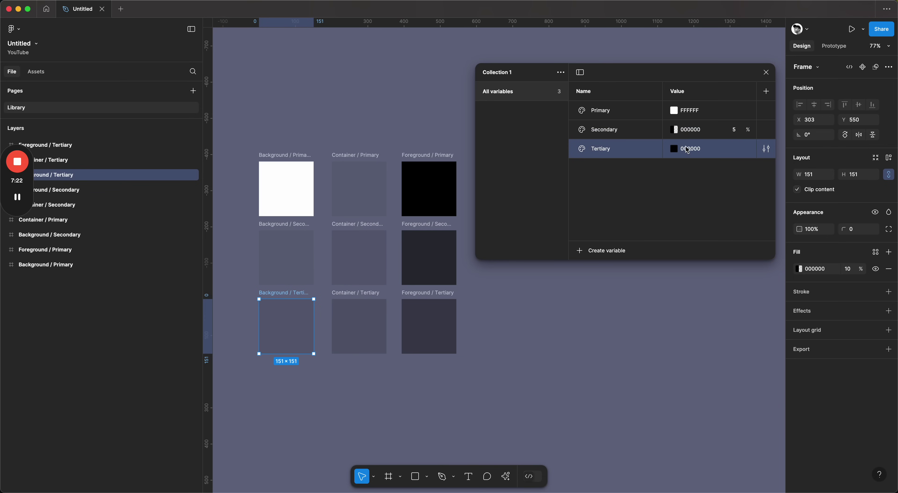
left_click(674, 149)
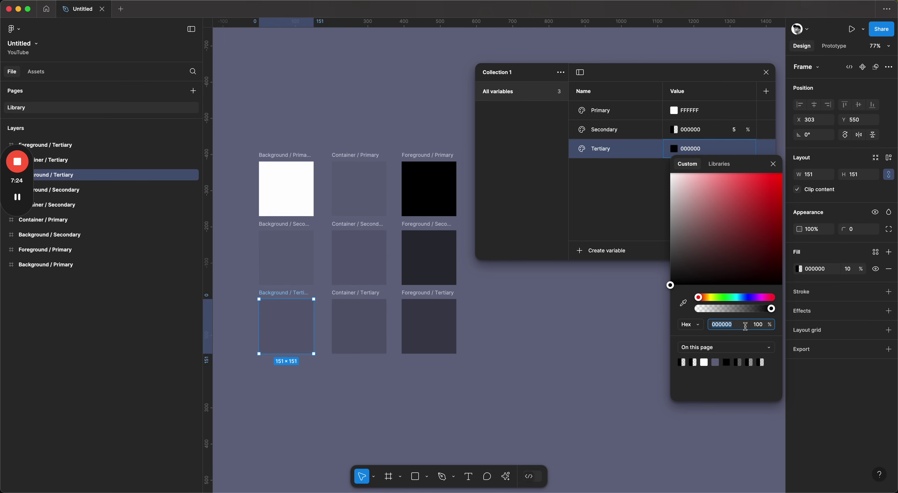
left_click(755, 324)
type("10")
key("Return")
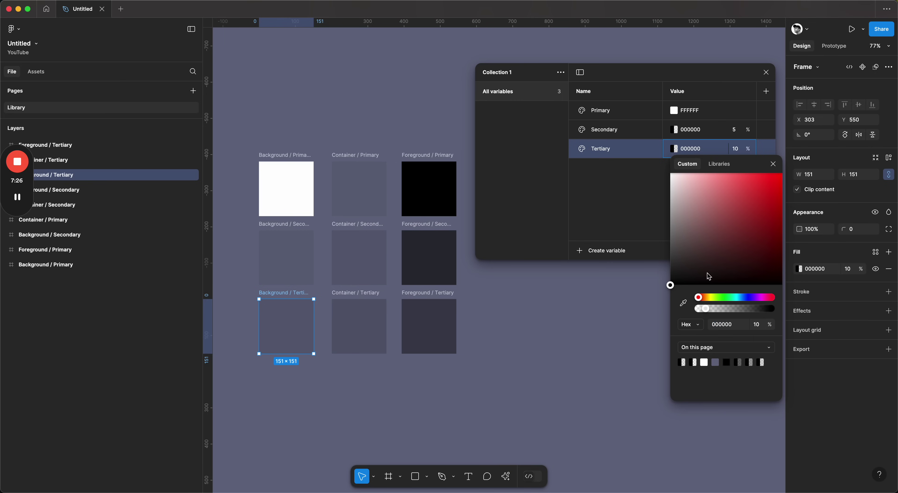
- Group the Primary, Secondary and Tertiary variables into a new group named Background
left_click(625, 153)
left_click(617, 110, "shift")
right_click(617, 110)
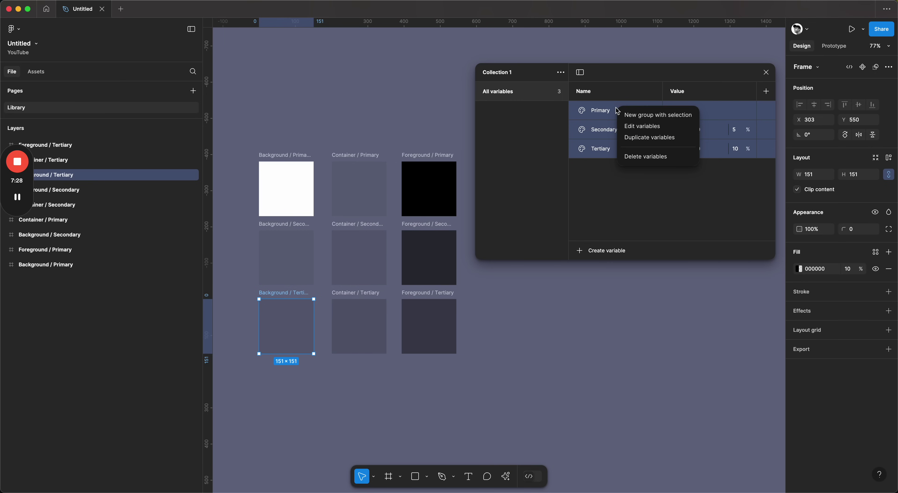
left_click(652, 111)
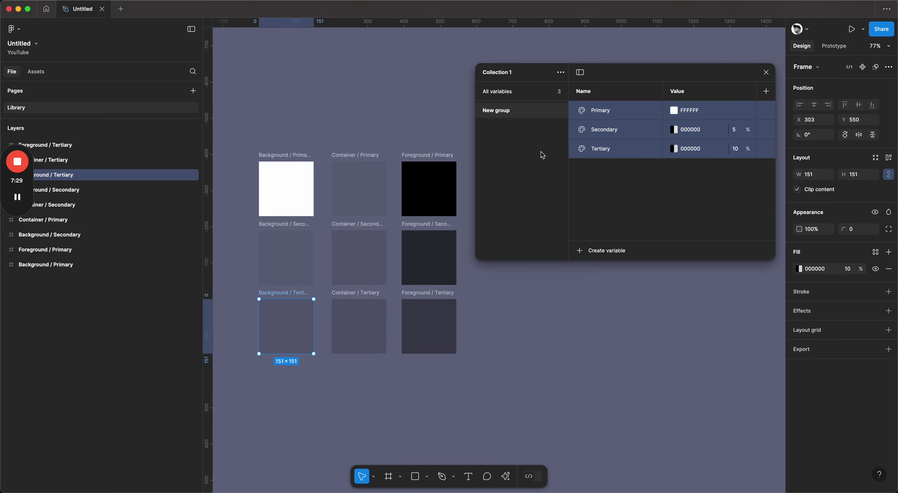
double_click(495, 110)
type("Nackground")
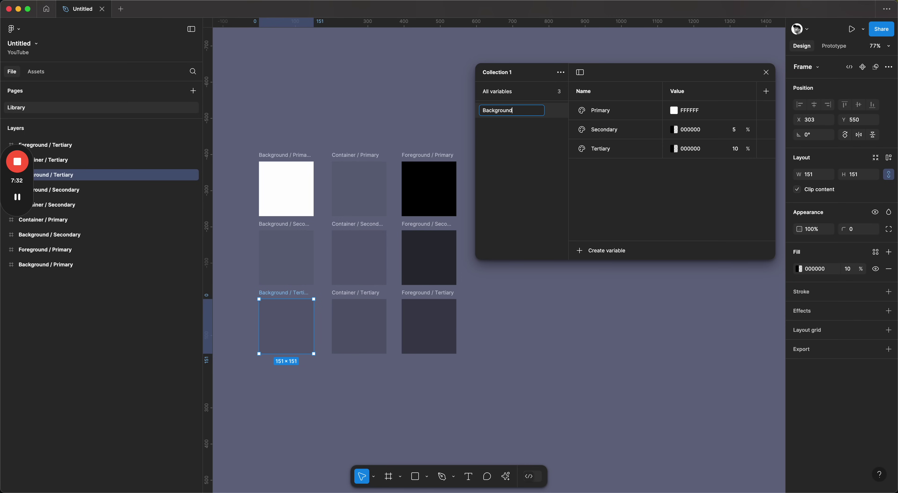
key("Return")
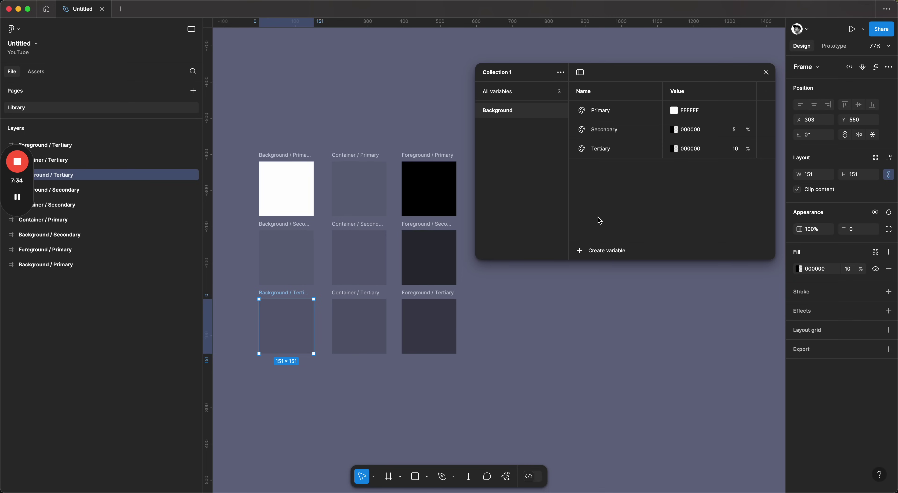
- Duplicate the Background variable group and name the copy Container
right_click(505, 109)
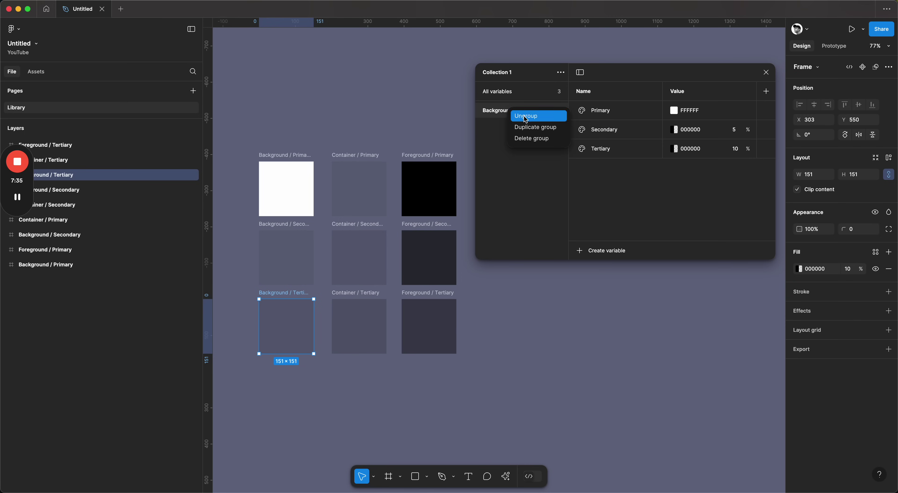
left_click(546, 132)
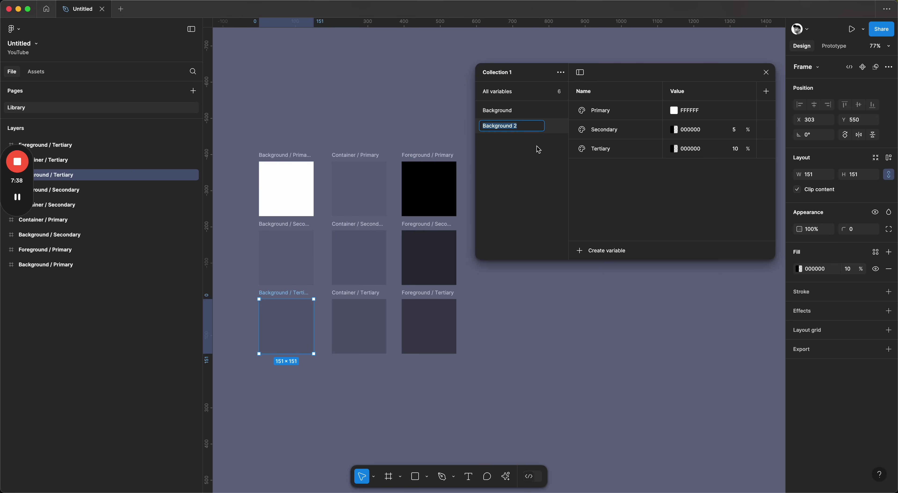
type("Container")
key("Return")
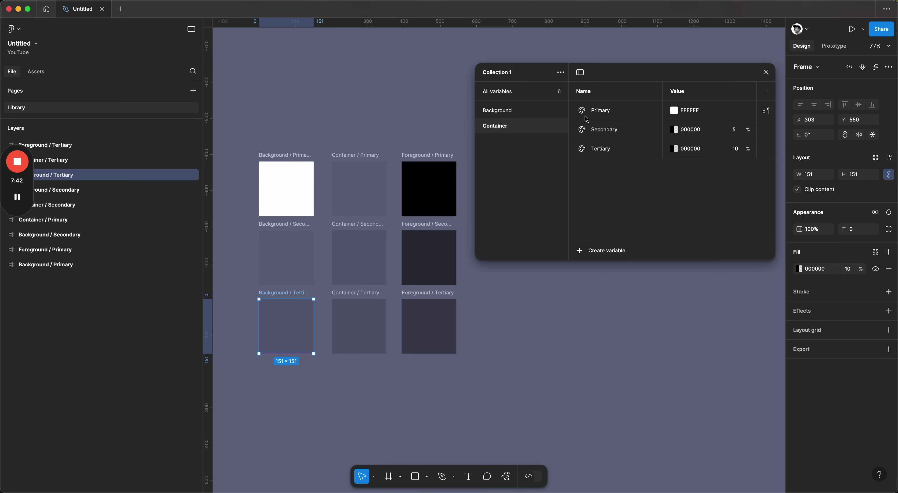
- Set the Container group's Primary variable to 000000 at 5% opacity, matching the Container / Primary swatch
left_click(359, 174)
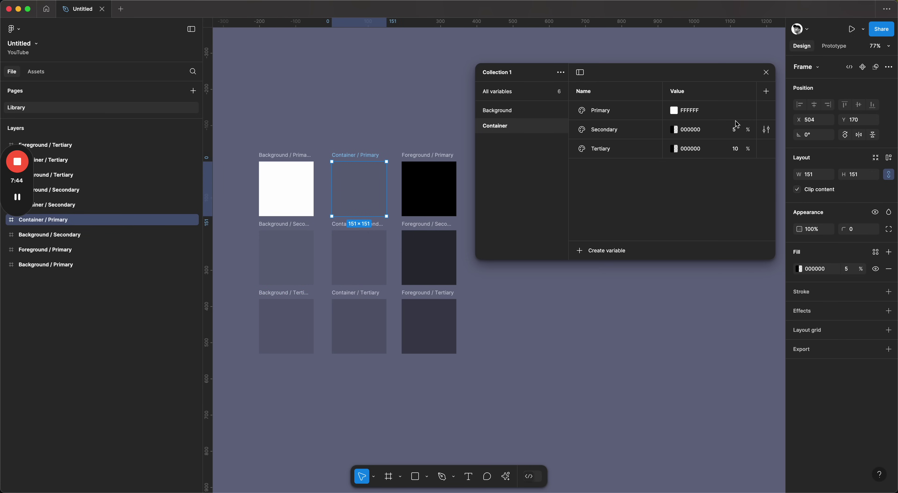
left_click(690, 110)
type("000000")
key("Return")
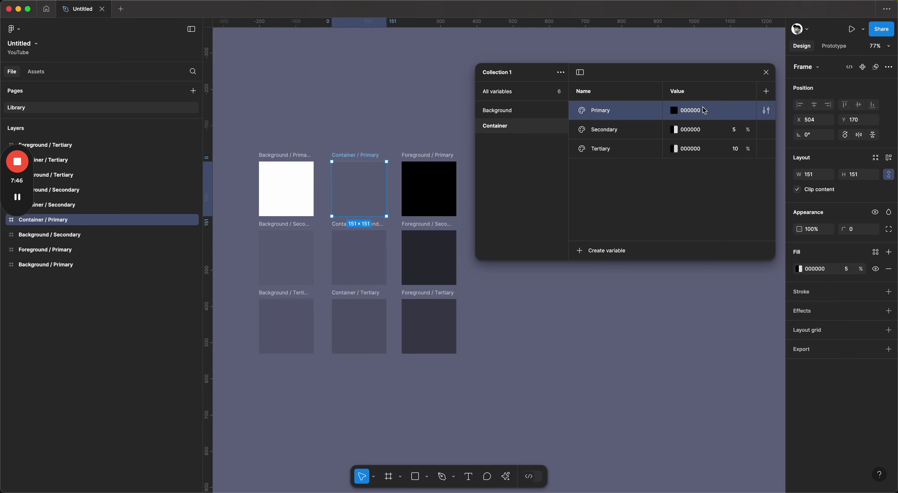
left_click(673, 110)
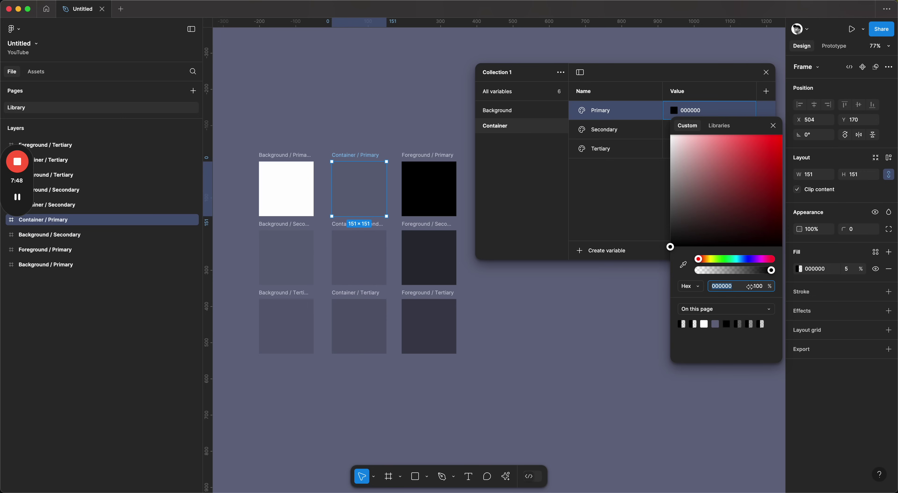
left_click(753, 286)
type("5")
key("Return")
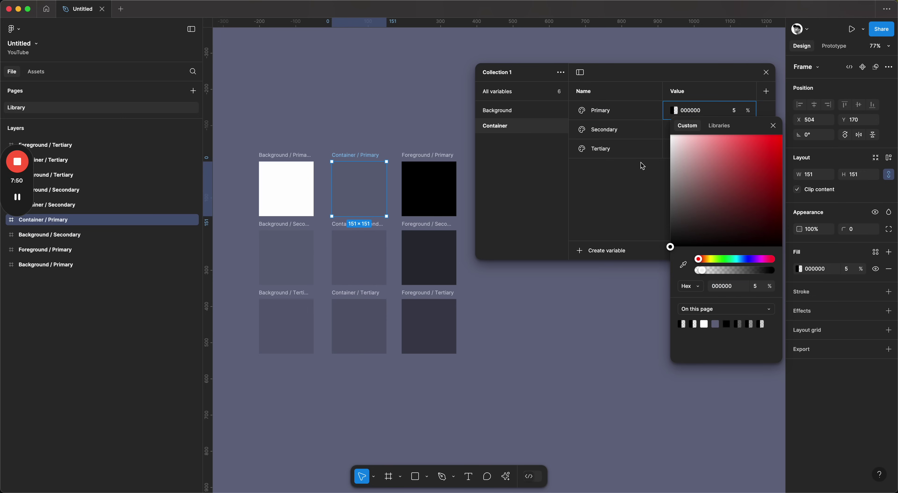
left_click(643, 166)
- Set the Container group's Secondary variable to 10% opacity and its Tertiary variable to 15%
left_click(734, 129)
type("10")
key("Return")
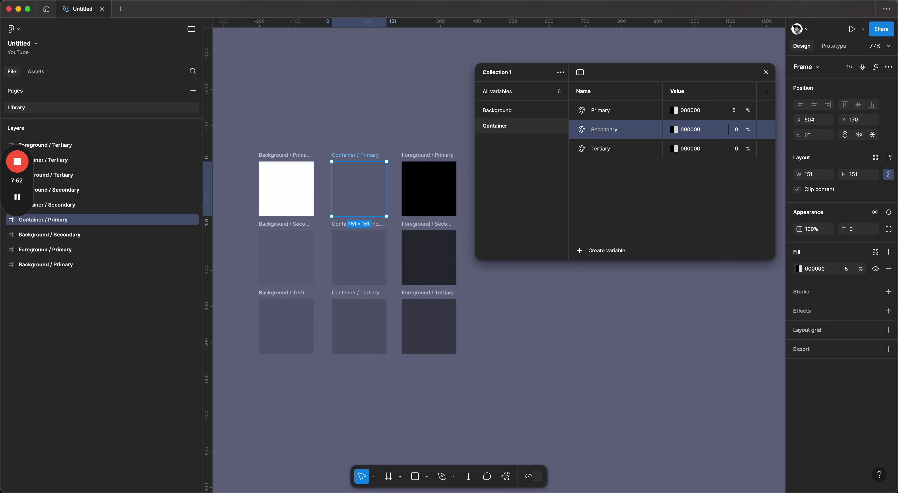
left_click(735, 148)
type("15")
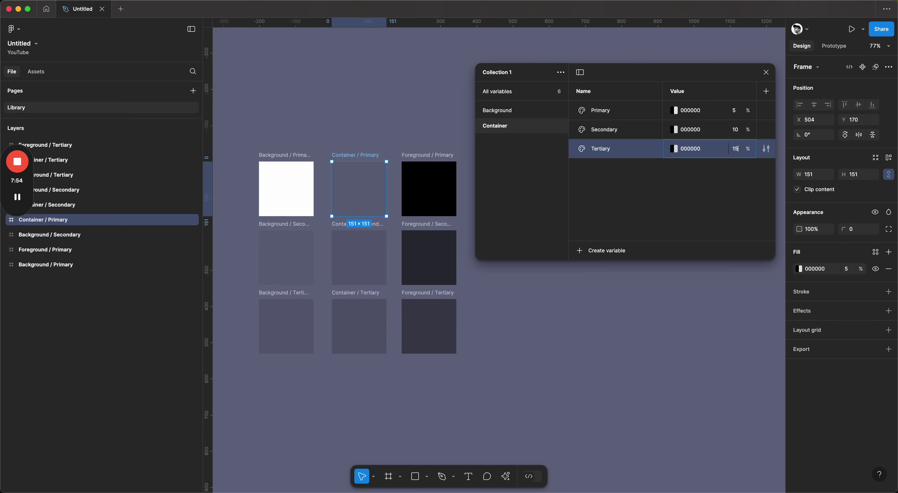
key("Return")
left_click(611, 187)
- Duplicate the Container variable group and name the copy Foreground
right_click(501, 128)
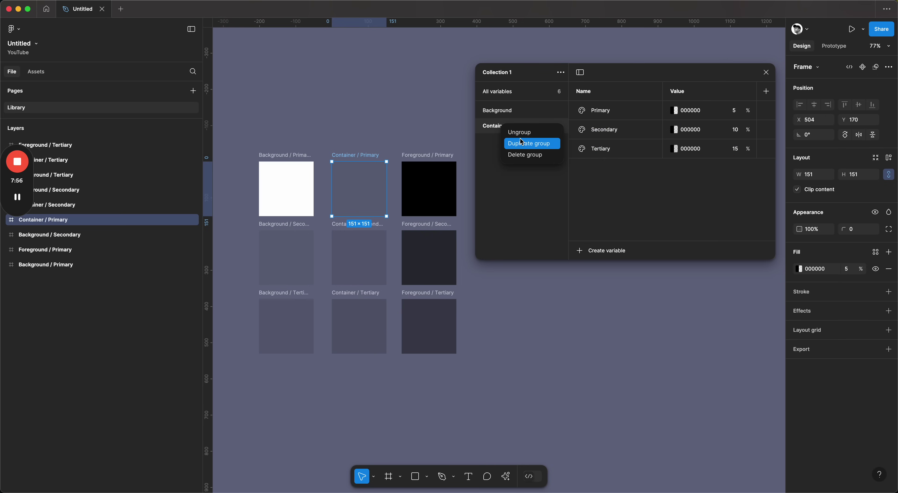
left_click(523, 144)
double_click(523, 146)
type("Foreg")
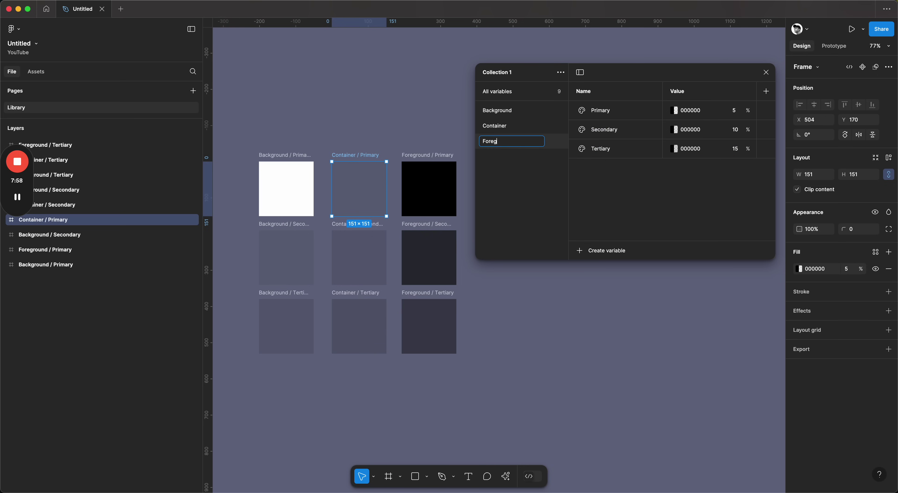
type("round")
key("Return")
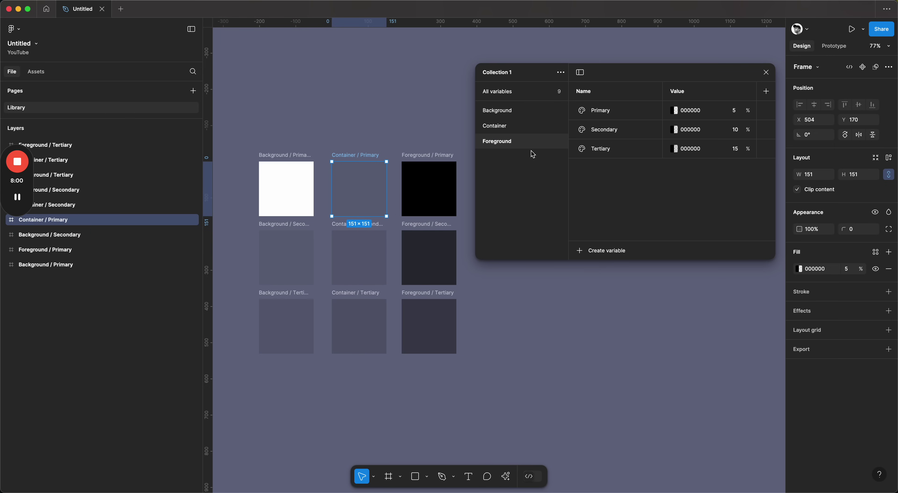
- Set the Foreground group's Primary variable to 100% opacity, matching the Foreground / Primary swatch
key("Tab")
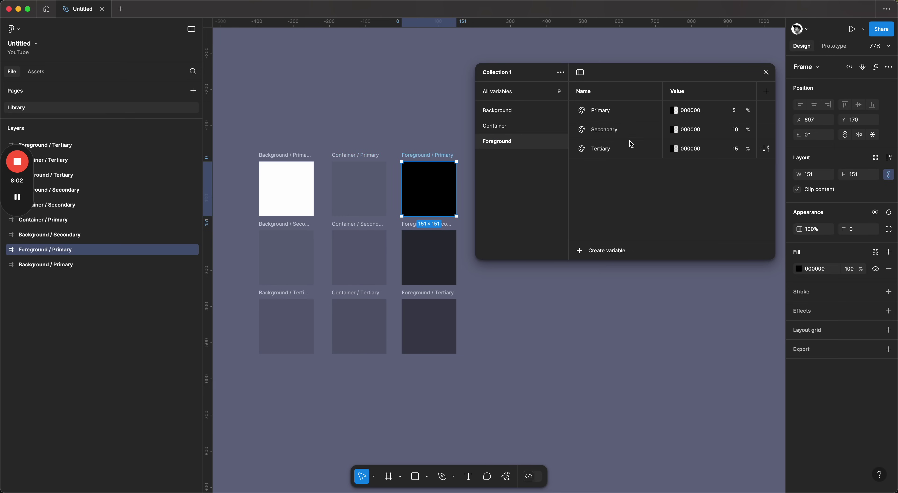
left_click(734, 110)
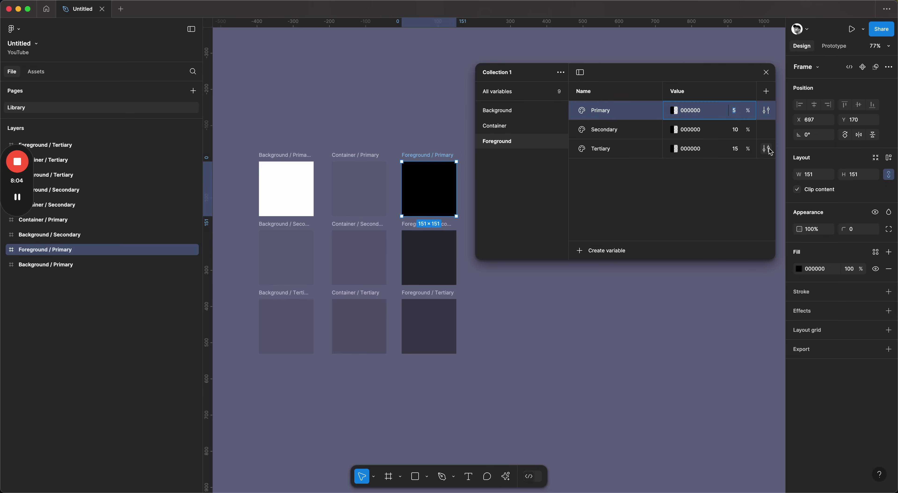
type("10")
key("Return")
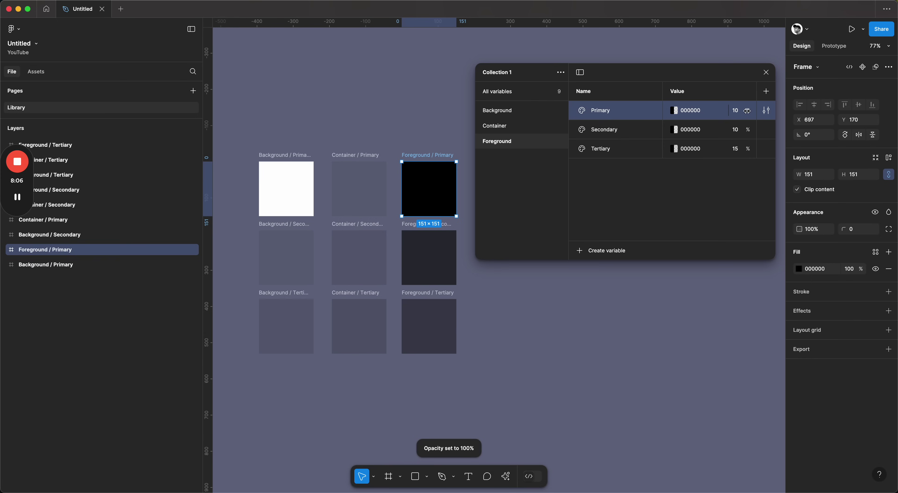
left_click(735, 110)
type("100")
key("Return")
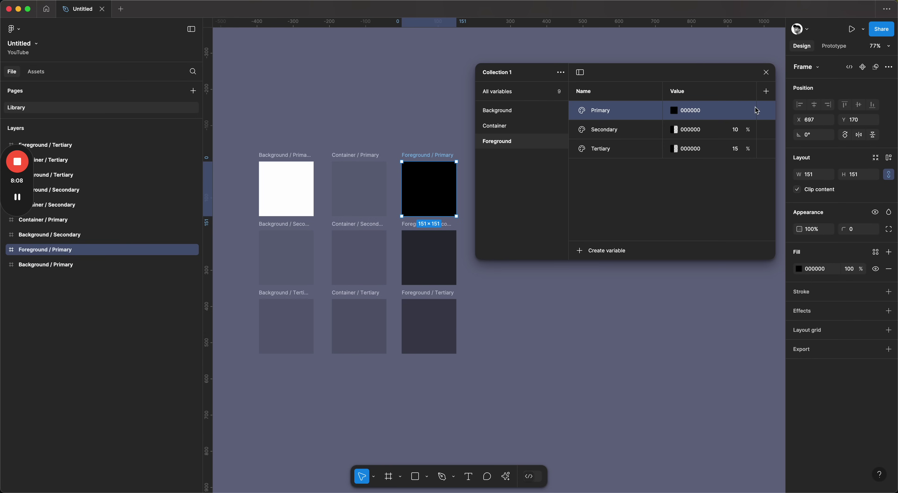
- Set the Foreground group's Secondary variable to 60% opacity and its Tertiary variable to 40%, matching the Foreground swatches
left_click(702, 135)
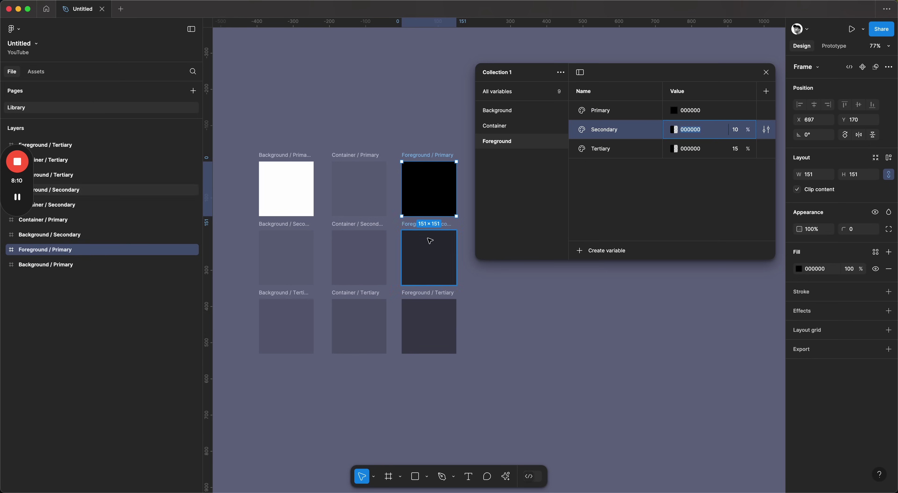
left_click(427, 257)
left_click(427, 329)
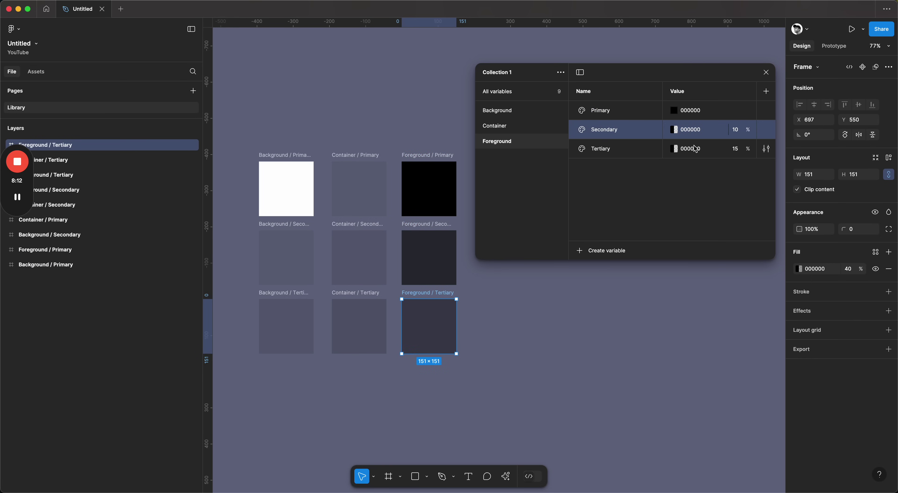
left_click(735, 129)
type("60")
left_click(737, 149)
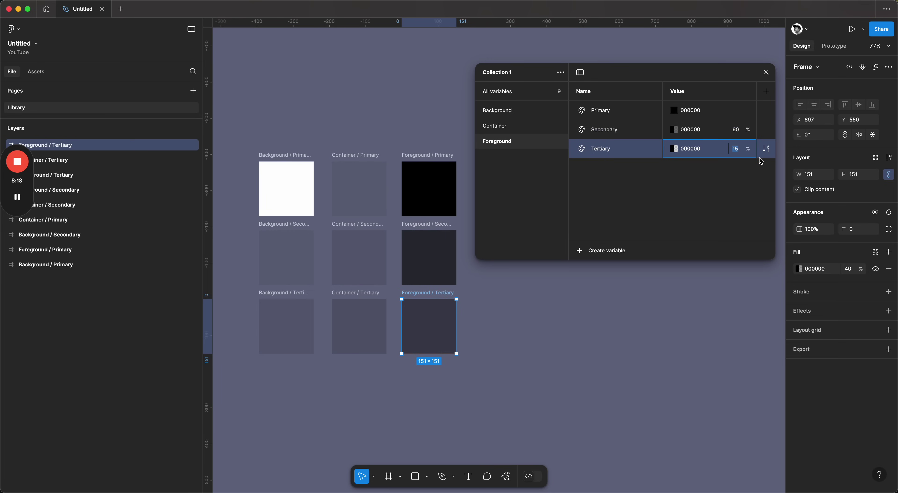
type("40")
key("Return")
left_click(638, 205)
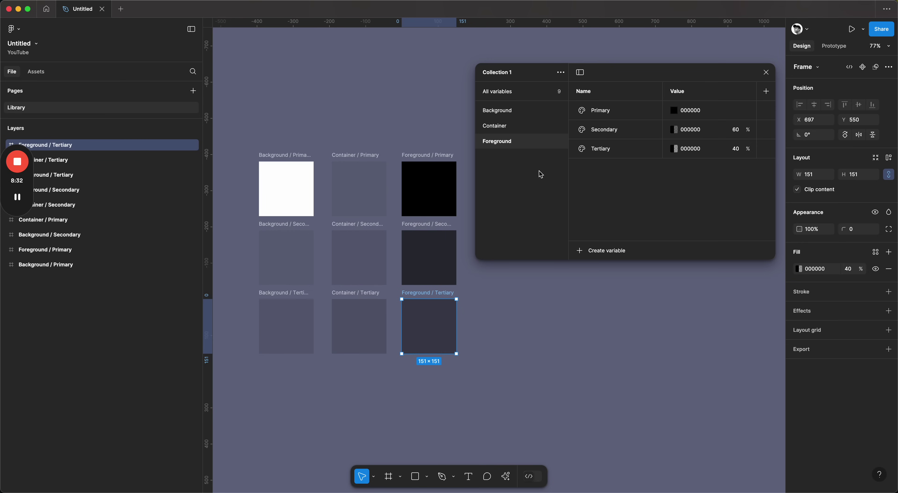
- Create a string variable named Light in the Foreground group
left_click(599, 248)
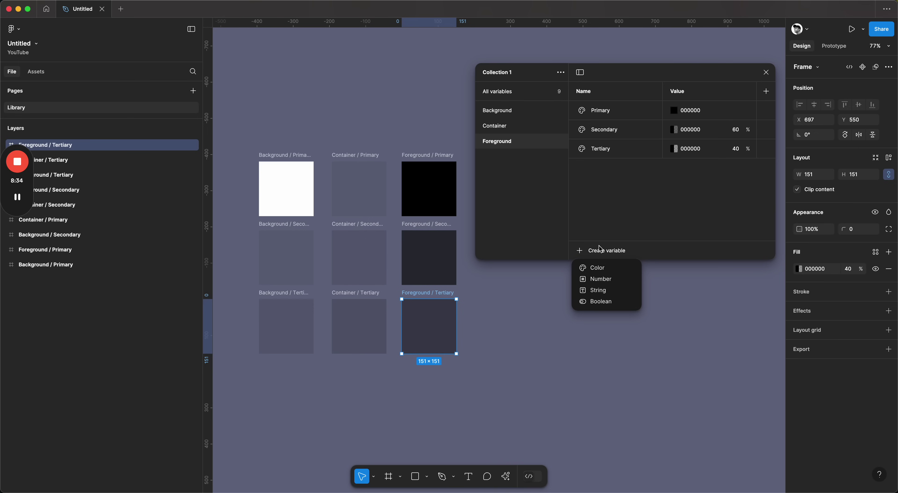
left_click(612, 291)
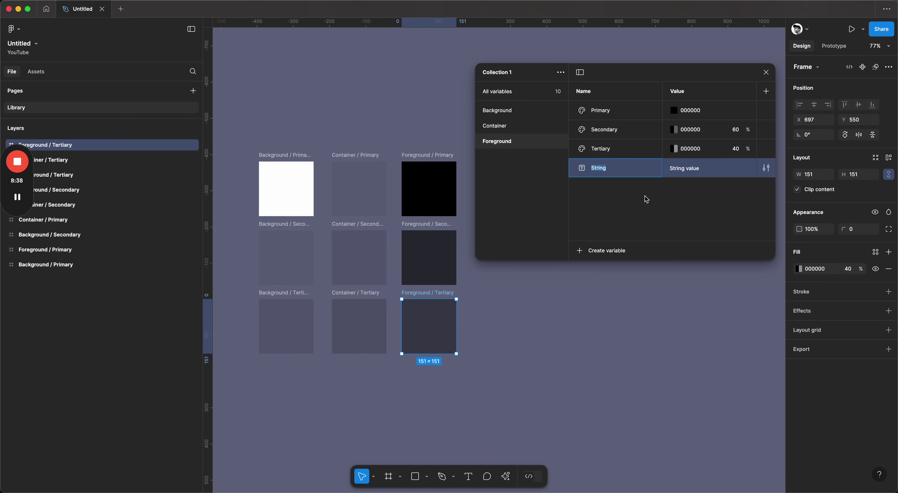
type("Da")
key("BackSpace")
key("BackSpace")
key("BackSpace")
key("Return")
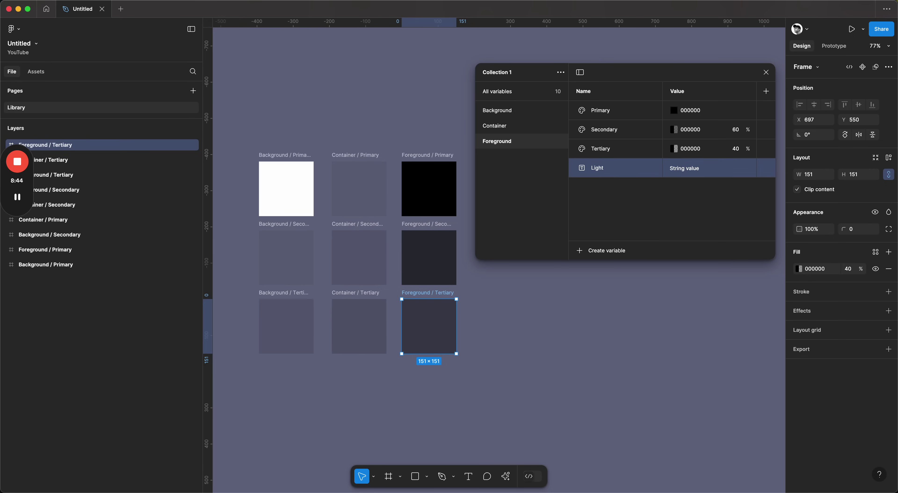
- Rename the new string variable to Mode and set its value to Light
double_click(603, 168)
left_click(598, 168)
type("Mode")
key("Return")
double_click(686, 169)
type("Light")
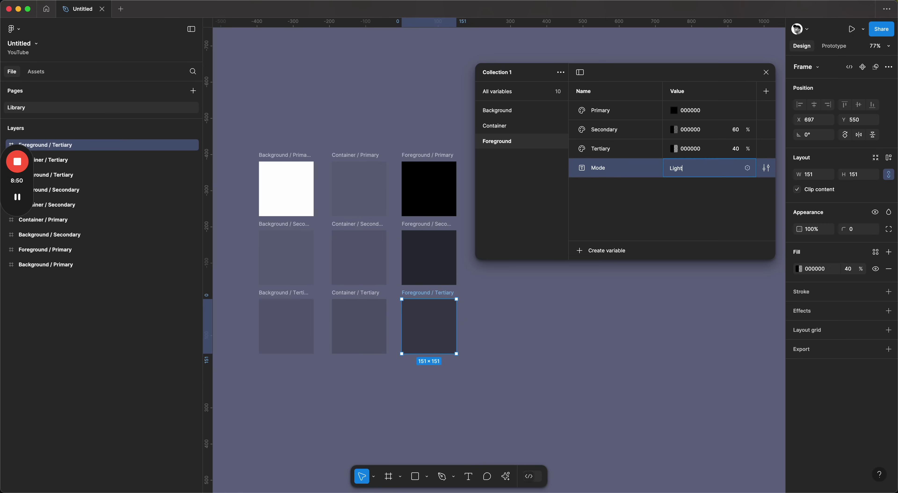
key("Return")
- Widen the variables window, add a second mode to the collection and set the Mode variable's value there to Dark
left_click_drag(476, 154, 341, 158)
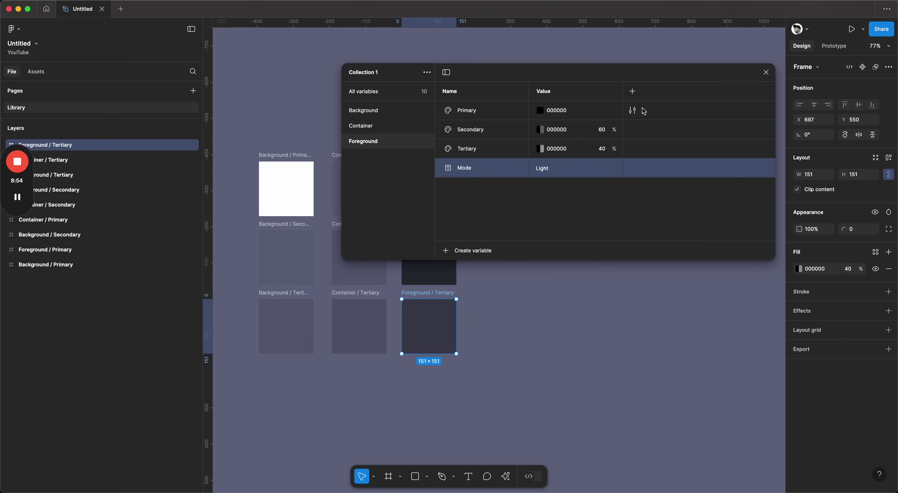
left_click(632, 91)
left_click(644, 167)
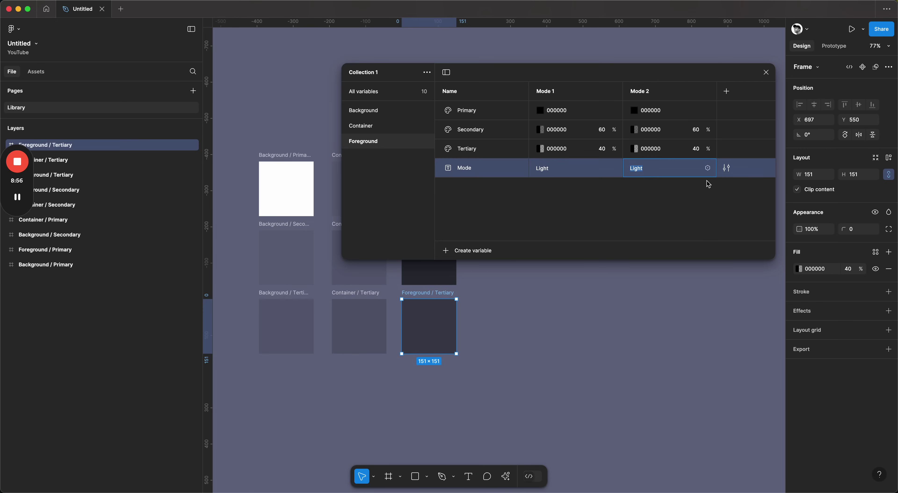
type("Dark")
key("Return")
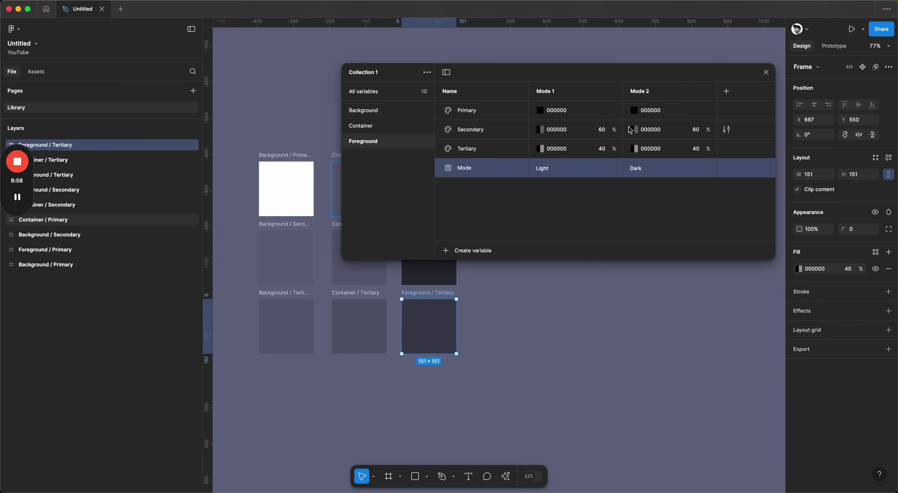
- Group the Mode variable into a separate top-level group named Mode and place it above the Background group
right_click(487, 168)
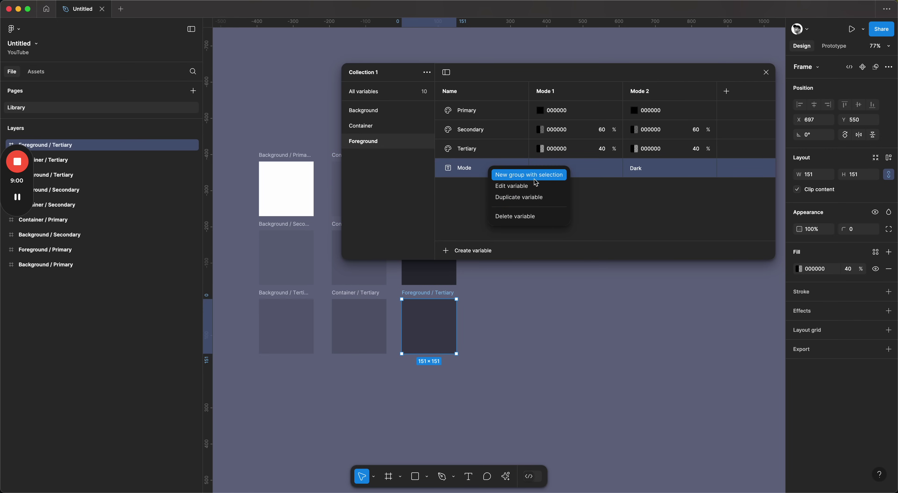
left_click(530, 173)
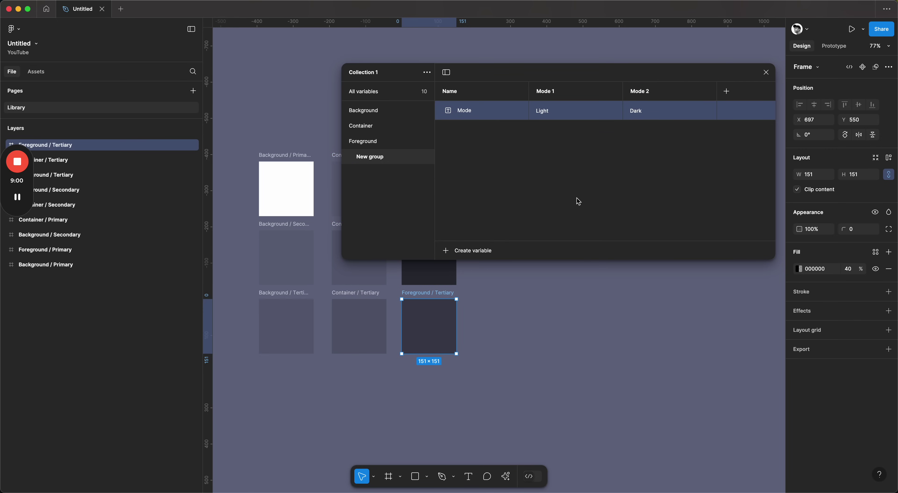
left_click(375, 168)
left_click_drag(377, 160, 358, 140)
double_click(359, 141)
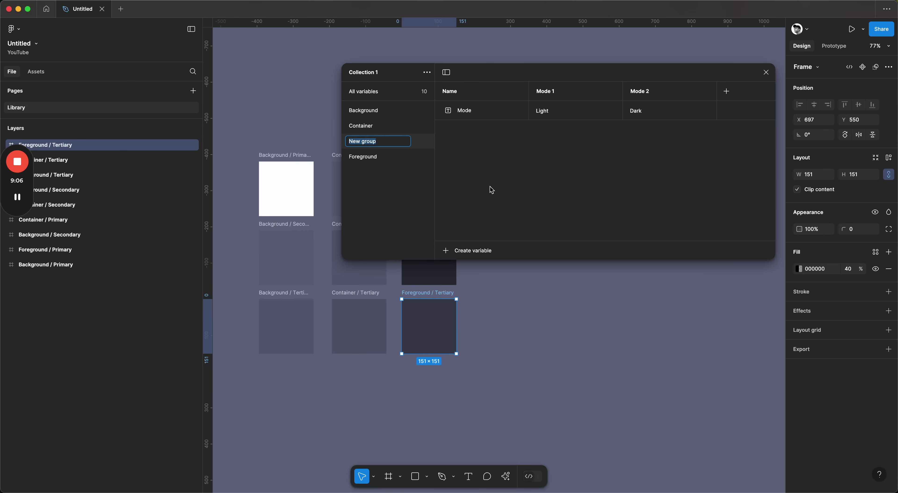
type("Mode")
key("Return")
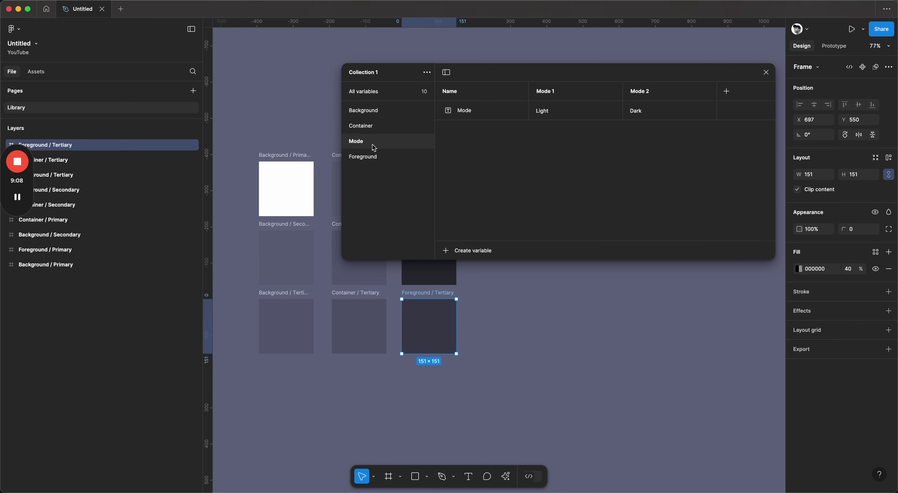
left_click_drag(371, 143, 368, 106)
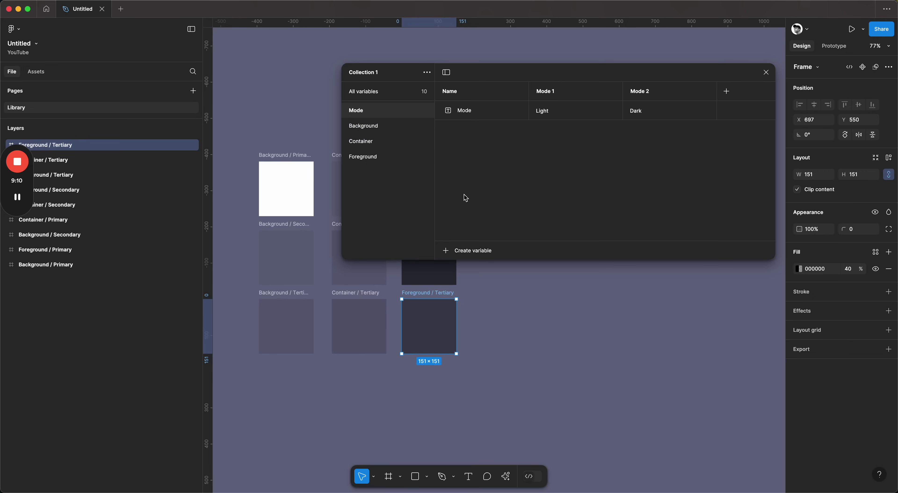
- Rename the collection's two modes to Light and Dark
left_click(396, 126)
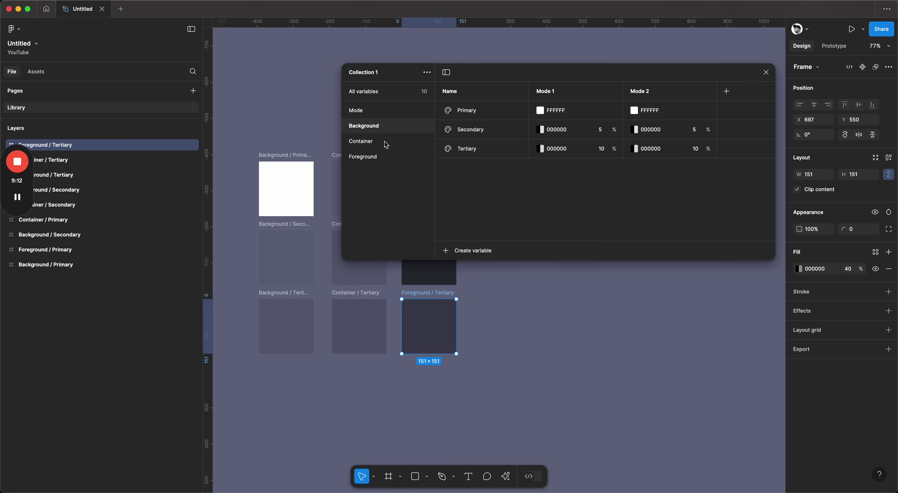
left_click(378, 147)
left_click(380, 158)
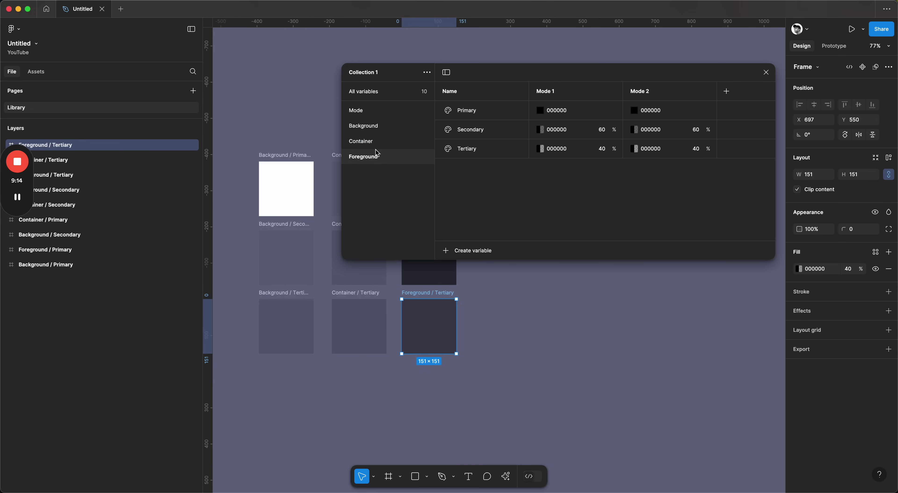
left_click(374, 142)
left_click(371, 127)
left_click(367, 113)
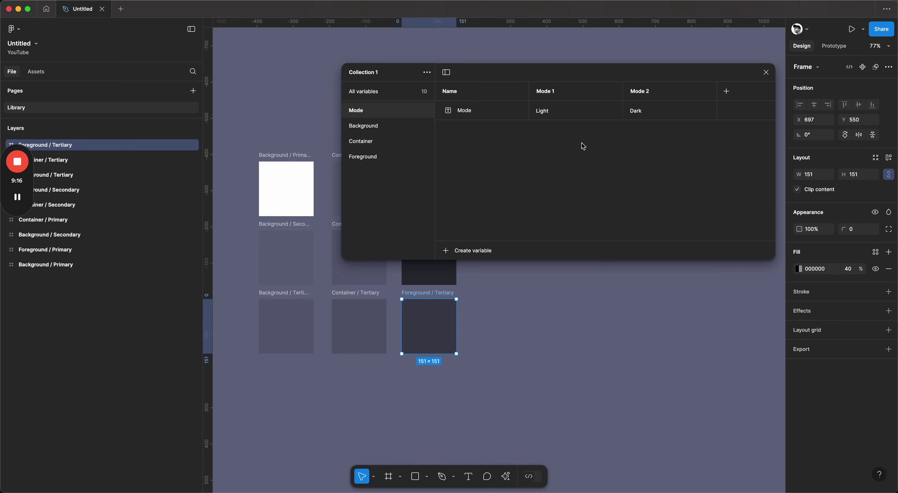
double_click(558, 94)
type("Light")
key("Return")
double_click(642, 92)
type("Dark")
key("Return")
- Review the Light and Dark values in the Mode, Background, Container and Foreground groups
left_click(392, 132)
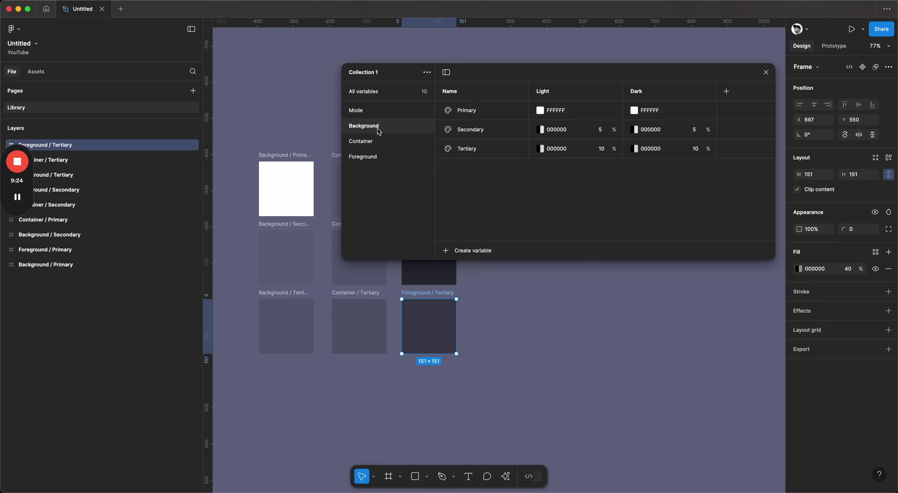
left_click(373, 142)
left_click(383, 165)
left_click(355, 112)
left_click(369, 127)
left_click(365, 140)
left_click(362, 153)
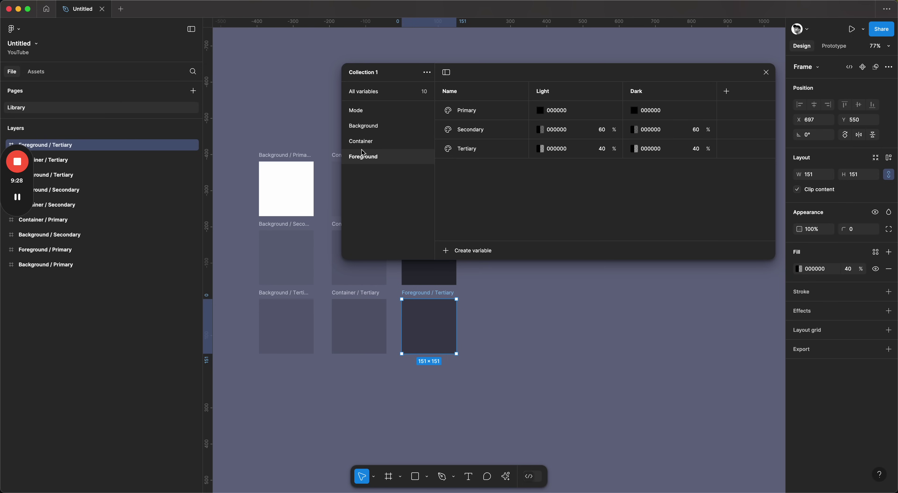
- Set the Background group's Dark colours to 000000 for Primary and FFFFFF for Secondary and Tertiary
left_click(368, 131)
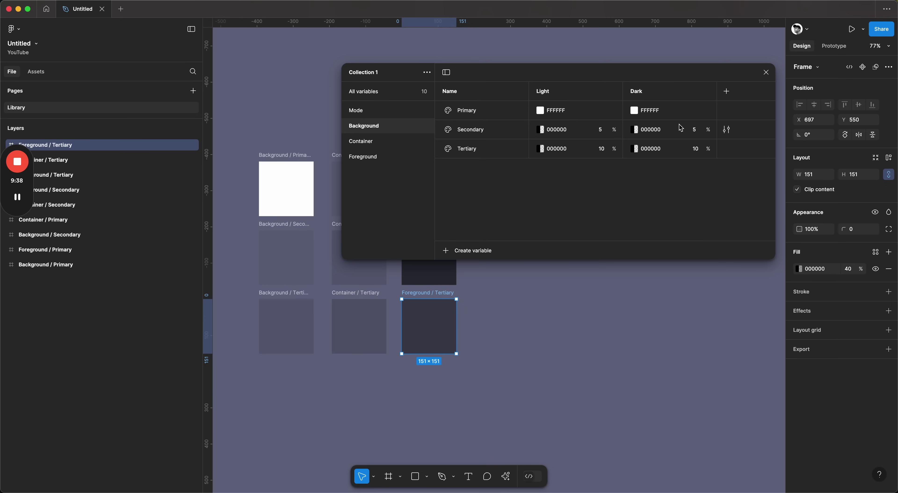
left_click(646, 112)
type("000000")
key("Return")
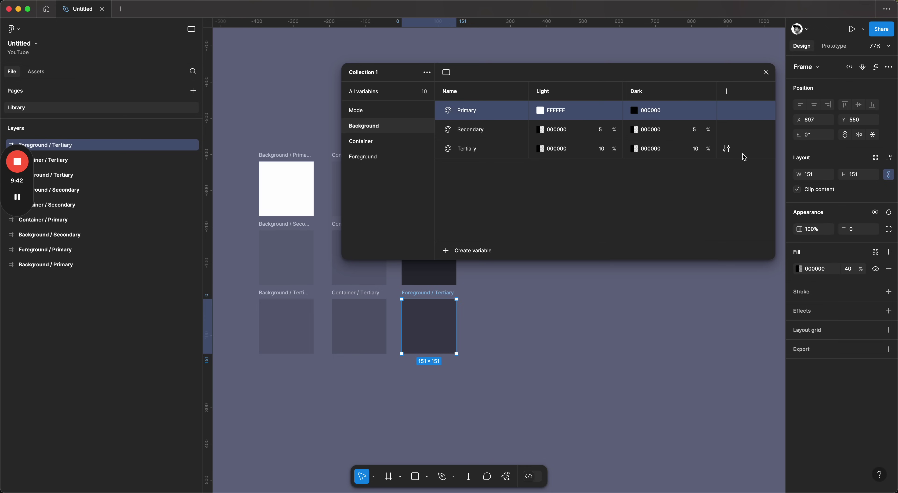
left_click(657, 135)
type("FFFFFF")
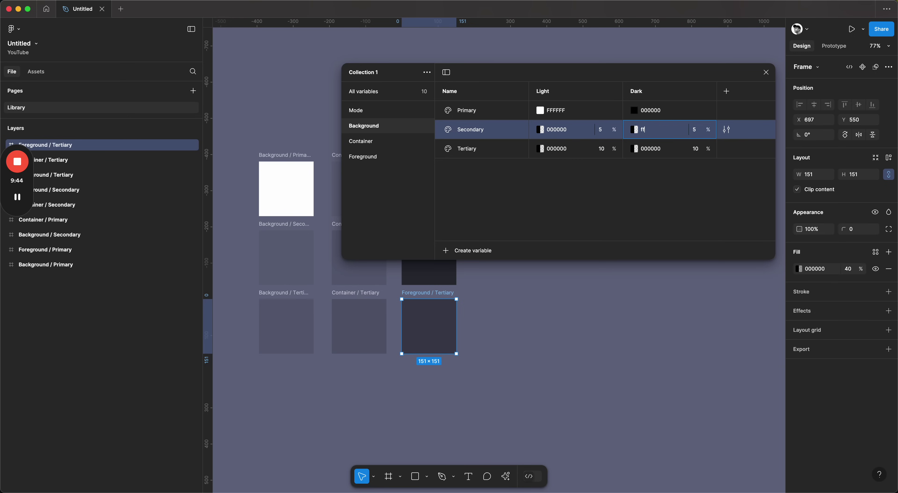
key("Return")
left_click(652, 149)
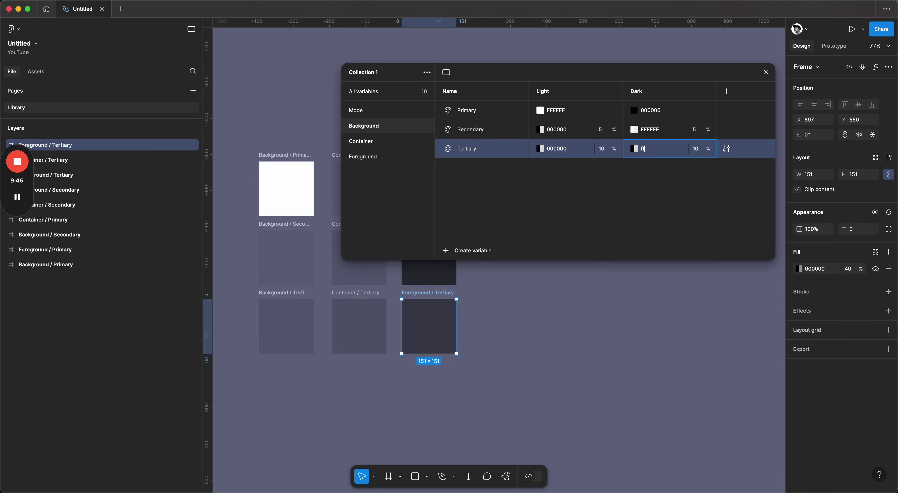
type("FFFFFF")
key("Return")
- Set the Container group's Dark Primary and Secondary colours to FFFFFF and open its Dark Tertiary colour for editing
left_click(361, 141)
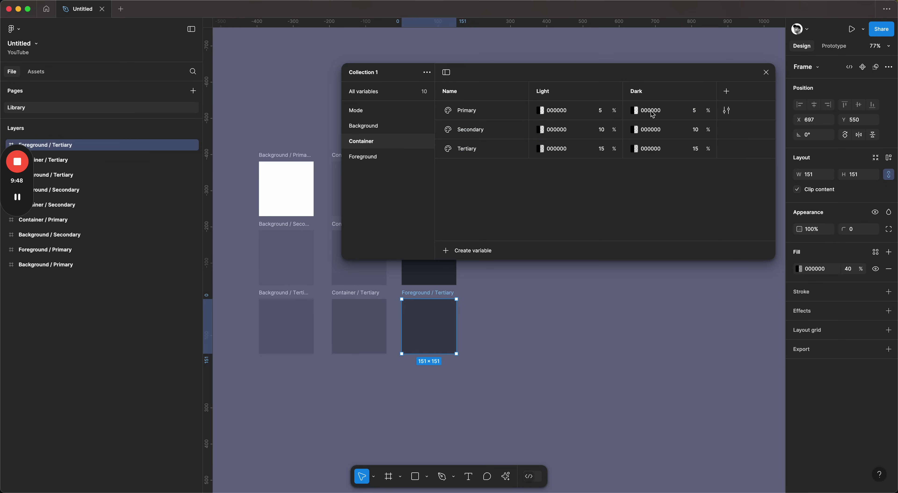
left_click(654, 136)
type("f")
left_click(660, 150)
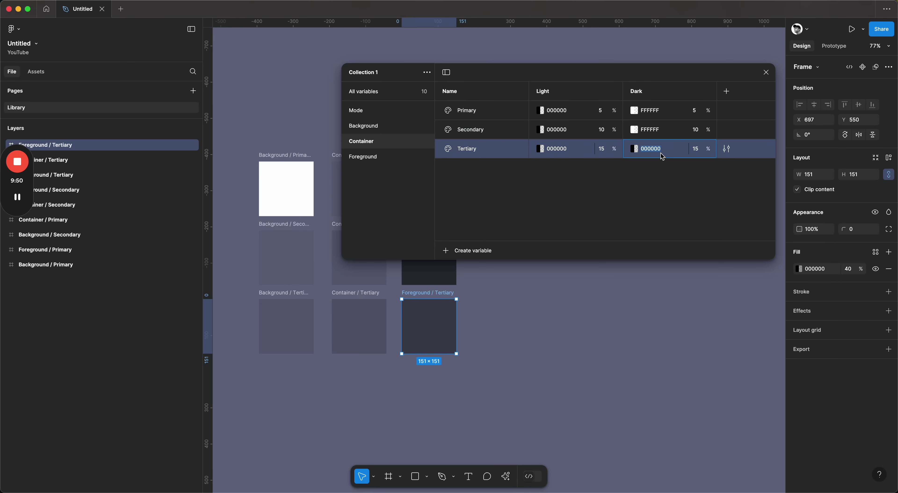
- Set the Foreground group's Dark Primary, Secondary and Tertiary colours to FFFFFF, check the Background group, and close the variables
left_click(372, 157)
left_click(644, 114)
type("f")
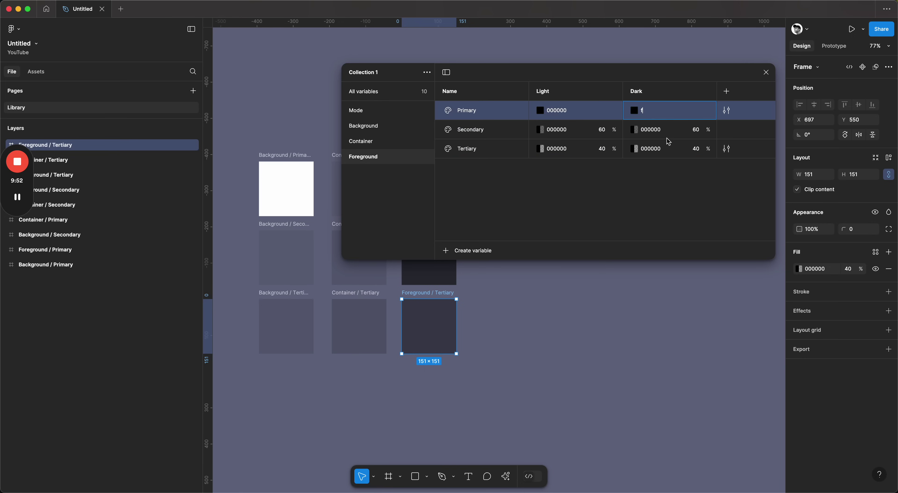
left_click(642, 128)
type("f")
left_click(643, 148)
type("f")
left_click(617, 197)
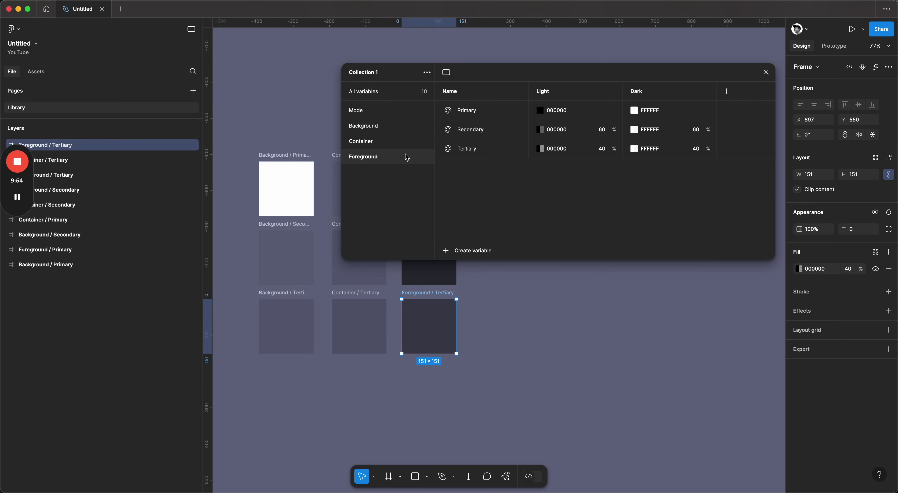
left_click(380, 127)
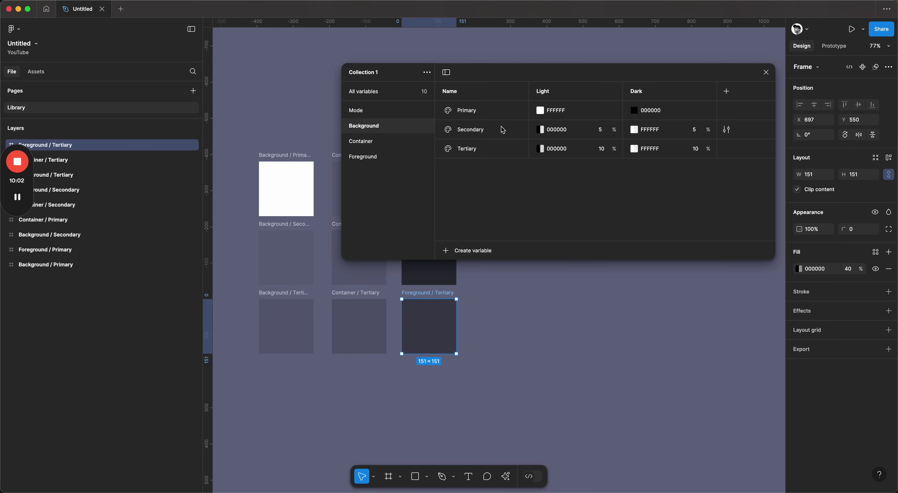
left_click(766, 72)
- Draw a frame about 807 × 668 on empty canvas beside the swatches and place it at about X 1270, Y 31
left_click(680, 222)
scroll(681, 222, "right", 10)
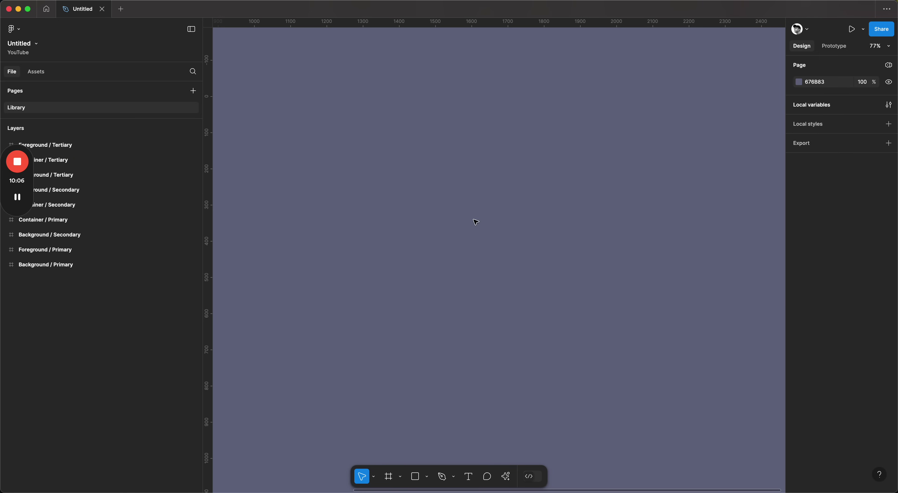
left_click(388, 476)
left_click_drag(427, 84, 718, 326)
left_click_drag(435, 75, 410, 85)
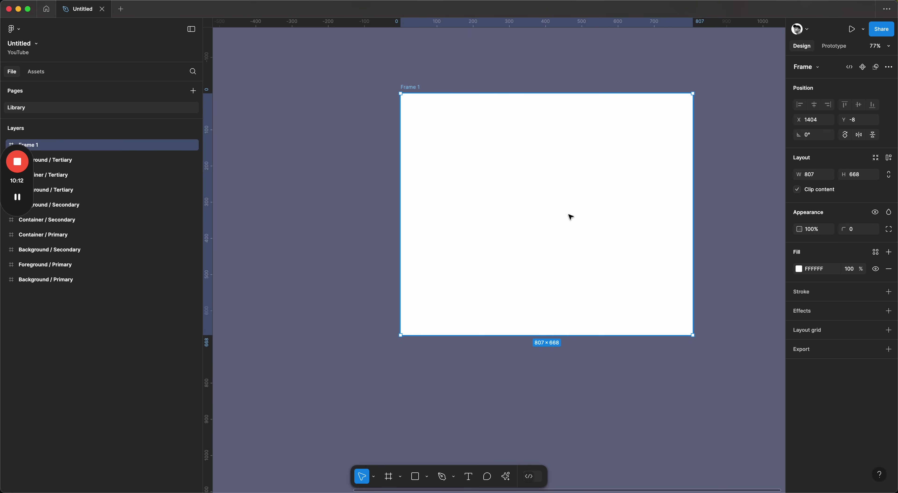
left_click_drag(410, 90, 362, 104)
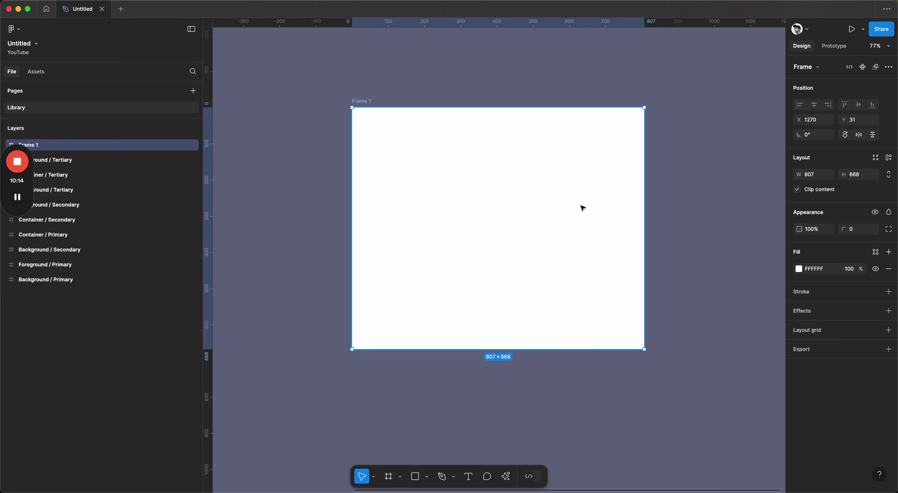
- Apply the Background/Primary library colour as the new frame's fill
left_click(875, 253)
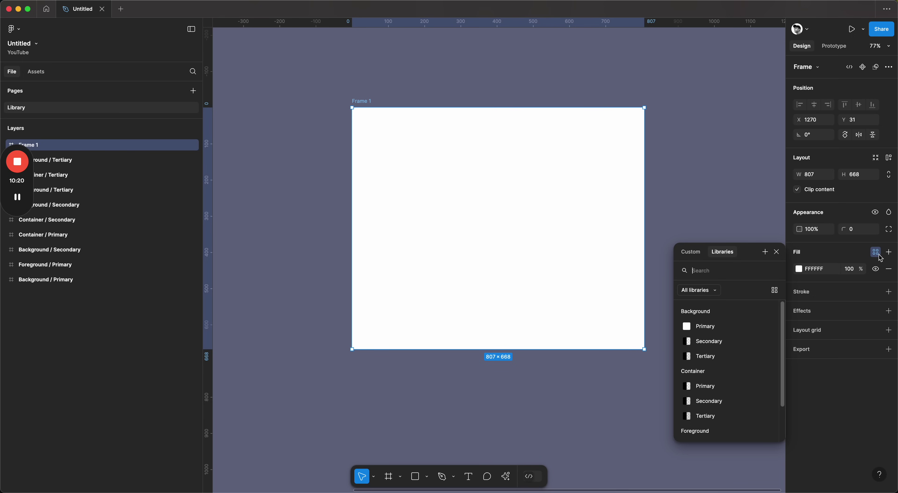
scroll(749, 337, "down", 3)
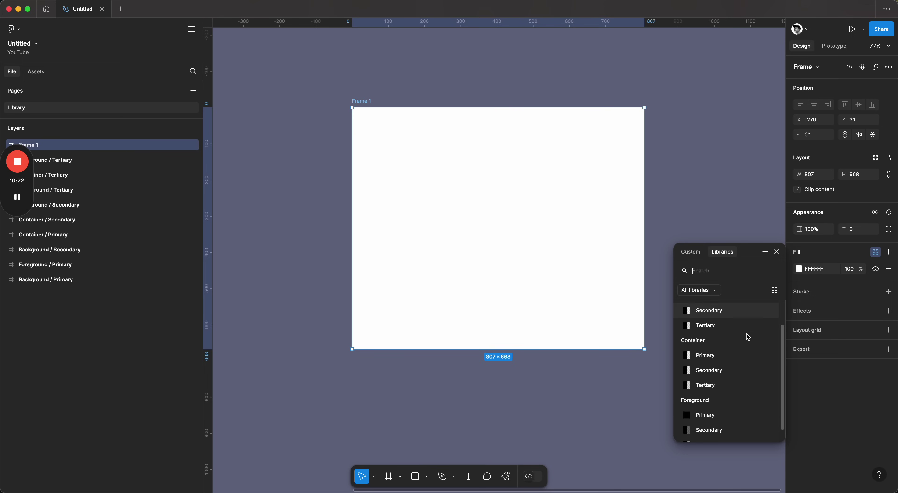
scroll(748, 338, "up", 3)
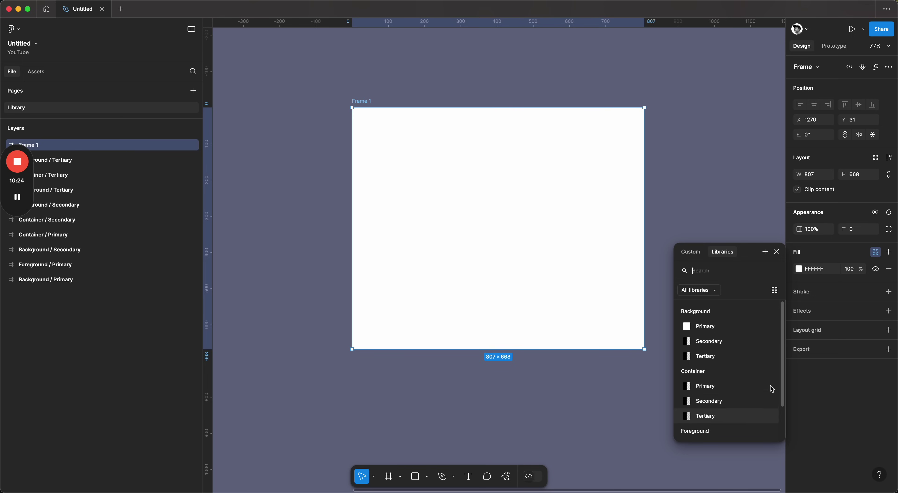
scroll(767, 383, "down", 3)
scroll(760, 363, "up", 3)
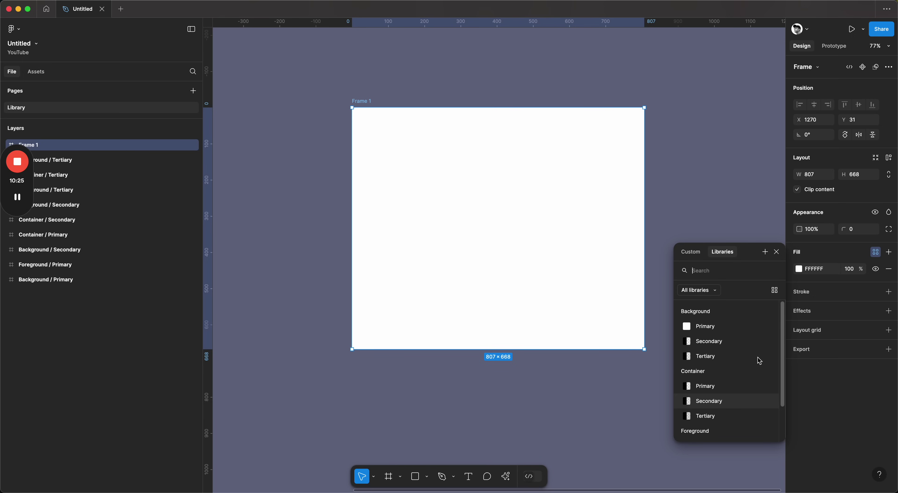
left_click(726, 329)
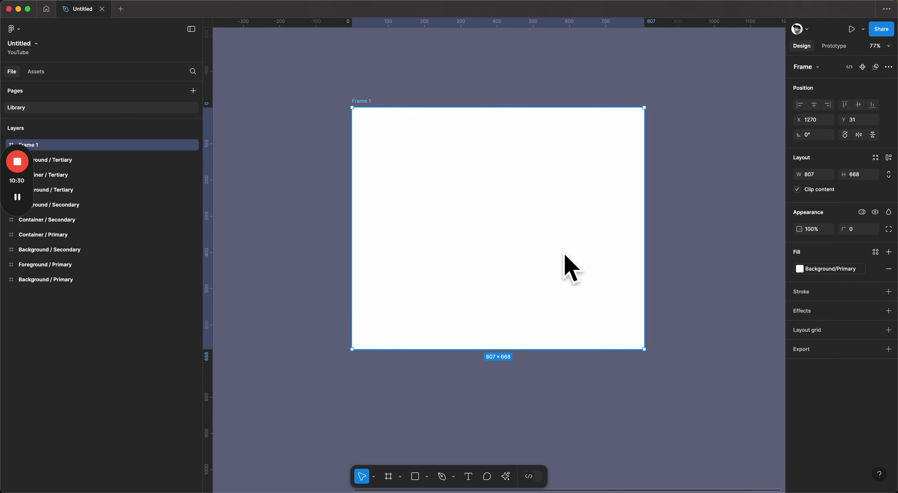
- Rename the new frame as Light
double_click(368, 101)
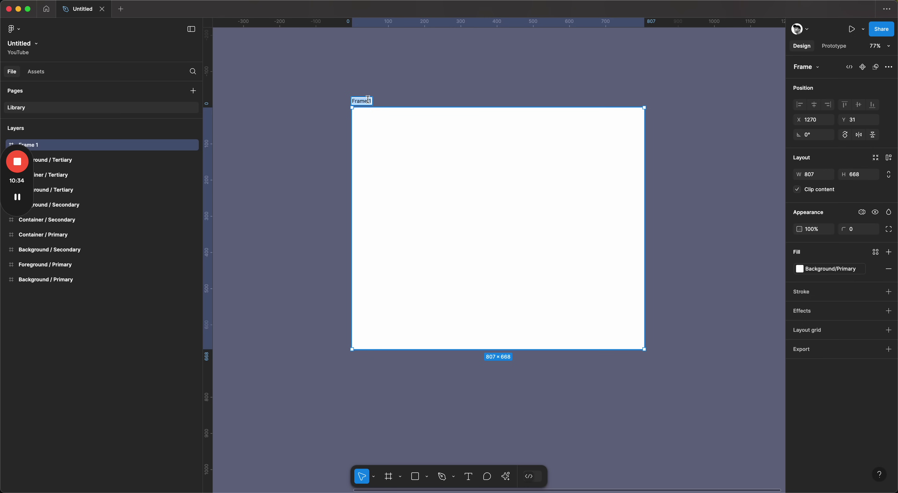
type("Oesign")
key("Return")
double_click(353, 101)
key("BackSpace")
key("Return")
scroll(273, 107, "down", 5)
left_click(411, 94)
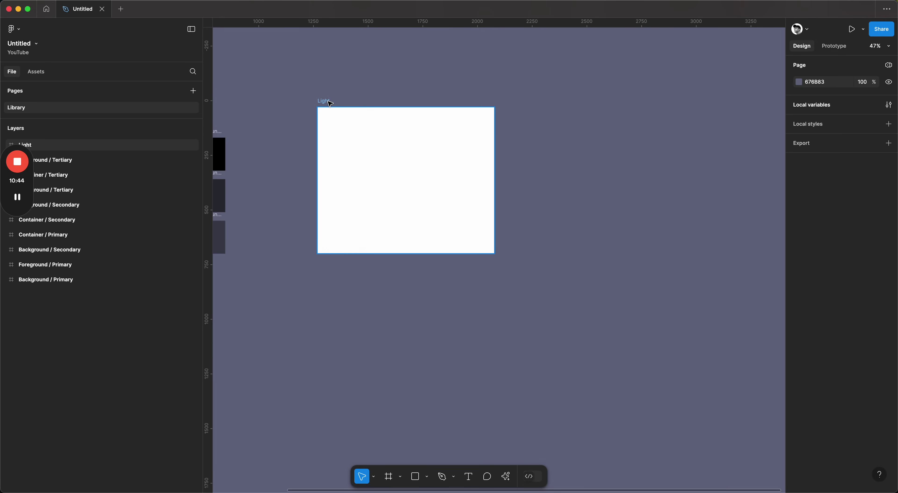
- Duplicate the Light frame beside the original with a gap of about 91 and name the copy Dark
left_click_drag(329, 104, 527, 103)
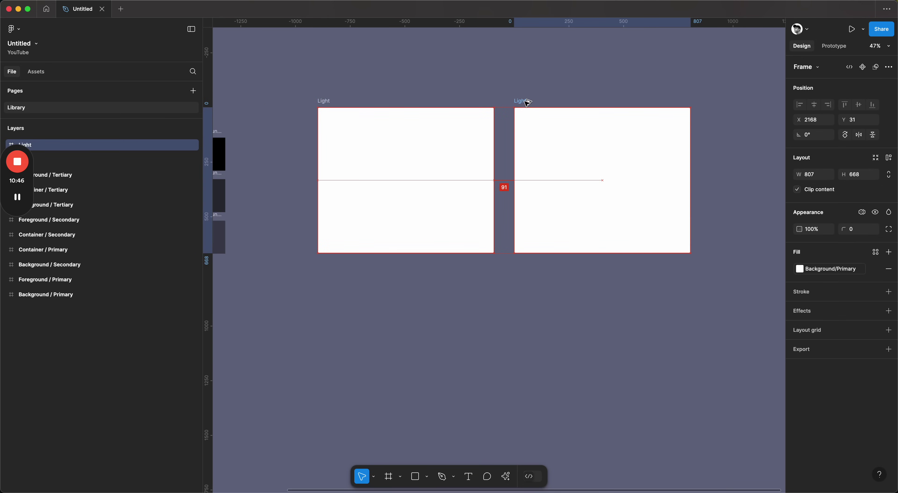
double_click(524, 101)
type("Dark")
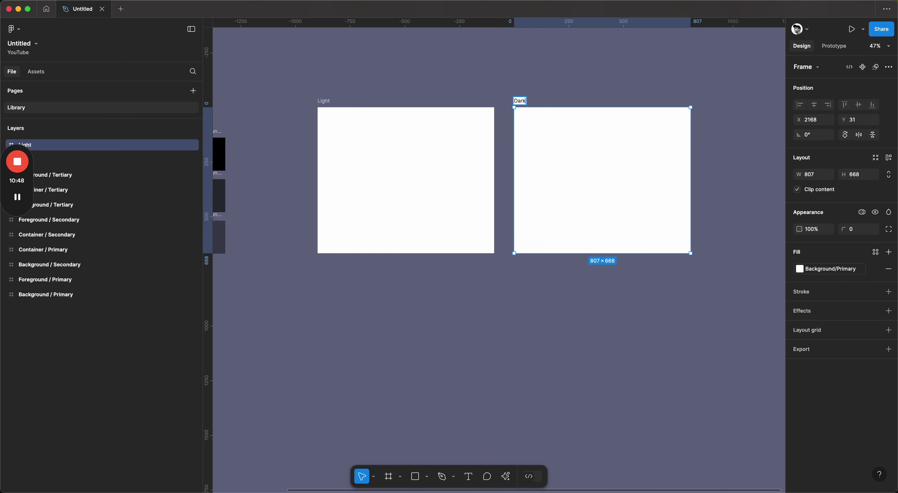
left_click(487, 85)
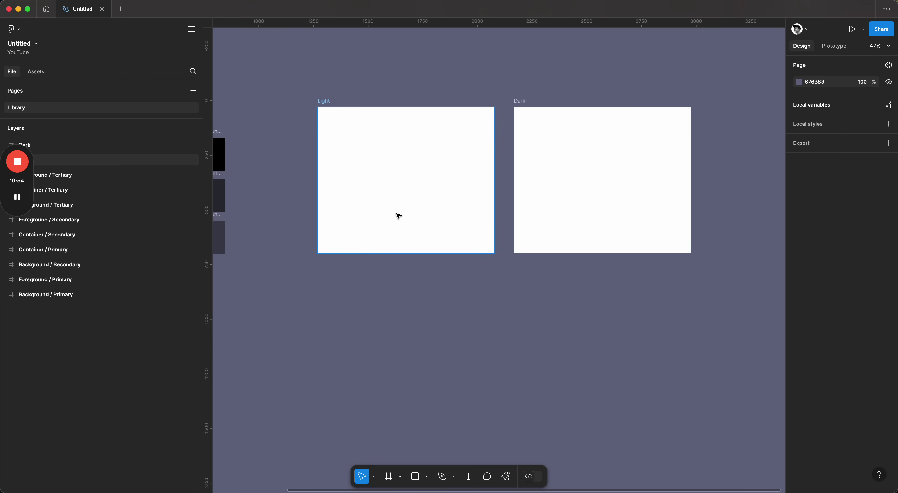
- Set the Light frame's Collection 1 variable mode to Light
left_click(328, 103)
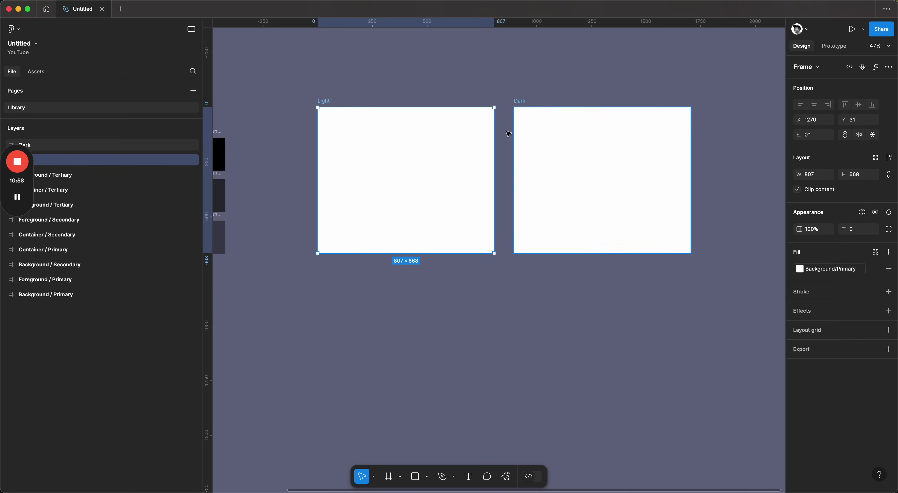
left_click(862, 213)
mouse_move(872, 241)
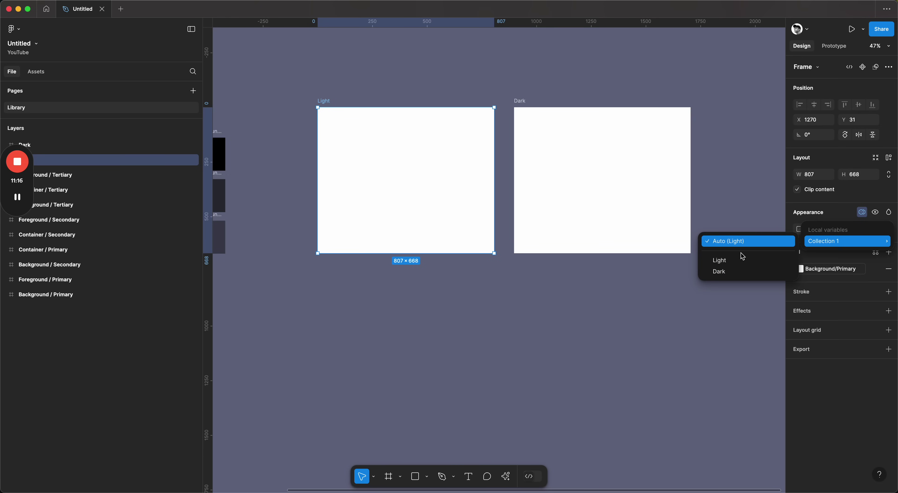
left_click(736, 260)
- Set the Dark frame's Collection 1 variable mode to Dark and compare both frames' mode and fill settings
left_click(519, 101)
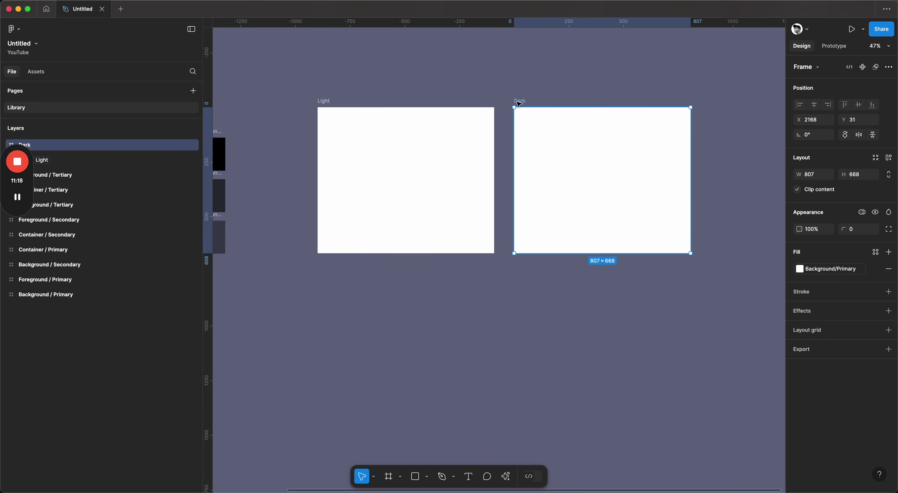
left_click(861, 212)
mouse_move(845, 246)
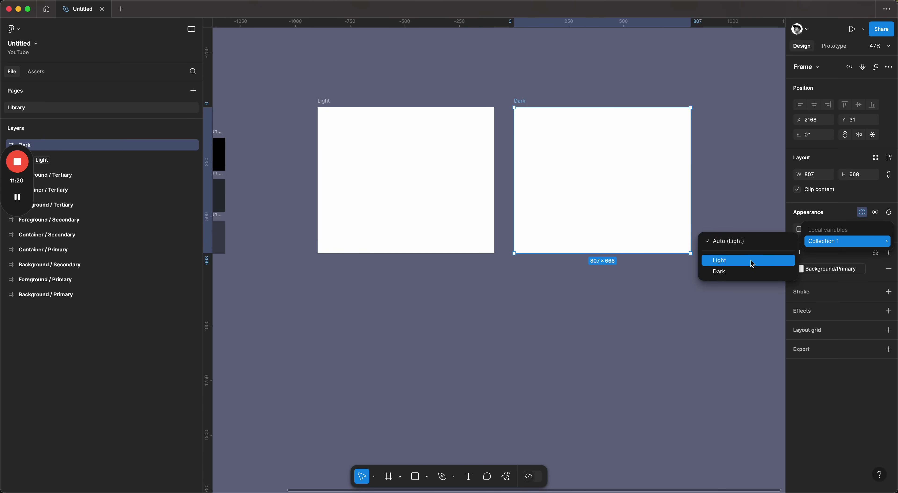
left_click(742, 271)
left_click(699, 284)
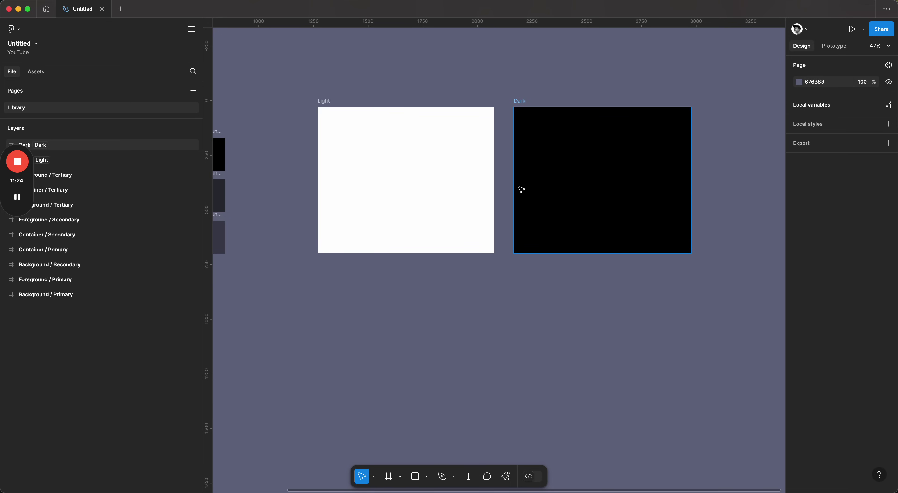
left_click(592, 227)
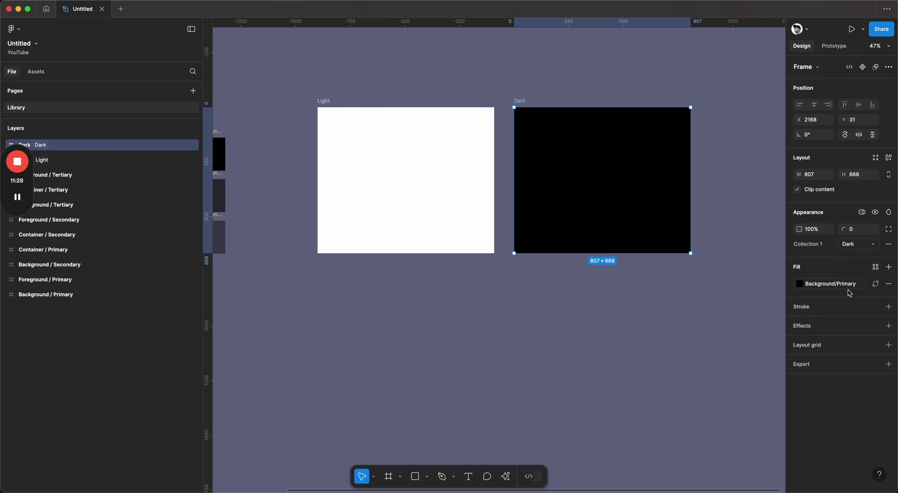
left_click(341, 111)
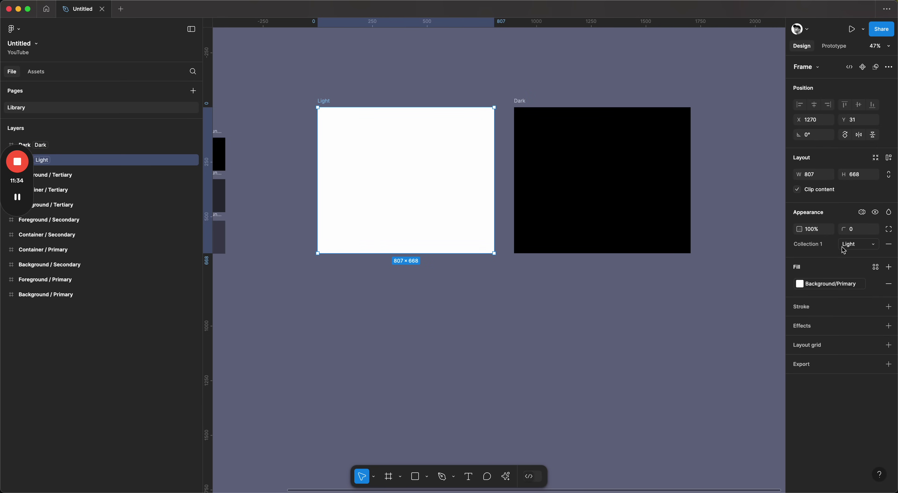
left_click(682, 294)
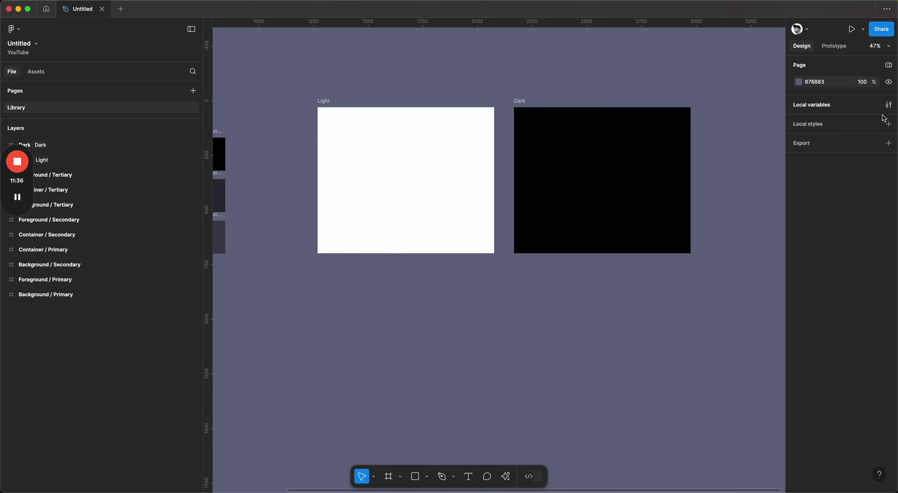
- Rename the variable collection as My Design System and check its name on the Dark frame's mode setting
left_click(888, 95)
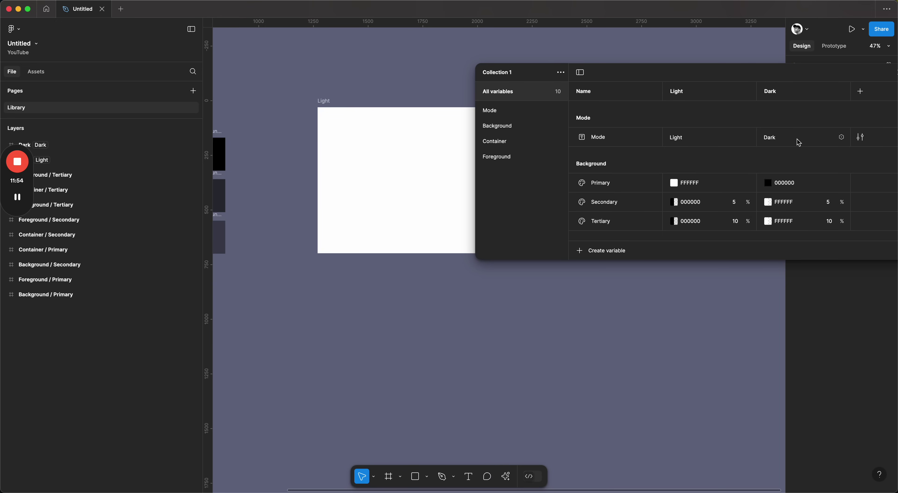
left_click_drag(500, 73, 419, 79)
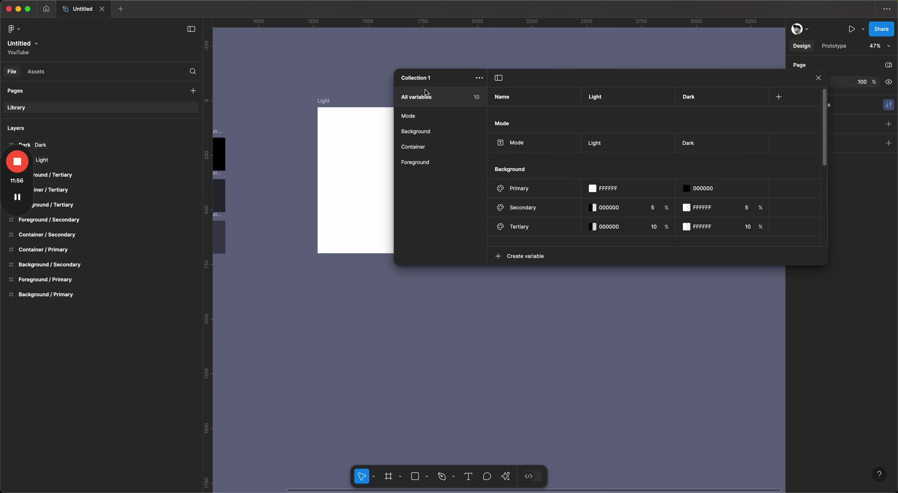
left_click(479, 79)
left_click(477, 92)
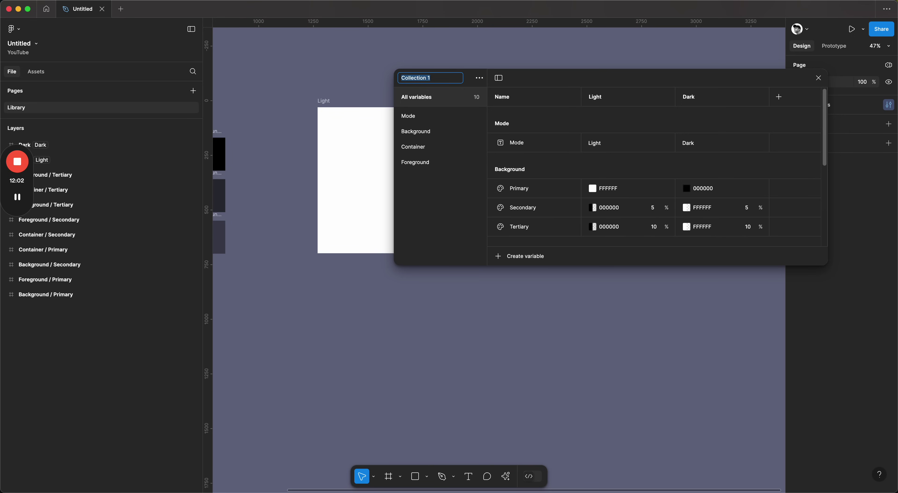
type("My Design System")
key("Return")
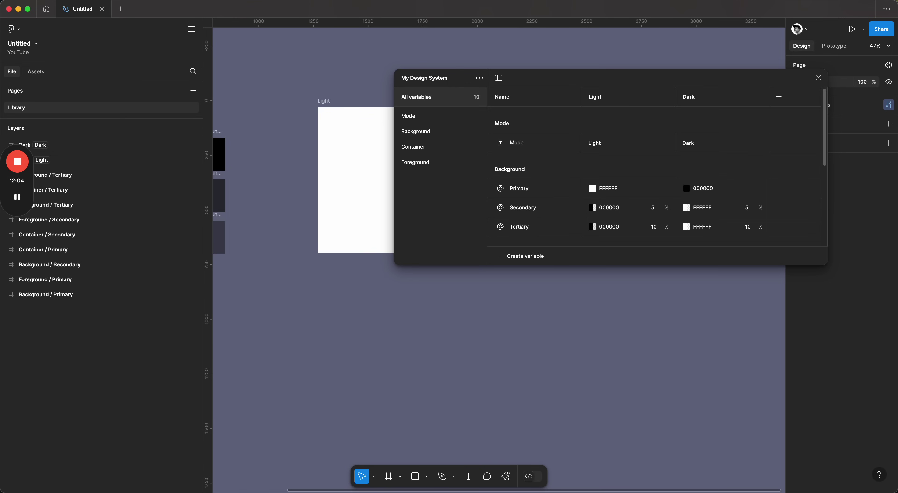
left_click(818, 78)
left_click(615, 170)
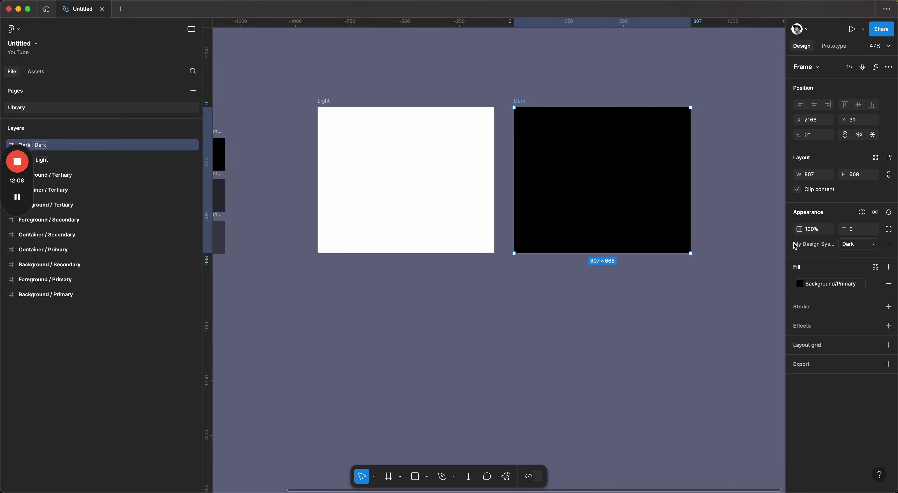
left_click(674, 291)
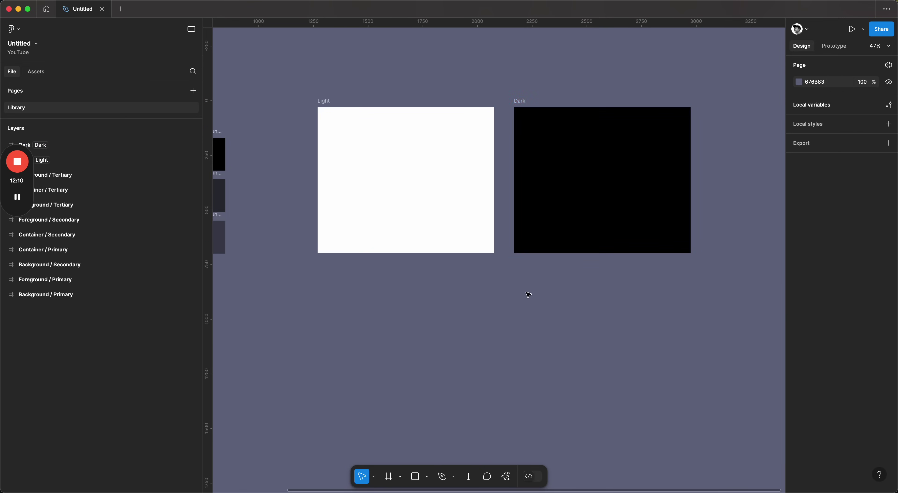
- Delete the Dark frame
left_click_drag(527, 295, 681, 335)
scroll(336, 215, "up", 2)
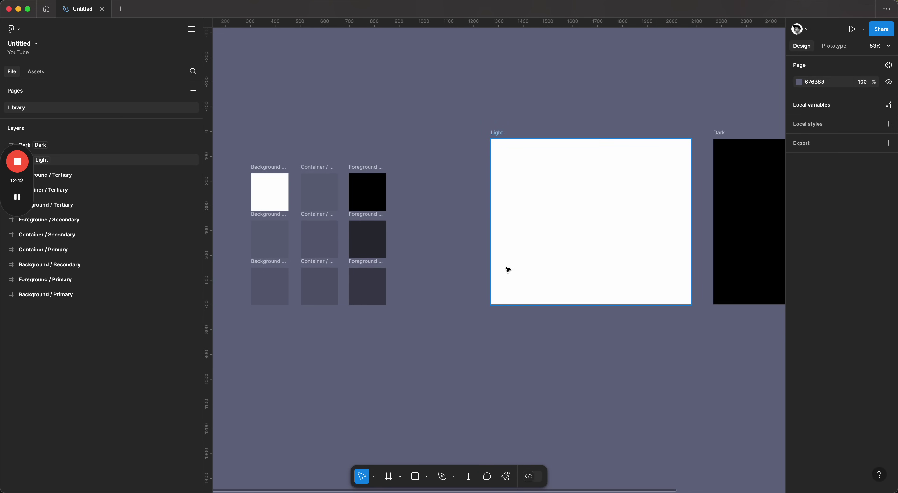
scroll(543, 251, "right", 2)
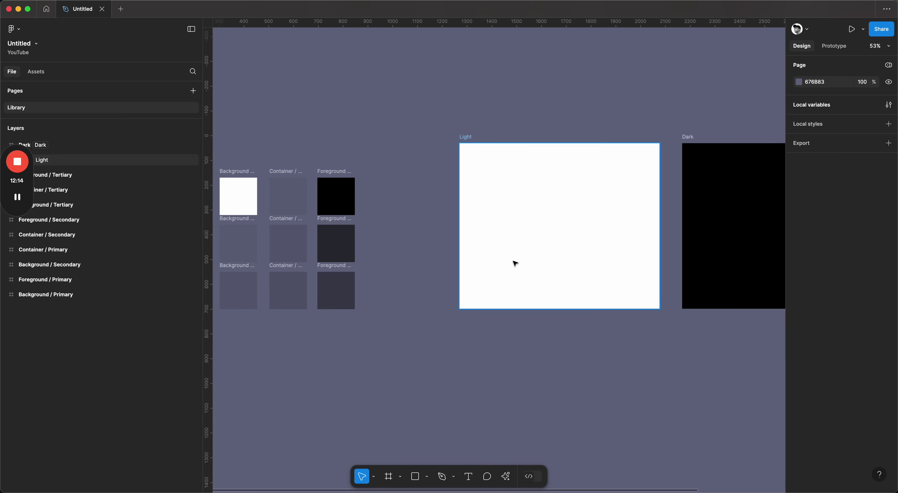
scroll(549, 361, "right", 5)
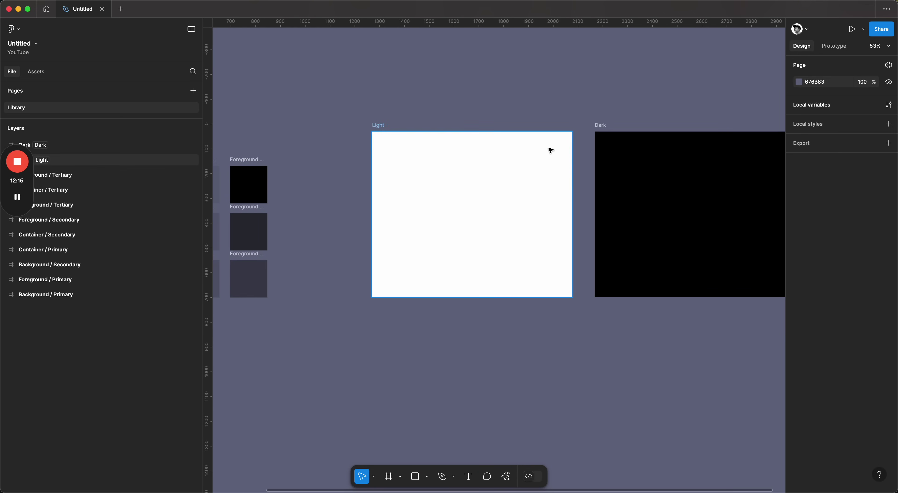
left_click(596, 125)
key("Delete")
- Draw a frame about 176 × 620 inside the Light frame, aligned to its left and bottom edges at X 0, Y 48
scroll(408, 418, "down", 3)
scroll(407, 418, "left", 3)
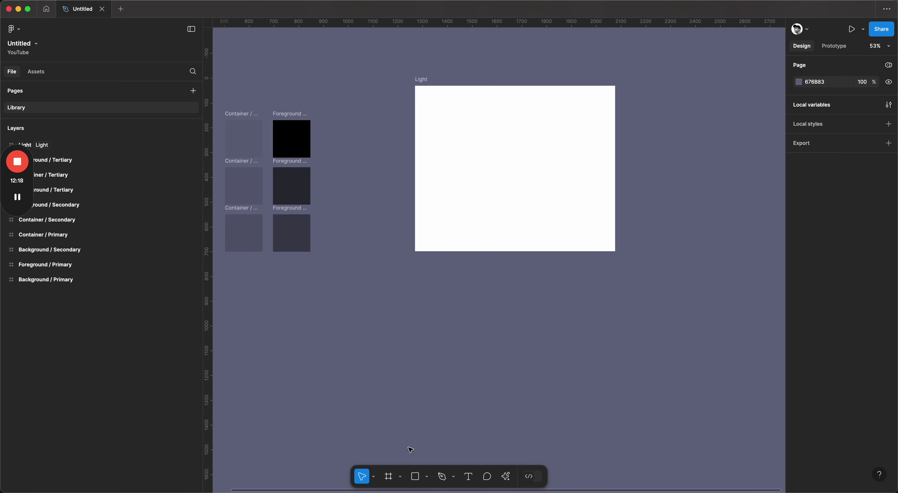
left_click(390, 475)
left_click_drag(447, 128, 492, 179)
mouse_move(465, 144)
left_mouse_down()
mouse_move(431, 104)
mouse_move(434, 251)
left_mouse_up()
mouse_move(437, 87)
left_mouse_down()
mouse_move(433, 114)
mouse_move(437, 98)
left_mouse_up()
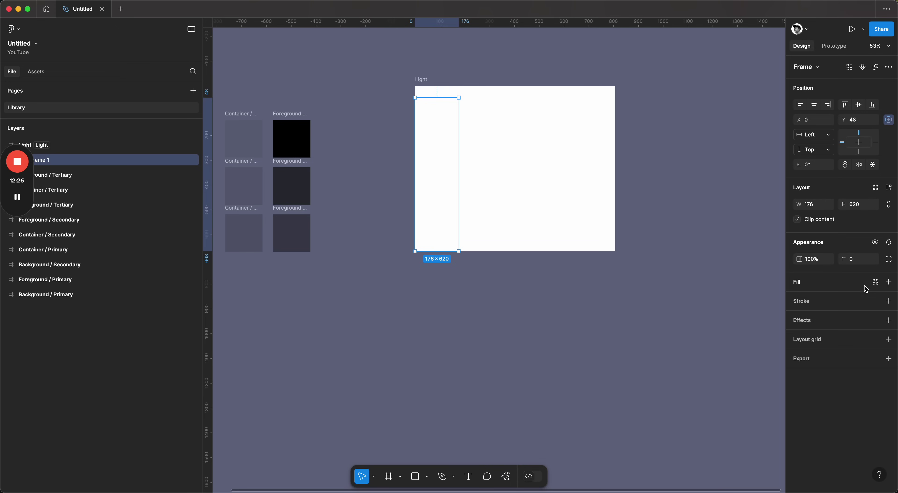
- Fill the sidebar frame along the Light frame's side with the Background/Secondary variable
left_click(875, 282)
left_click(755, 379)
left_click(650, 362)
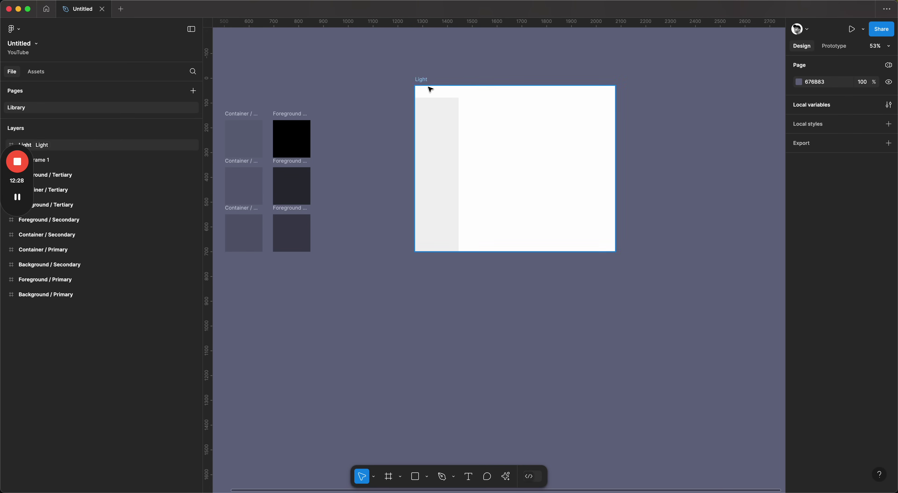
- Draw an 807 × 48 header frame across the top of the Light frame at X 0, Y 0 and fill it with Background/Tertiary
left_click(389, 476)
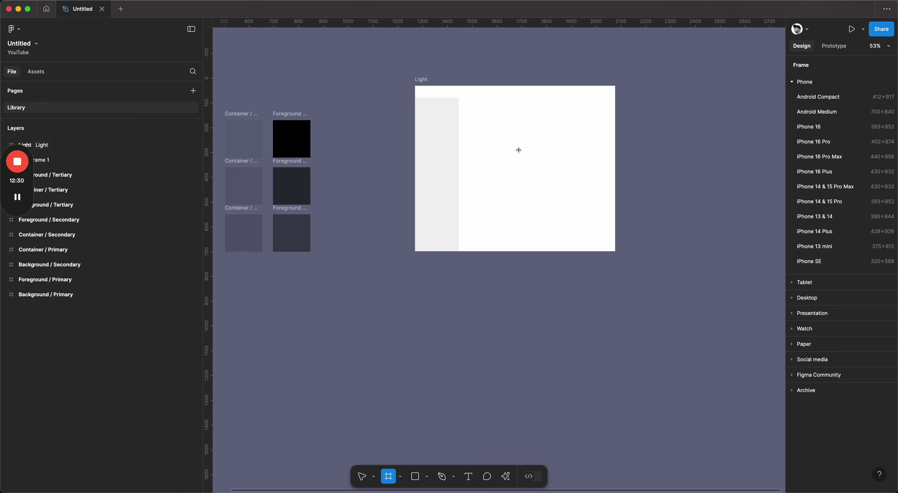
mouse_move(504, 126)
left_mouse_down()
mouse_move(554, 150)
mouse_move(489, 96)
mouse_move(432, 94)
mouse_move(625, 91)
mouse_move(615, 97)
left_mouse_up()
left_click(799, 108)
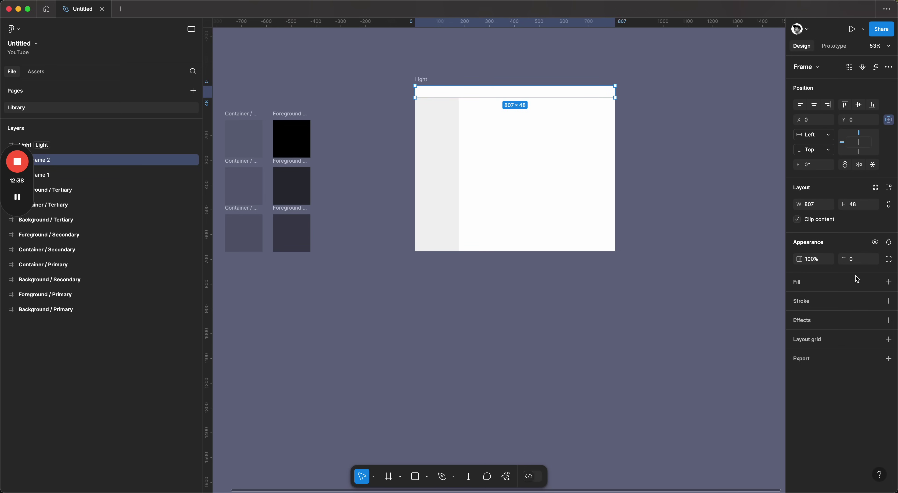
left_click(876, 282)
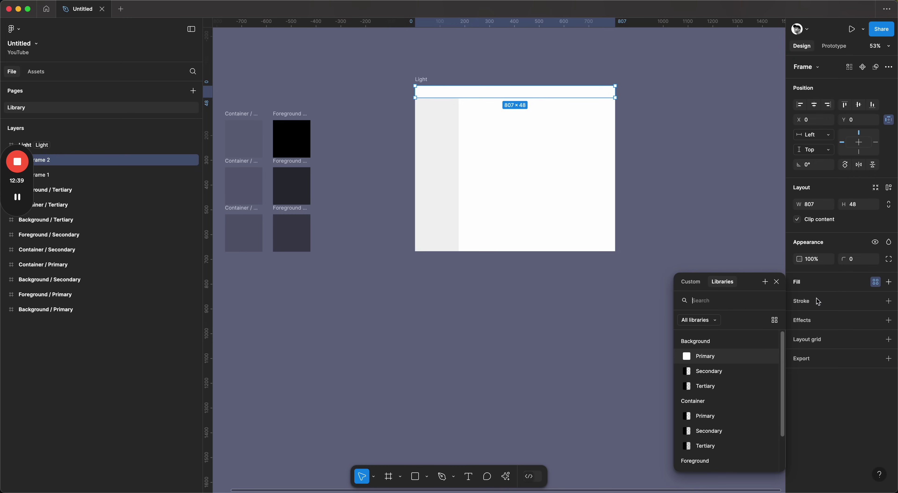
left_click(722, 387)
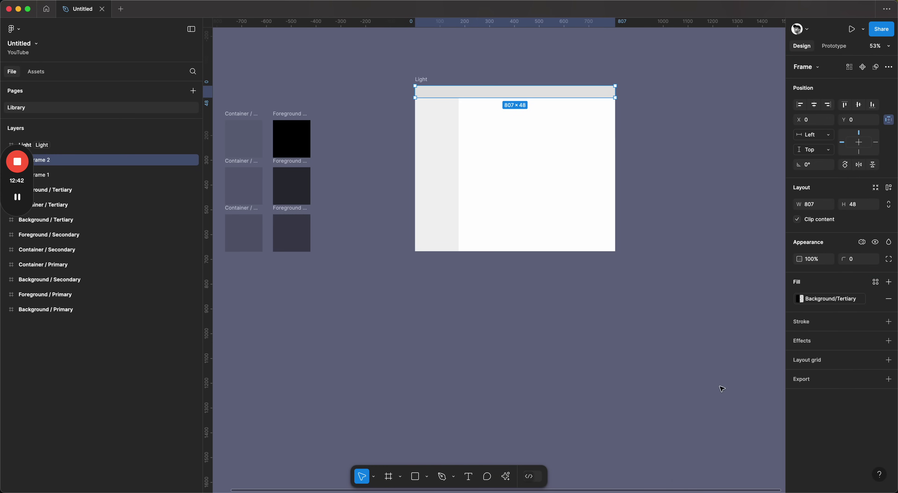
left_click(579, 280)
- Draw a frame about 160 × 94 in the Light frame's content area, at about X 219, Y 107
scroll(537, 244, "up", 3)
scroll(537, 245, "up", 3)
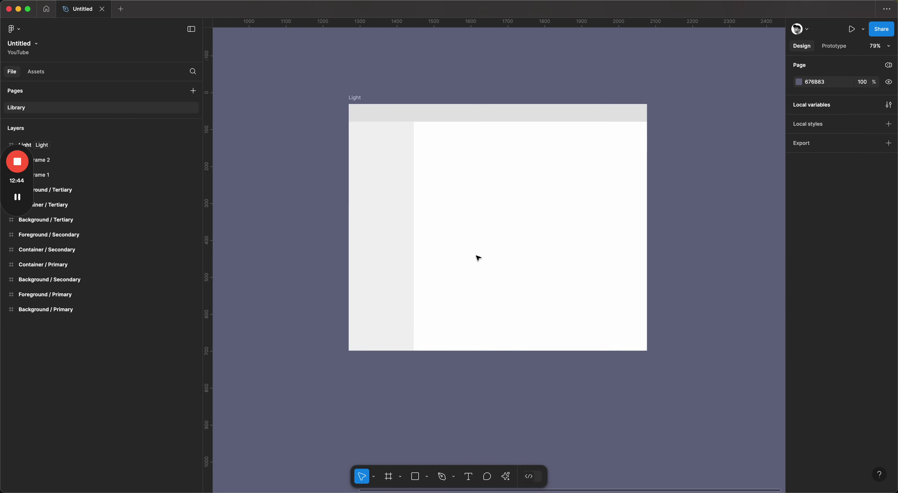
left_click(388, 476)
mouse_move(434, 150)
left_mouse_down()
mouse_move(486, 201)
mouse_move(464, 174)
mouse_move(488, 197)
mouse_move(498, 180)
mouse_move(469, 169)
left_mouse_up()
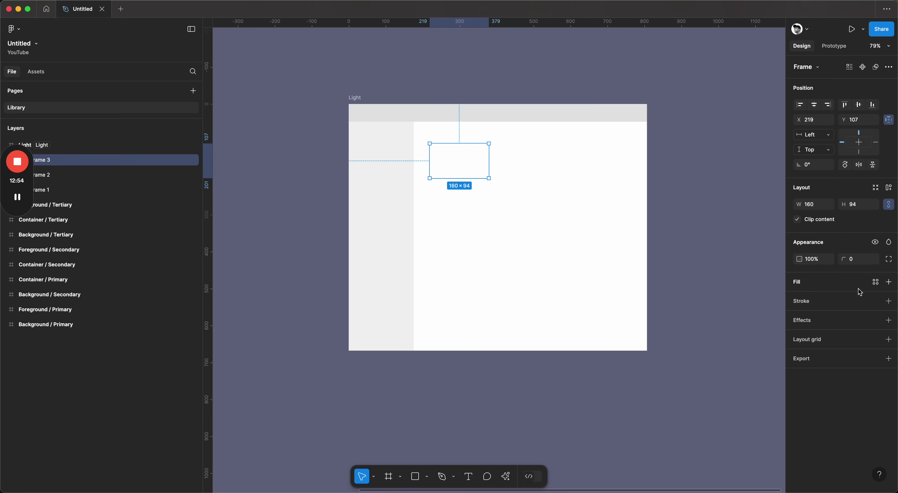
- Fill the 160 × 94 frame with Container/Primary and set its corner radius to 4
left_click(875, 282)
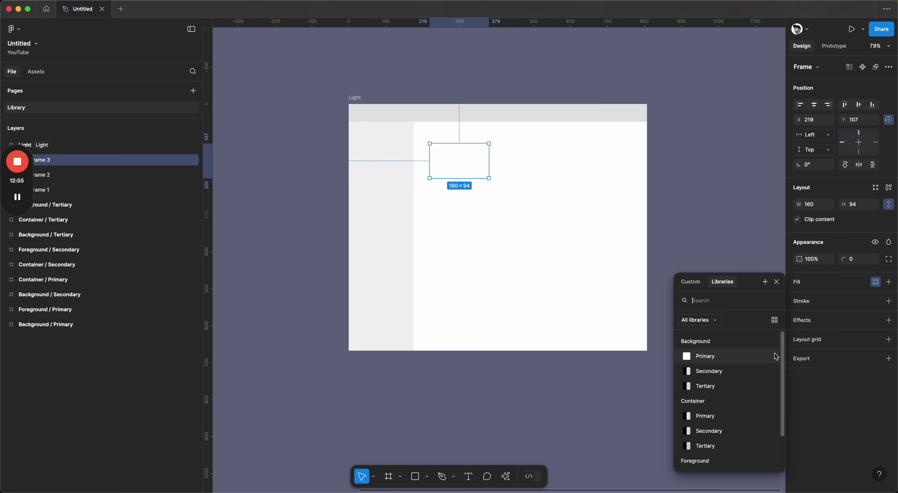
left_click(732, 416)
left_click(674, 276)
left_click(469, 155)
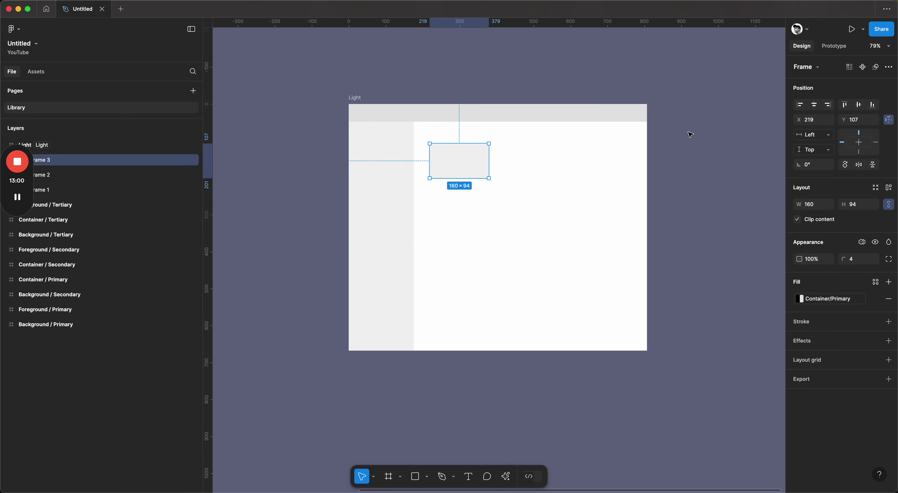
left_click(641, 173)
left_click(451, 175)
- Add the text "My container" in the empty area below the grey card frame
scroll(449, 174, "up", 5)
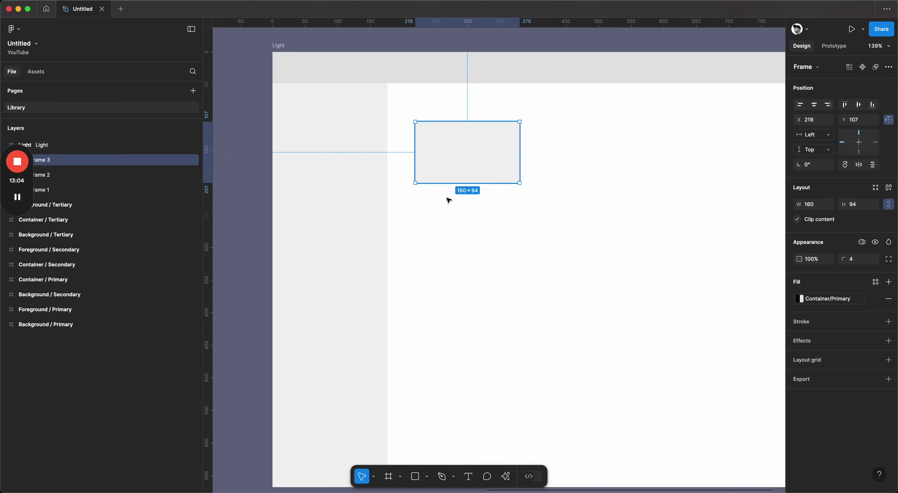
key("t")
left_click(459, 232)
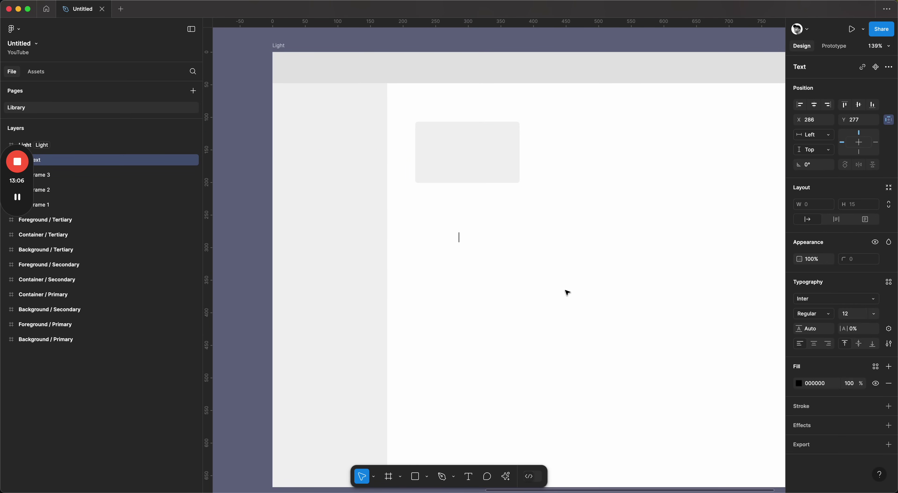
type("My container")
key("super+a")
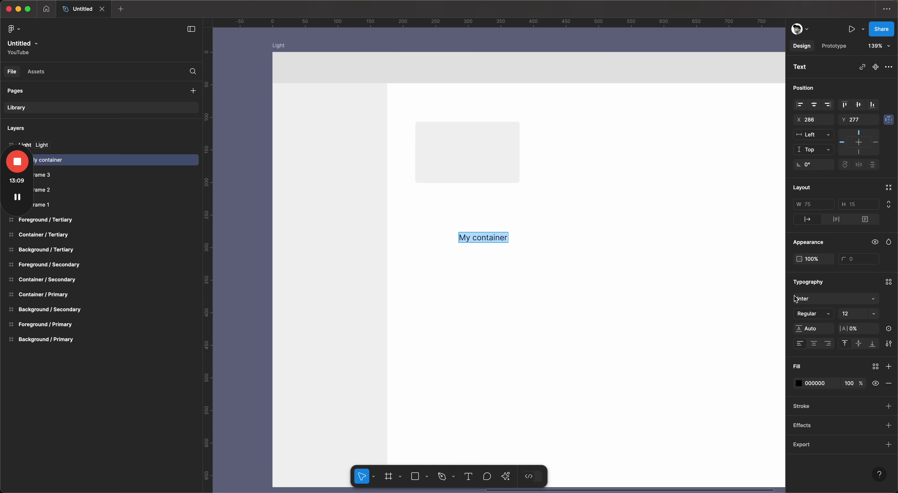
- Set the "My container" text to Medium weight and font size 11
left_click(831, 314)
left_click(873, 321)
left_click(873, 314)
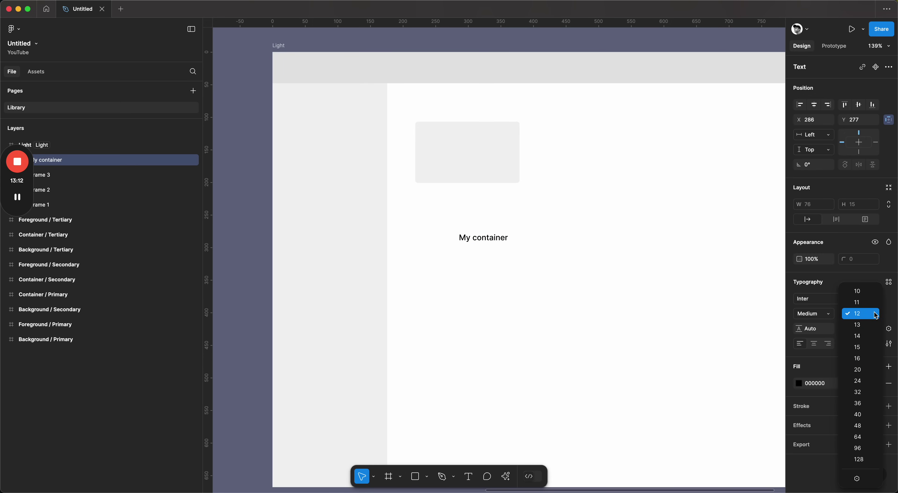
left_click(854, 300)
- Wrap the "My container" text in an auto layout frame, 160 wide and flush beneath the grey frame at X 219, Y 201
left_click(479, 240)
left_click_drag(480, 239, 440, 193)
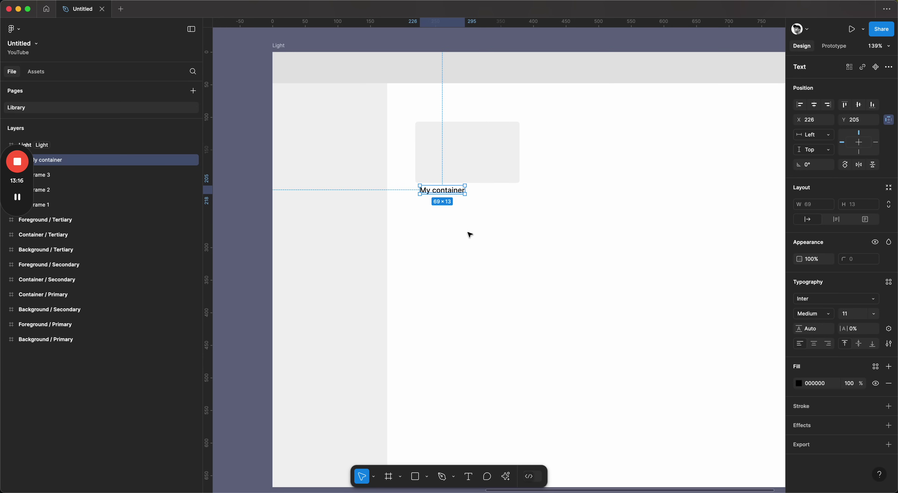
key("shift+a")
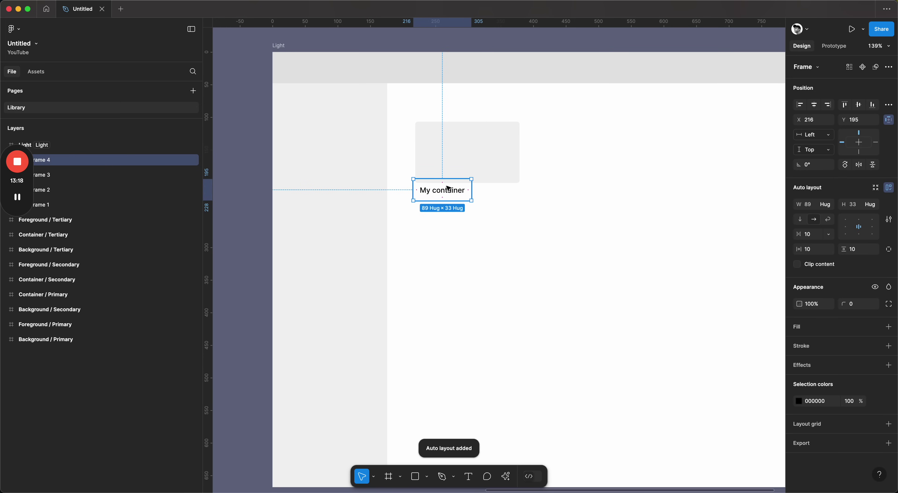
left_click_drag(447, 190, 521, 190)
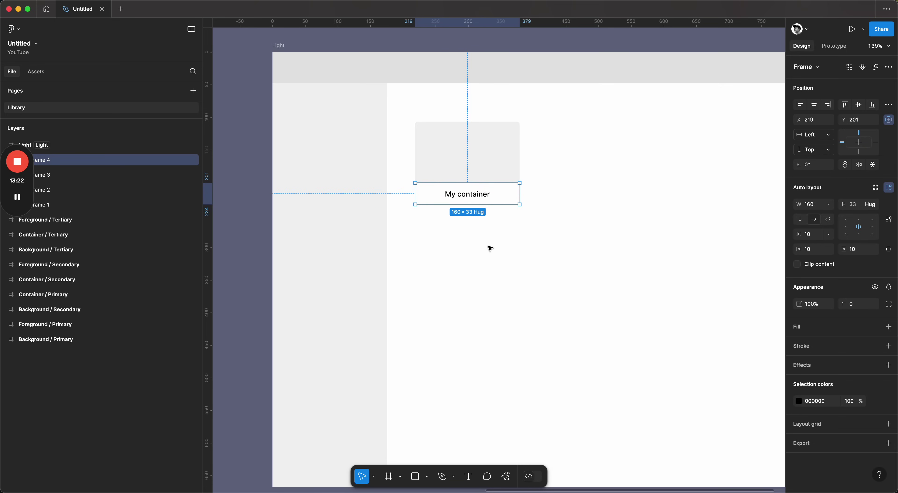
- Set the grey 160 × 94 frame's corner radius to 0
left_click(486, 152)
left_click(861, 261)
type("4")
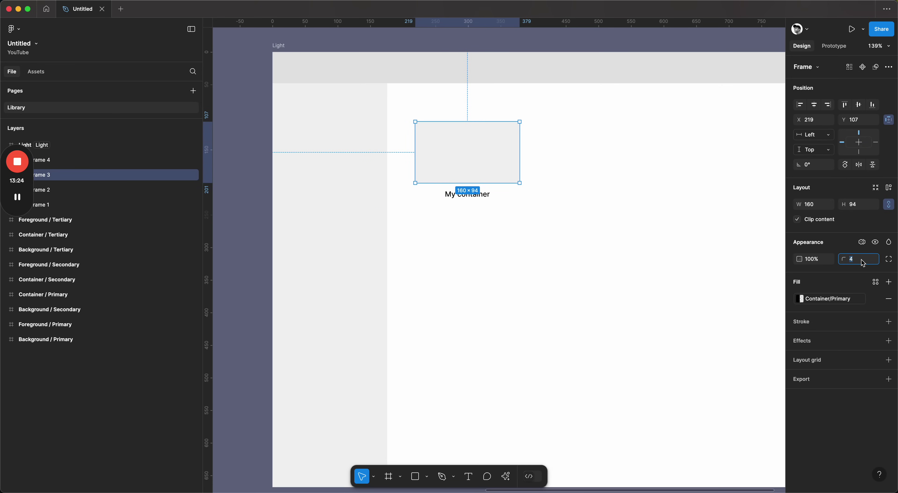
key("Escape")
key("Escape")
- Combine the grey frame and the label frame into one vertical auto layout card and move it to about X 244, Y 136
left_click(475, 152)
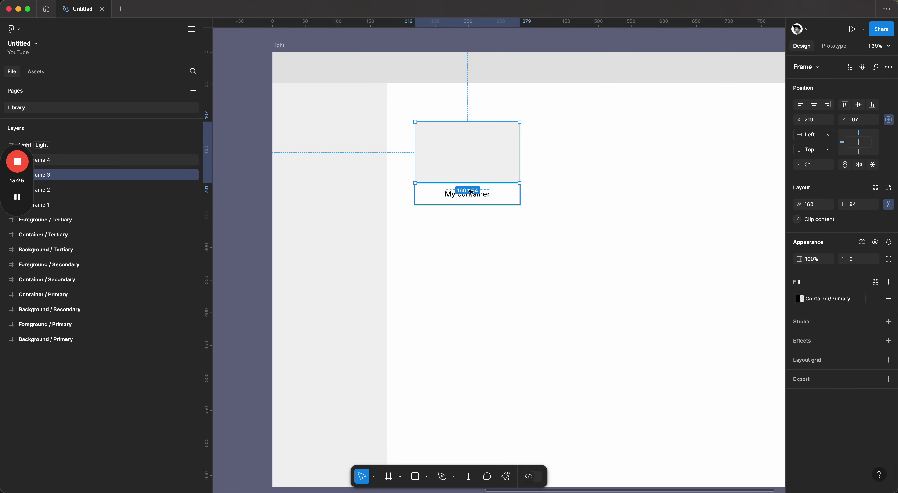
left_click(470, 194, "shift")
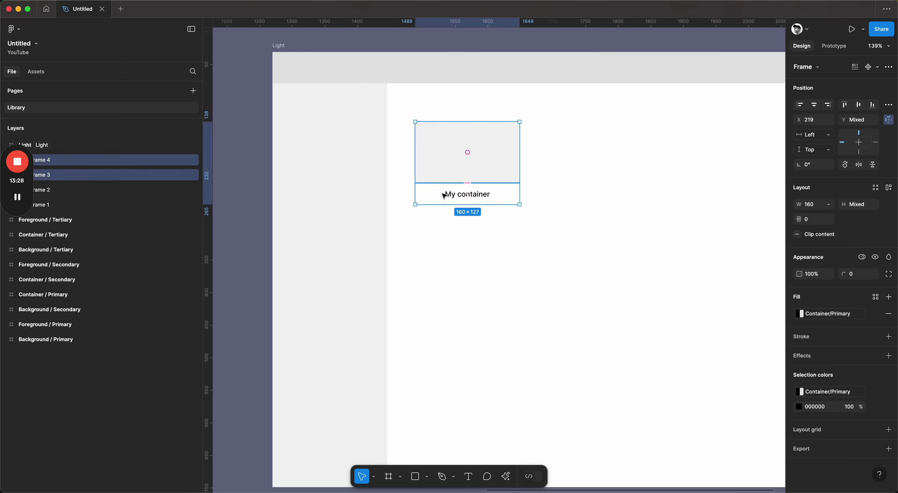
left_click(27, 194)
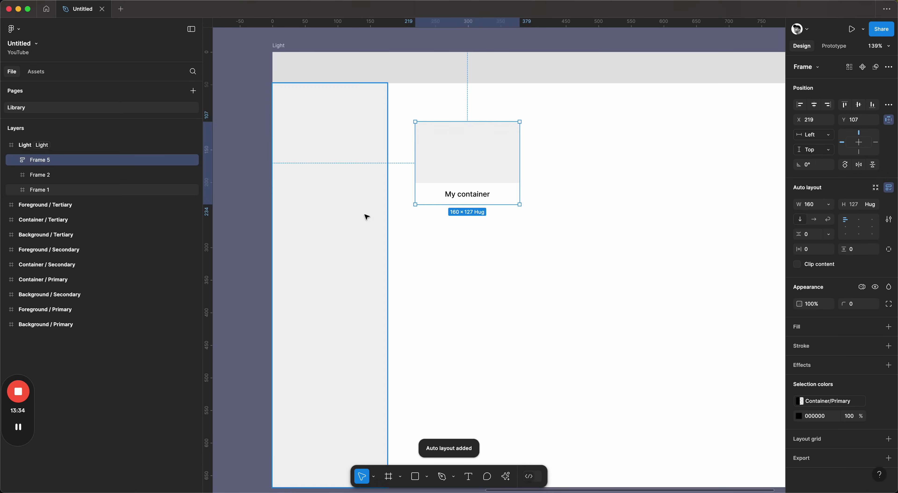
left_click_drag(467, 178, 483, 197)
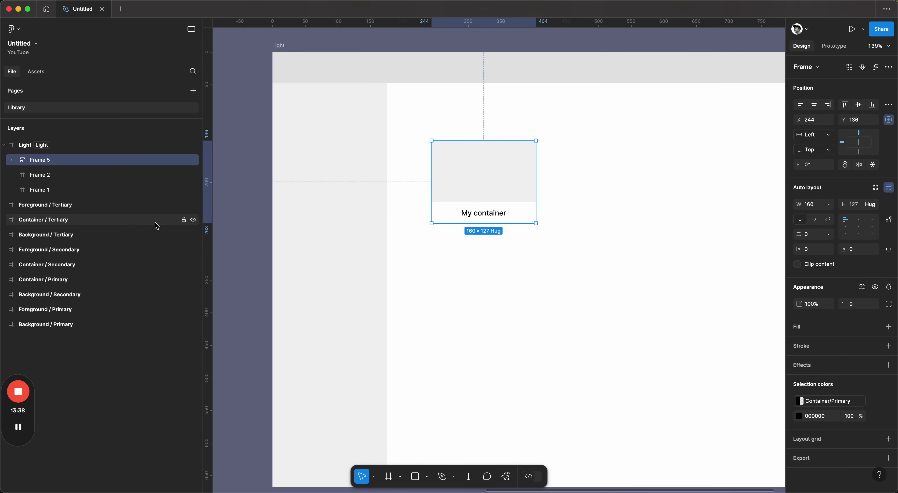
- Align the "My container" text to the left centre of its label frame inside the card
left_click(11, 160)
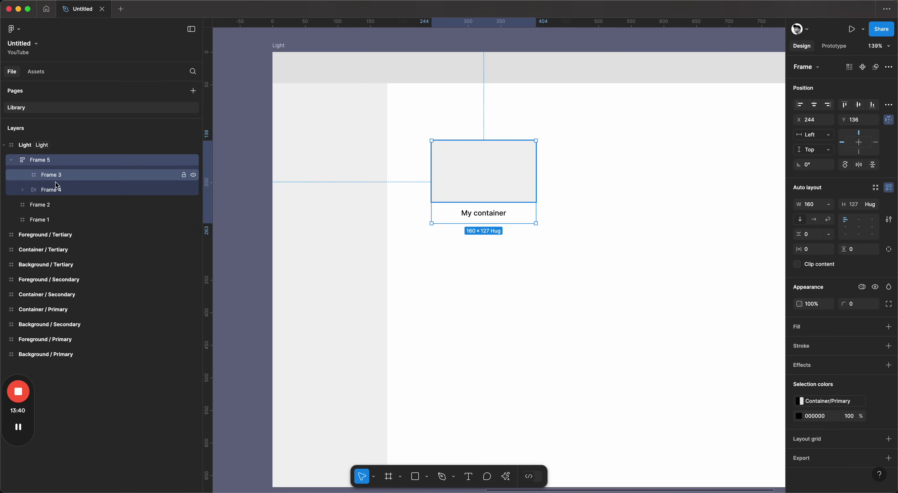
left_click(57, 187)
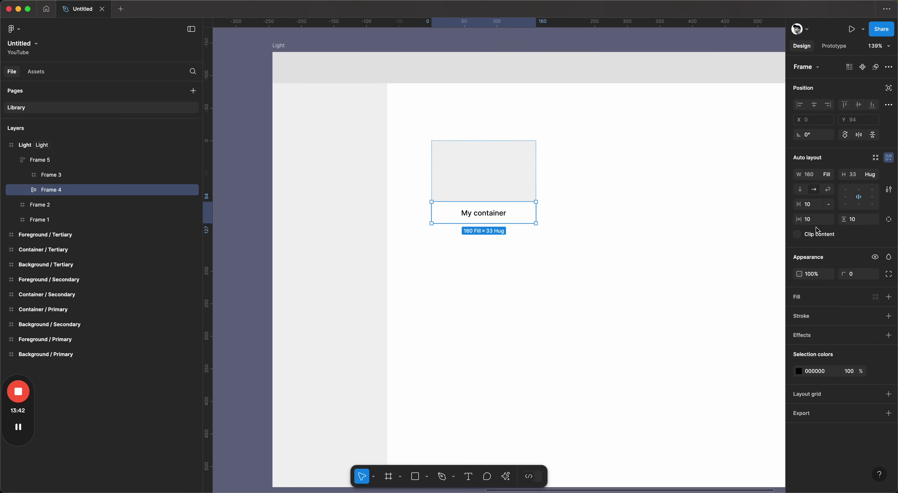
left_click(845, 197)
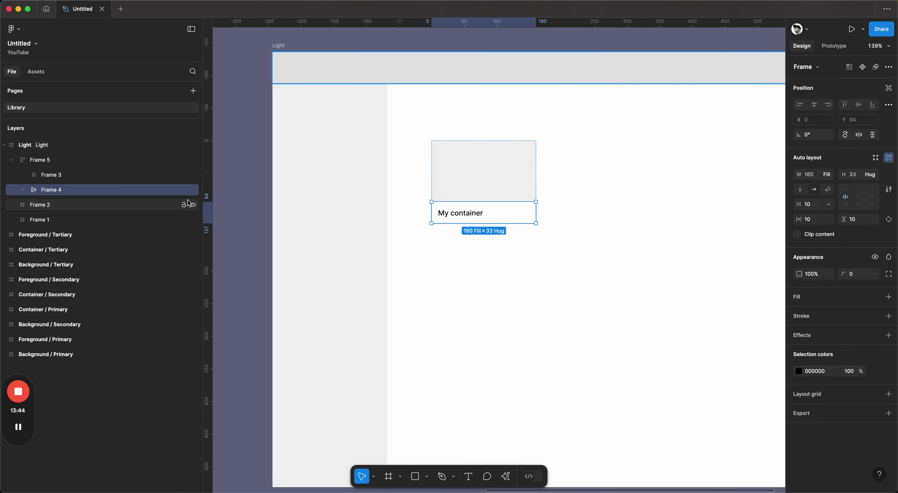
left_click(516, 182)
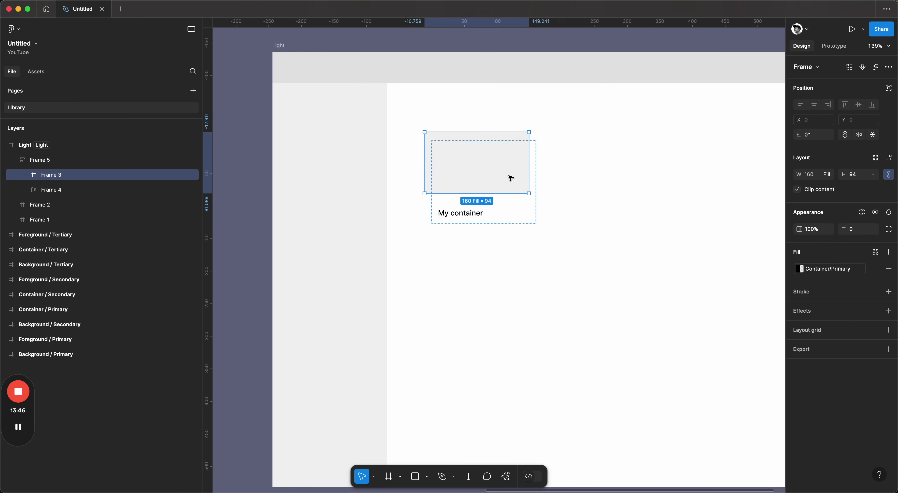
left_click(555, 265)
- Fill the whole auto layout card with the Container/Primary variable
left_click(519, 217)
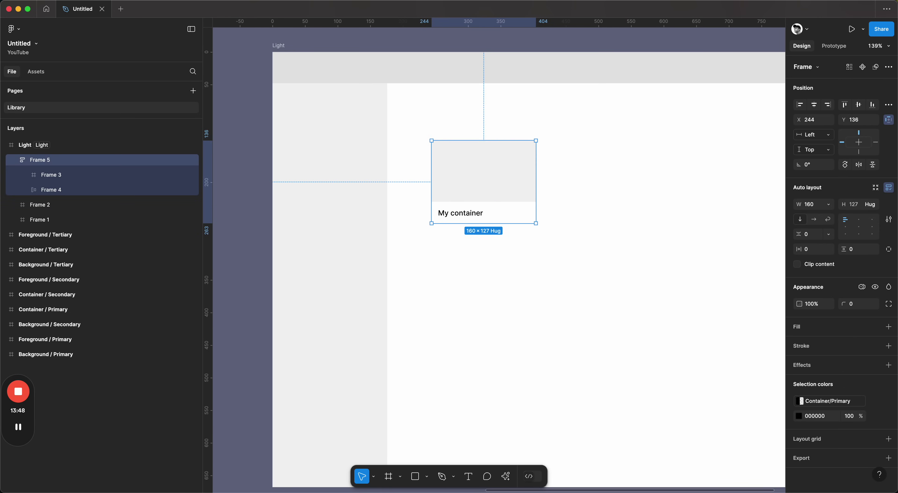
left_click(875, 326)
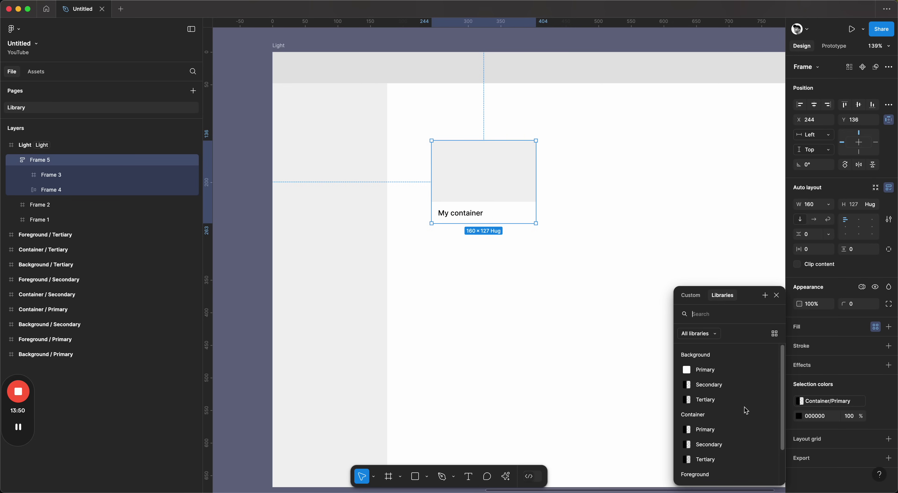
scroll(753, 418, "down", 1)
left_click(731, 416)
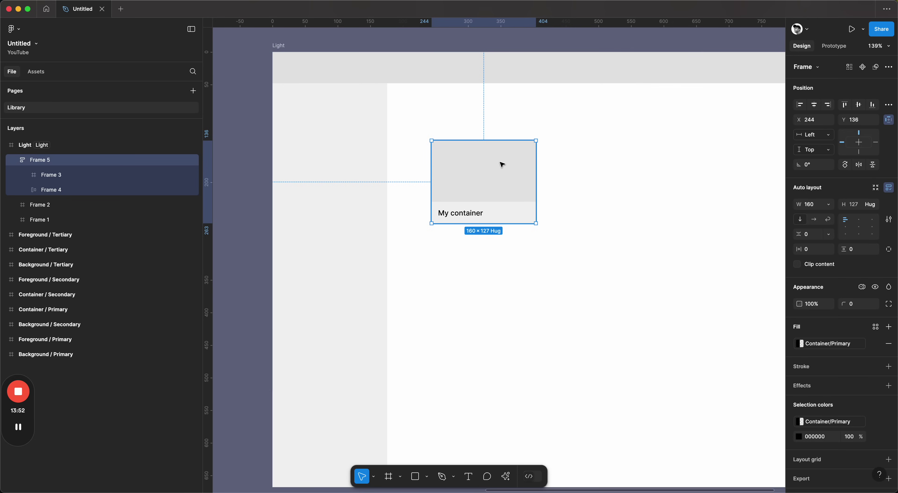
- Try Container/Tertiary as the card's fill and switch it back to Container/Primary
left_click(846, 346)
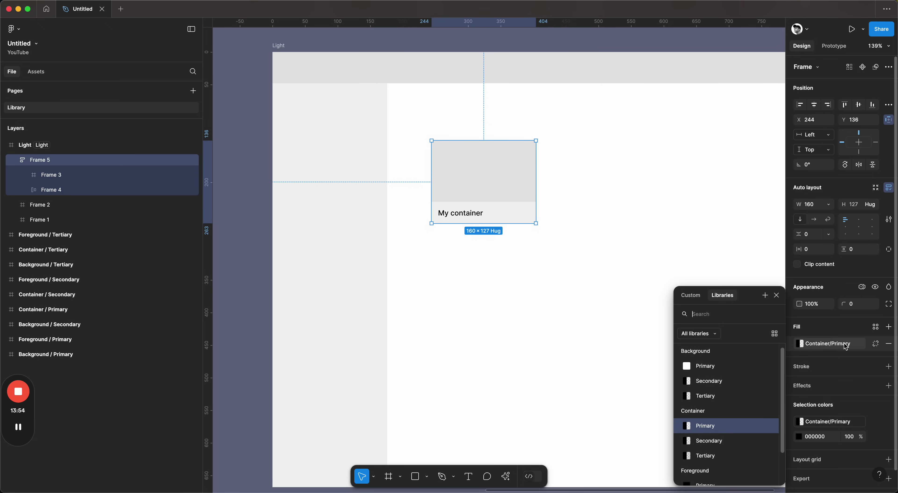
left_click(740, 457)
left_click(836, 344)
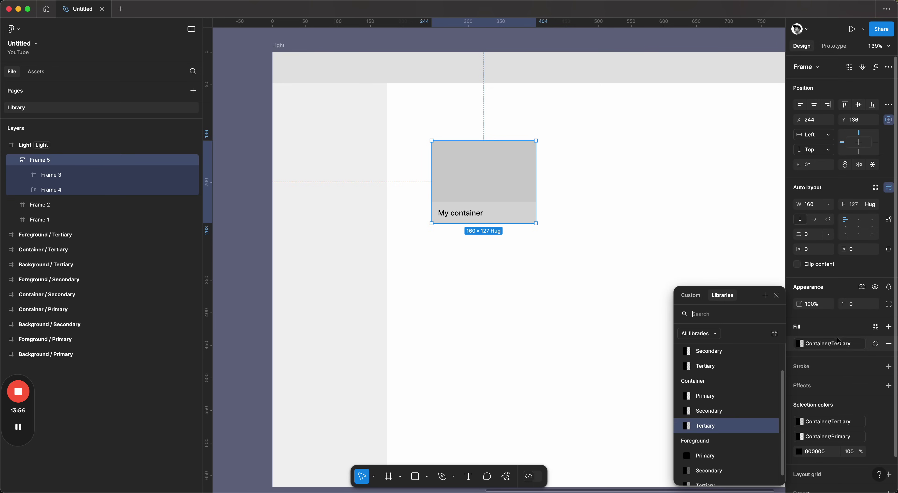
left_click(759, 397)
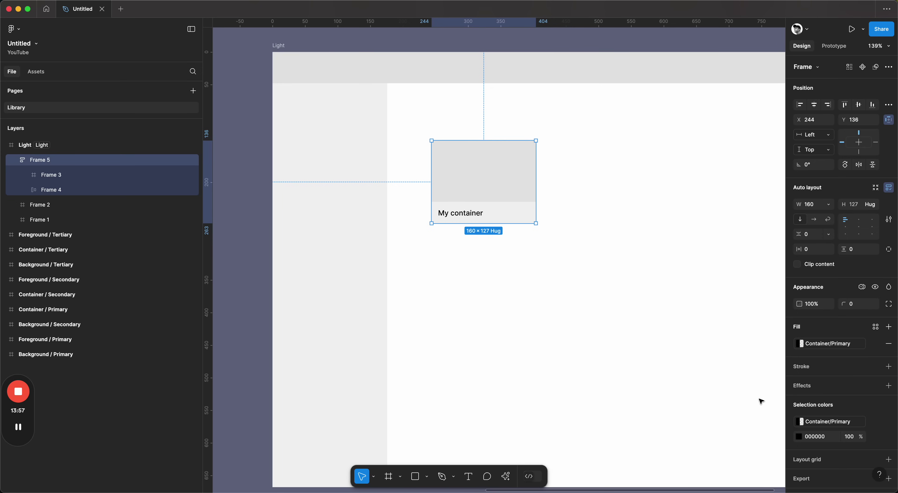
- Change the fill of the card's upper image area to Container/Secondary
left_click(497, 174)
left_click(840, 270)
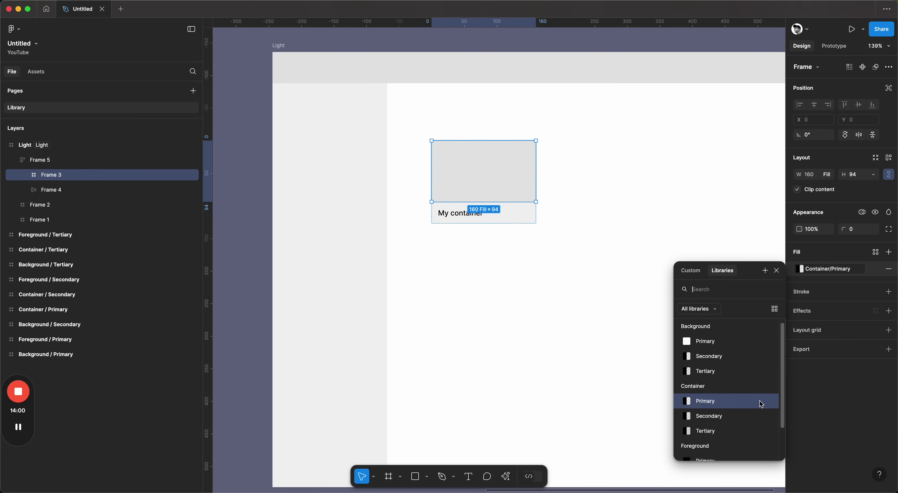
left_click(730, 415)
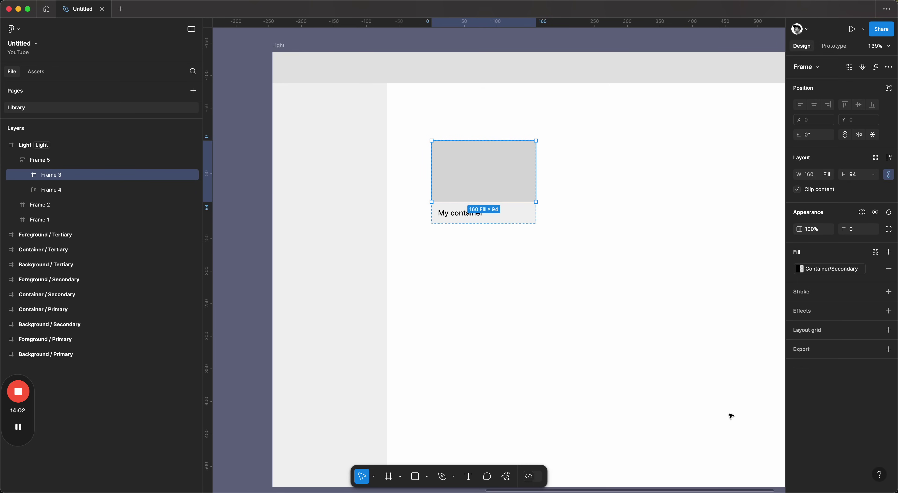
key("Escape")
- Set the card's corner radius to 4 with its content clipped, and move it to about X 239, Y 140
left_click(453, 169)
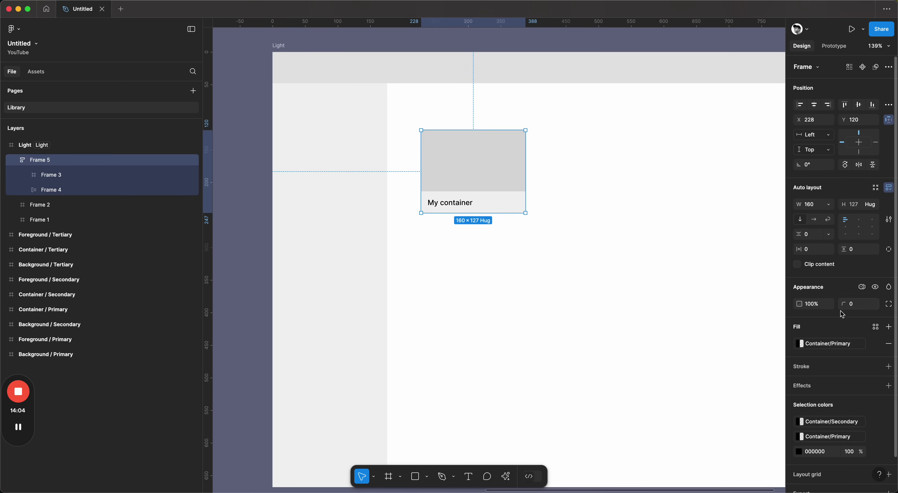
type("4")
key("Return")
key("Escape")
left_click_drag(475, 198, 483, 211)
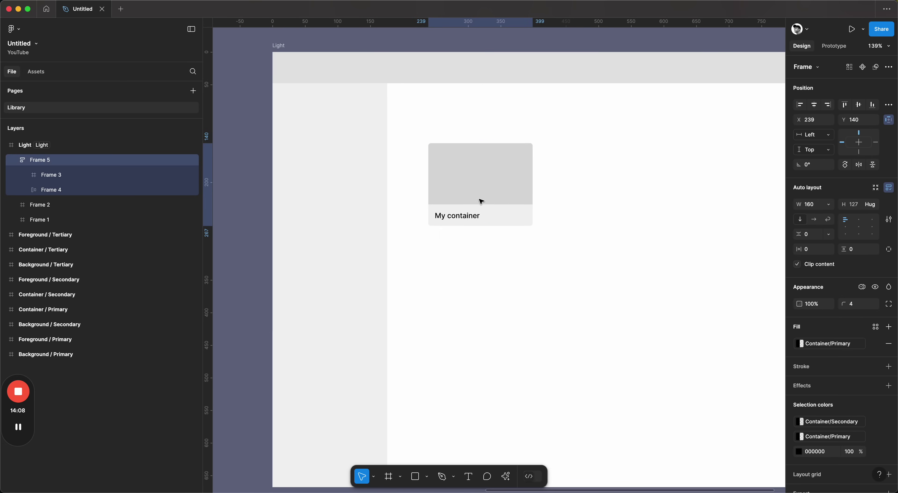
- Apply the Foreground/Primary variable as the fill of the card's "My container" text
key("Escape")
double_click(450, 215)
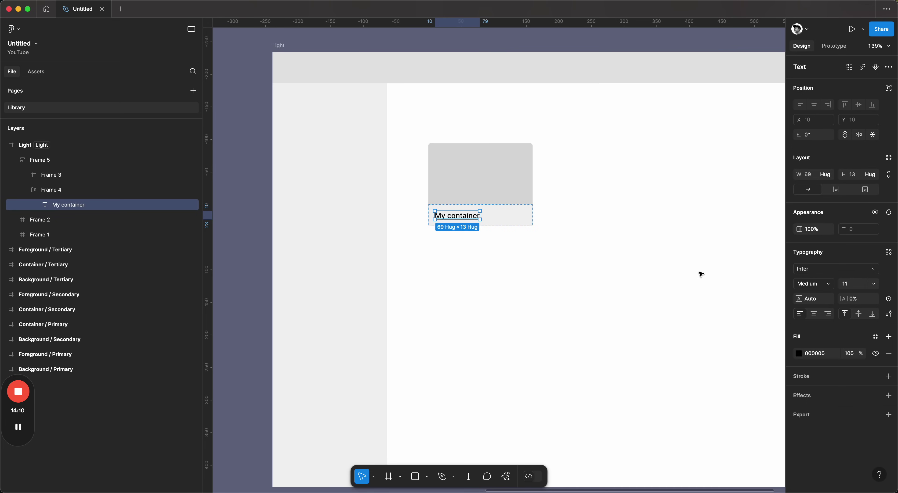
left_click(875, 337)
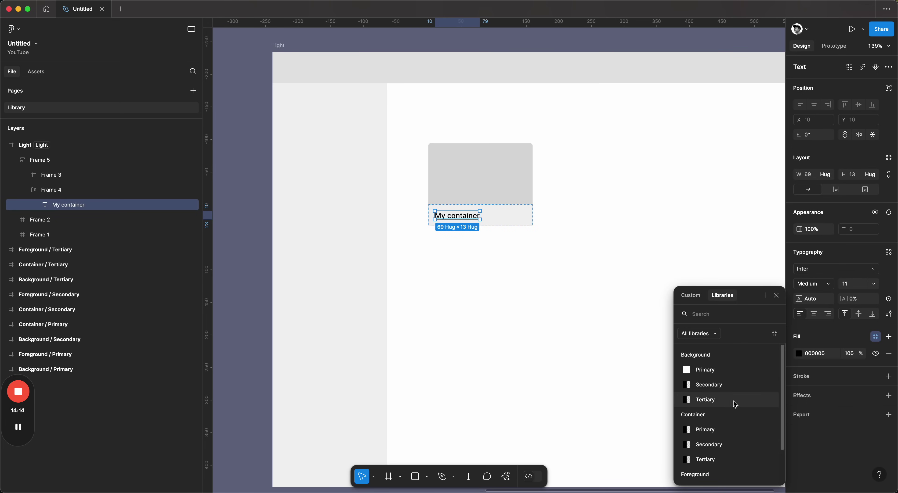
scroll(731, 406, "down", 3)
left_click(712, 445)
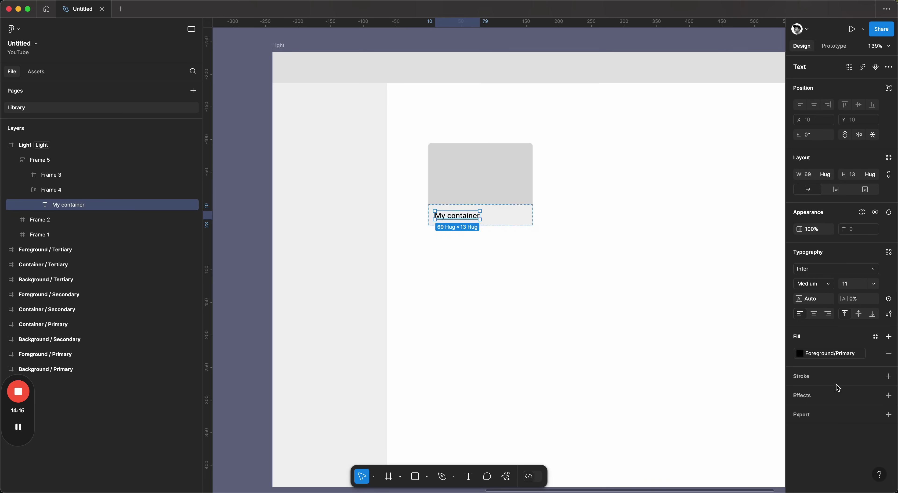
left_click(411, 277)
- Move the card up to Y 80 and duplicate it into a horizontal row of three cards
scroll(406, 274, "down", 5)
left_click_drag(459, 219, 578, 186)
left_click(545, 226)
- Combine the three cards into one auto layout frame that wraps, with a gap of 20
left_click_drag(591, 245, 427, 170)
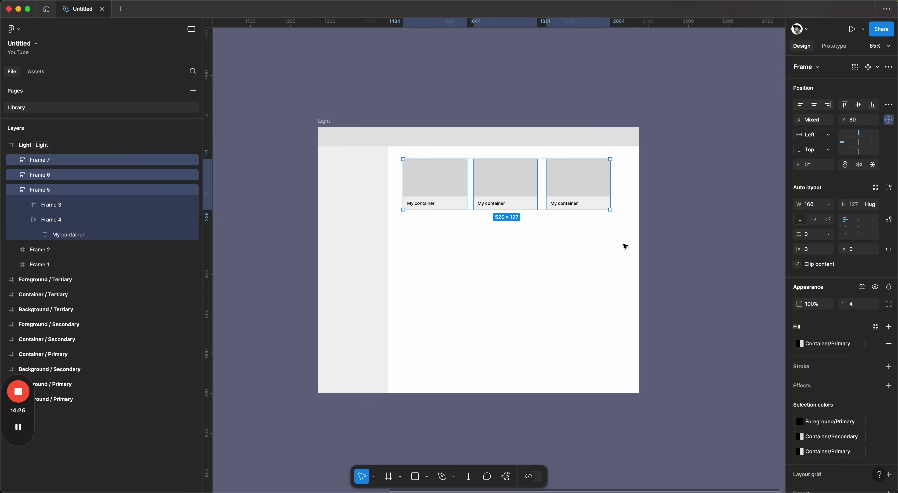
key("shift+a")
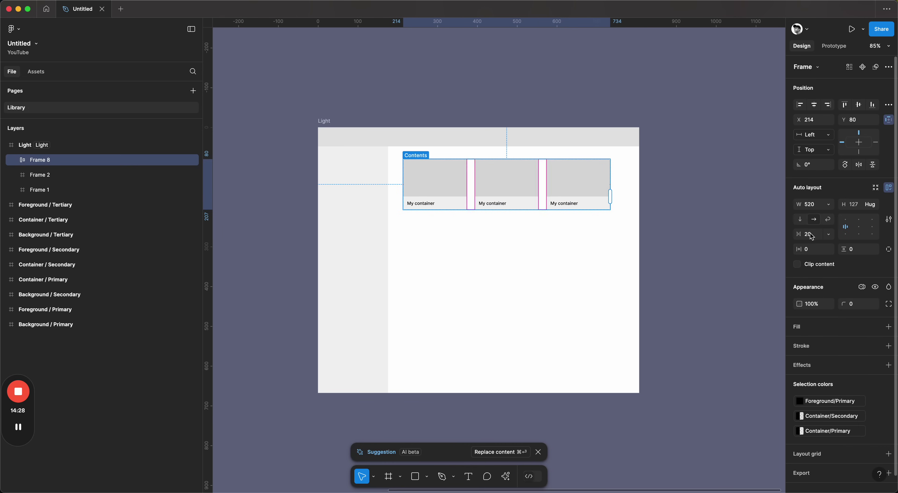
left_click(827, 219)
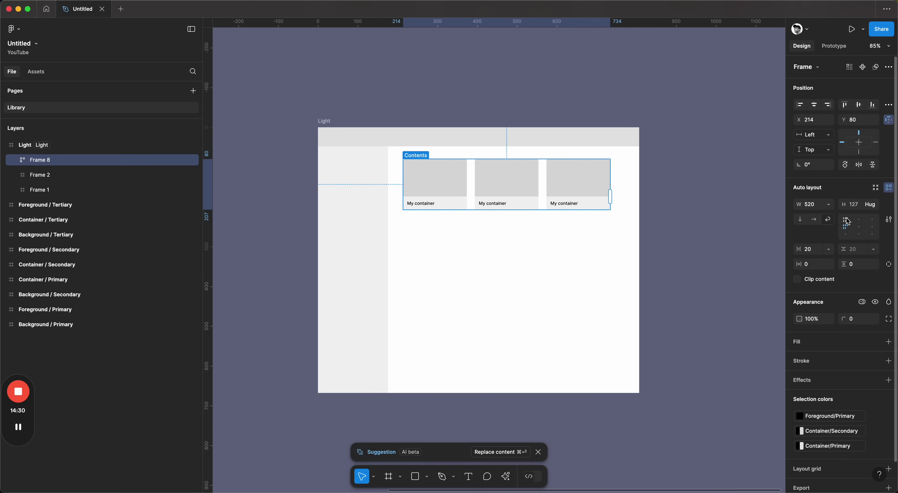
- Duplicate the third card and narrow the auto layout frame to 520 wide so the fourth card wraps to a second row
double_click(581, 193)
key("super+d")
left_click(586, 257)
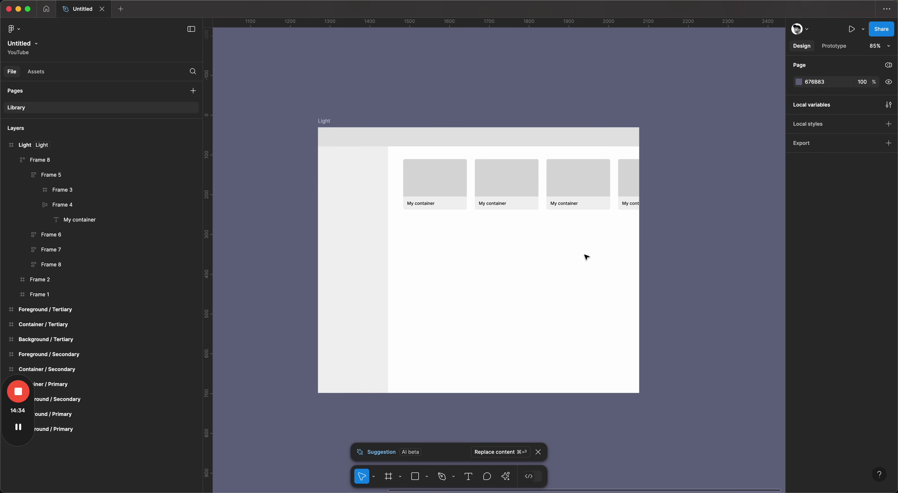
left_click(627, 185)
left_click_drag(680, 187, 610, 185)
left_click(711, 262)
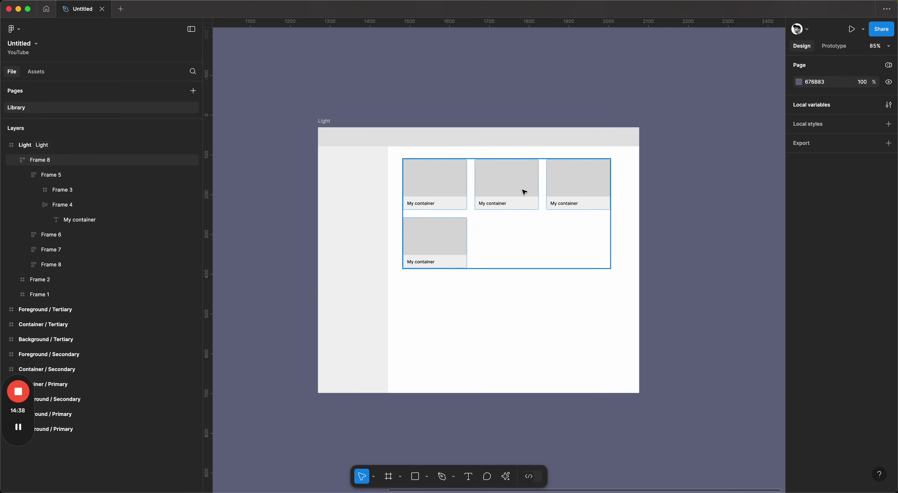
- Duplicate the fourth card eight times to fill a grid of three columns by four rows
left_click(524, 192)
left_click(452, 245)
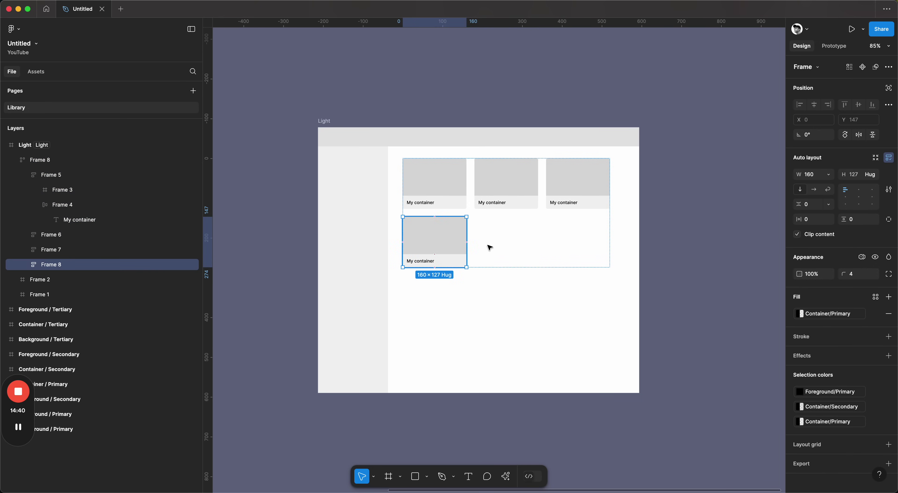
key("super+d")
key("super+d")
key("super+d")
key("super+d")
key("super+d")
key("super+d")
key("super+d")
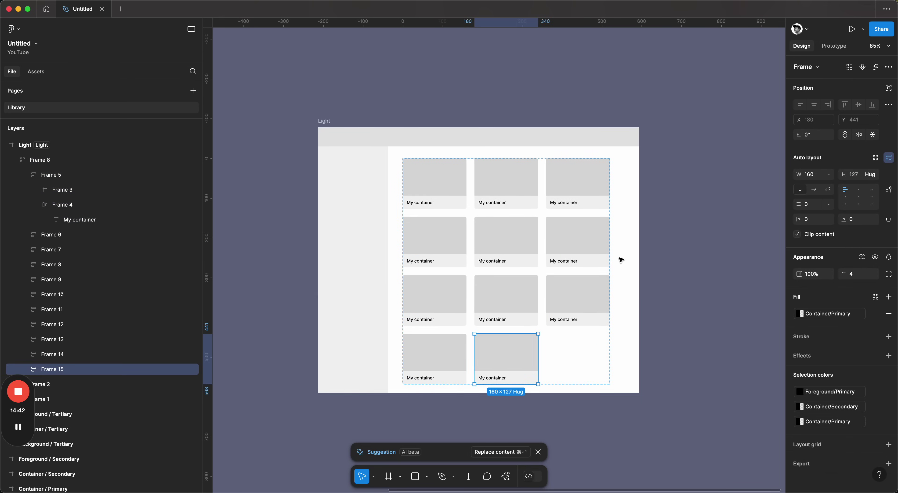
key("super+d")
- Move the card grid to X 225, Y 74 within the Light frame
left_click(695, 243)
left_click_drag(493, 244, 498, 241)
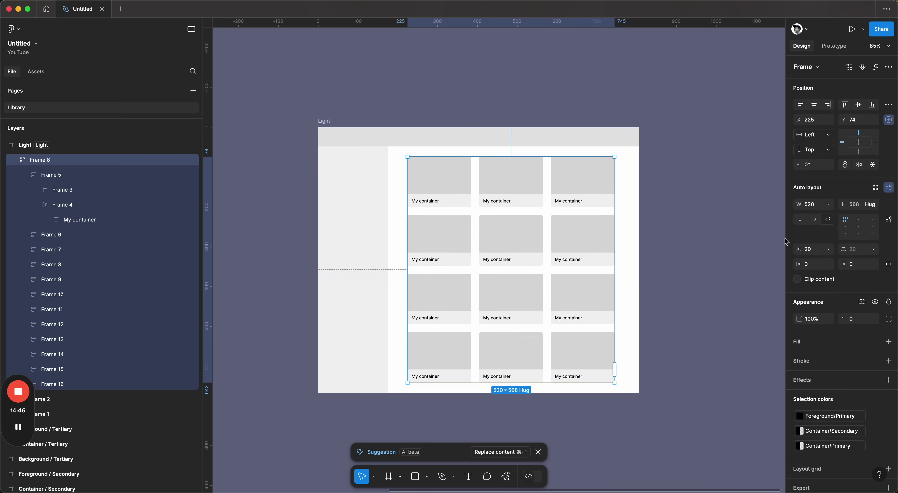
left_click(268, 228)
- Duplicate the whole Light frame beside the original, at X 2147, Y 31
scroll(265, 223, "down", 3)
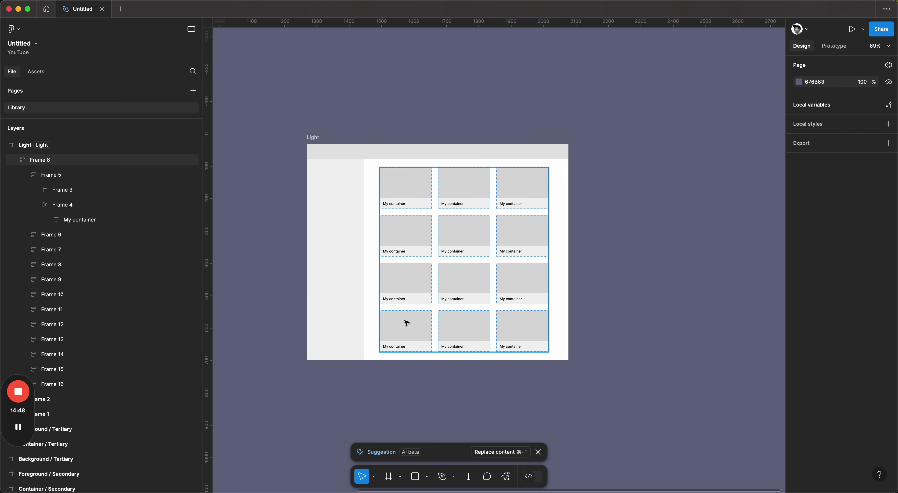
scroll(355, 249, "down", 2)
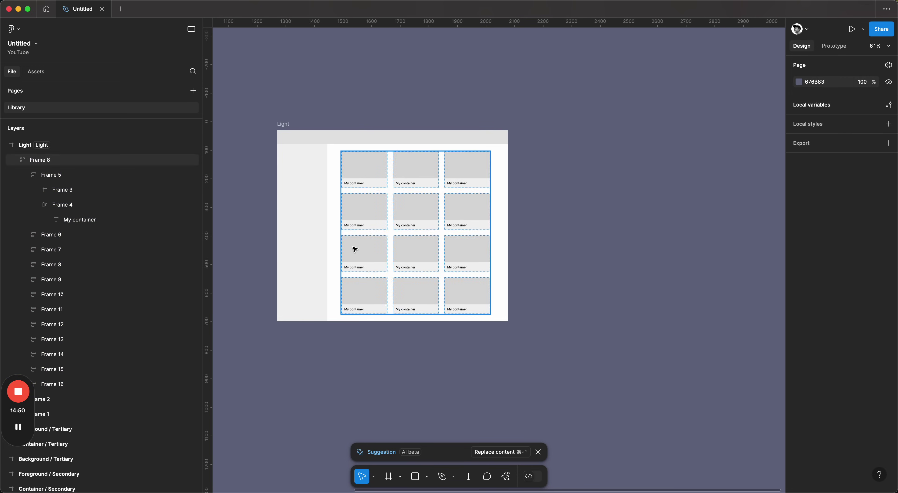
scroll(513, 352, "right", 3)
left_click(445, 271)
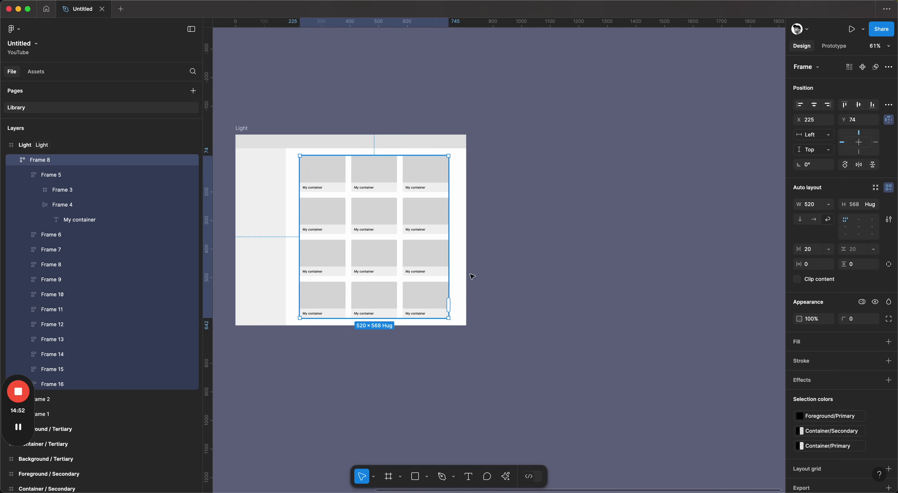
left_click(263, 246)
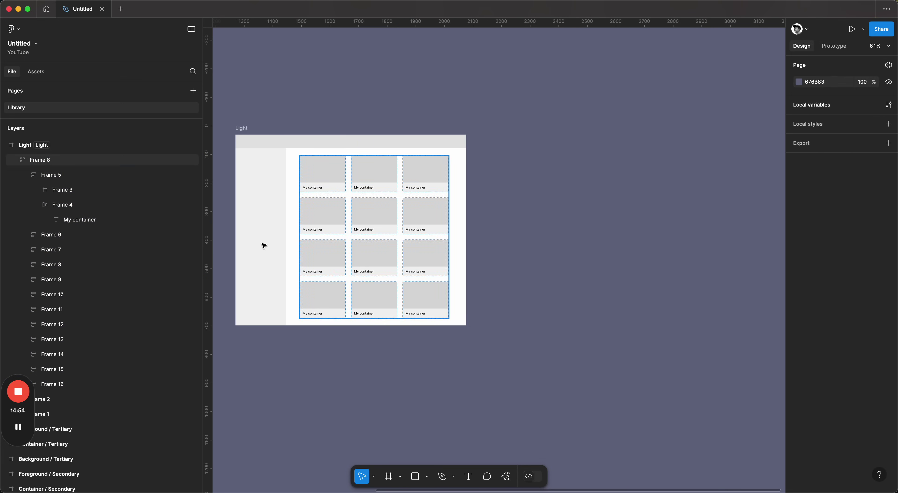
left_click_drag(245, 131, 487, 130)
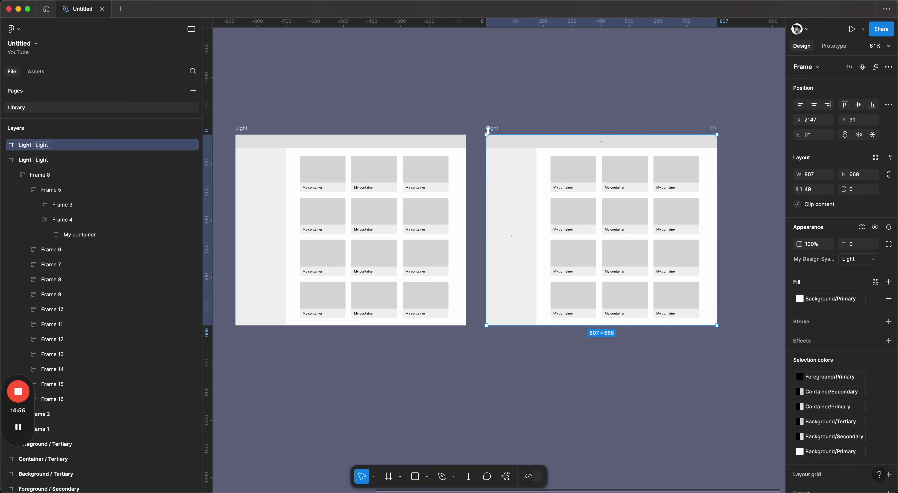
- Rename the duplicated frame "Dark" and switch its design system variable mode to Dark
double_click(487, 131)
type("Dark")
key("Return")
left_click(858, 259)
left_click(854, 269)
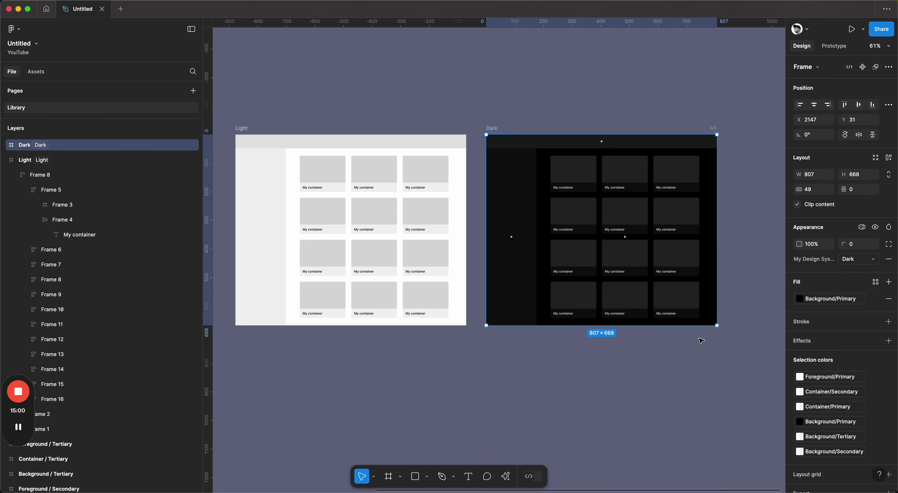
left_click(726, 369)
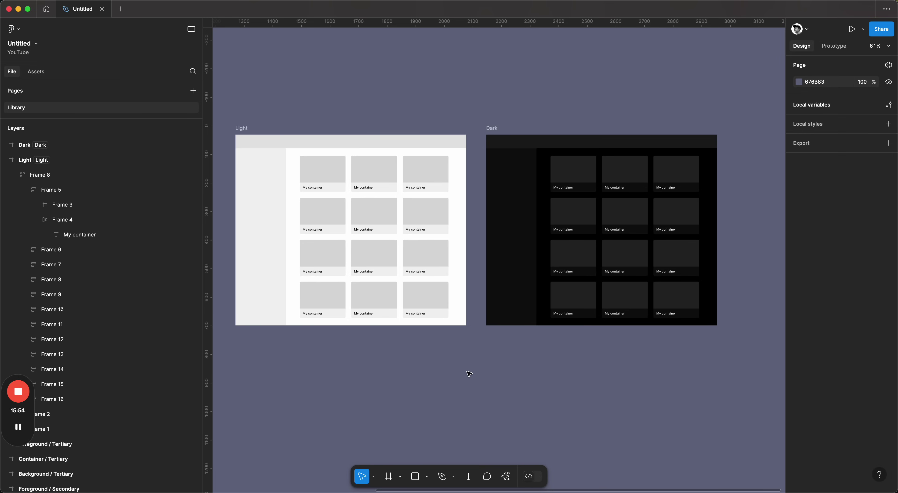
scroll(470, 379, "up", 2)
scroll(471, 380, "left", 2)
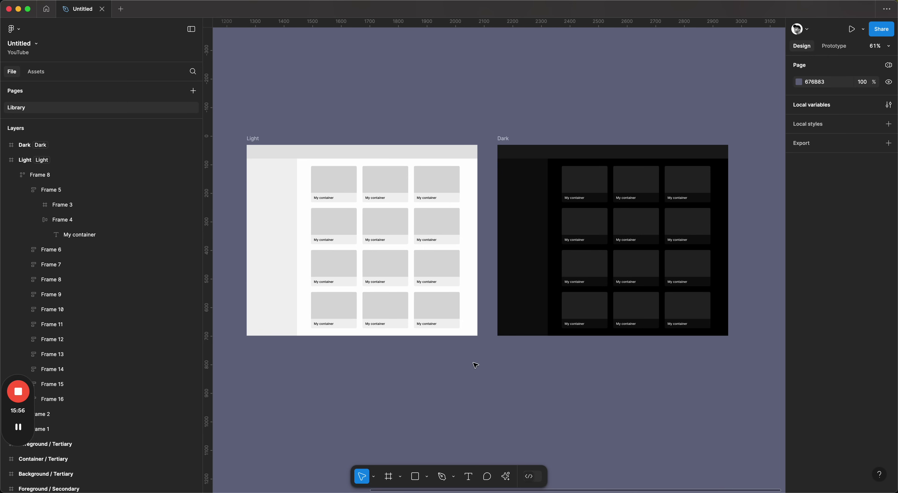